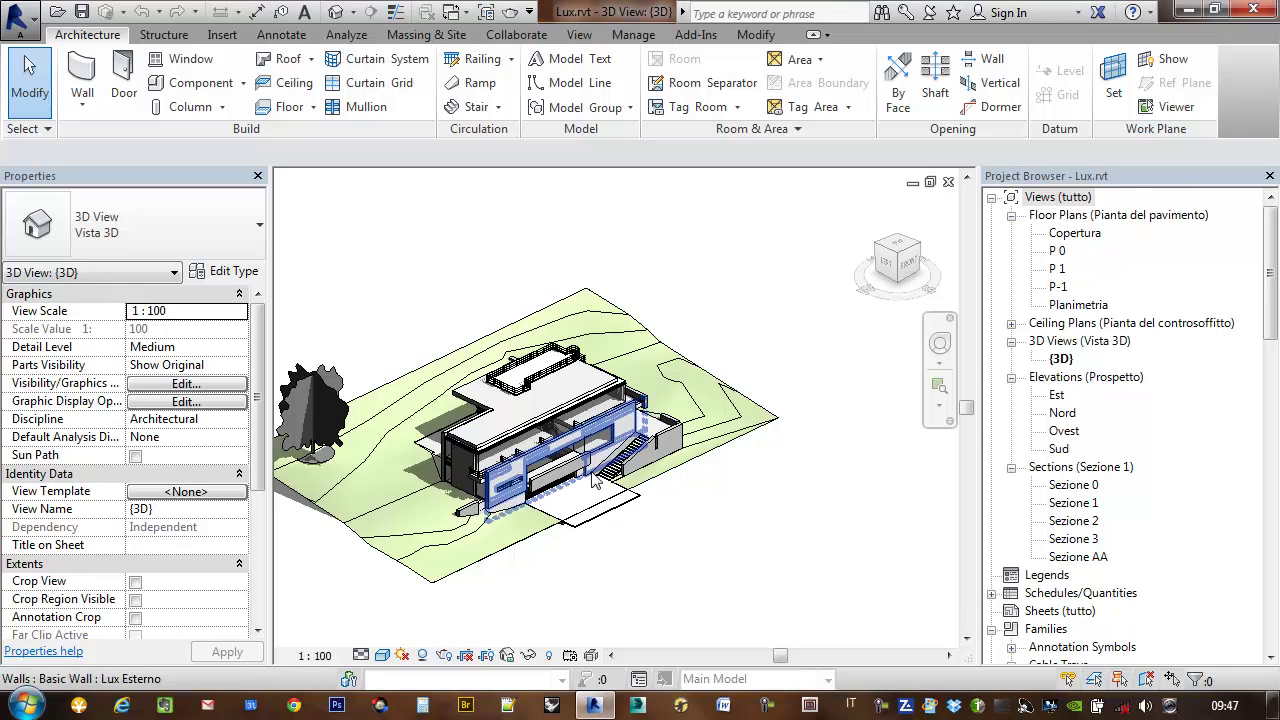
Inspect the house and existing topography in the 3D view from several angles
{"action": "middle_click_drag", "start_coordinate": [505, 510], "coordinate": [630, 460]}
{"action": "middle_click_drag", "start_coordinate": [728, 530], "coordinate": [683, 545]}
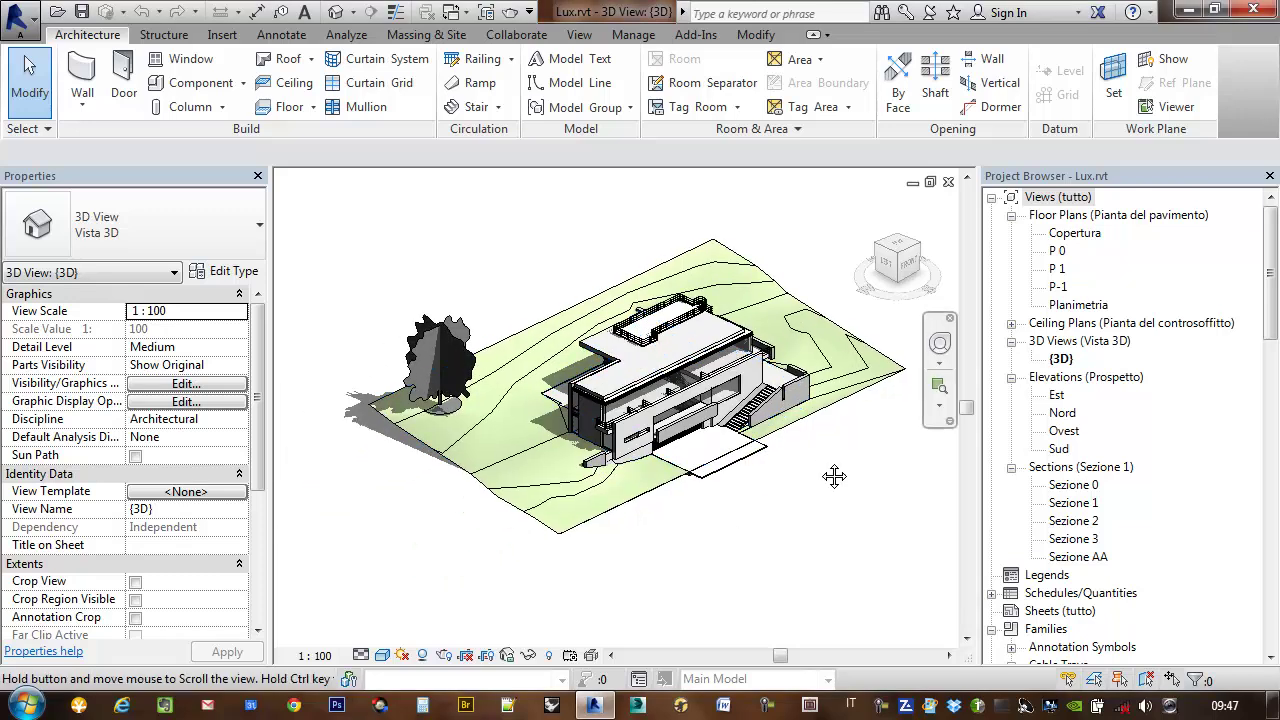
{"action": "left_click", "coordinate": [712, 292]}
{"action": "mouse_move", "coordinate": [712, 292]}
{"action": "middle_mouse_down", "text": "shift"}
{"action": "mouse_move", "coordinate": [412, 460]}
{"action": "mouse_move", "coordinate": [343, 457]}
{"action": "mouse_move", "coordinate": [400, 237]}
{"action": "mouse_move", "coordinate": [445, 427]}
{"action": "mouse_move", "coordinate": [691, 517]}
{"action": "mouse_move", "coordinate": [837, 509]}
{"action": "middle_mouse_up", "text": "shift"}
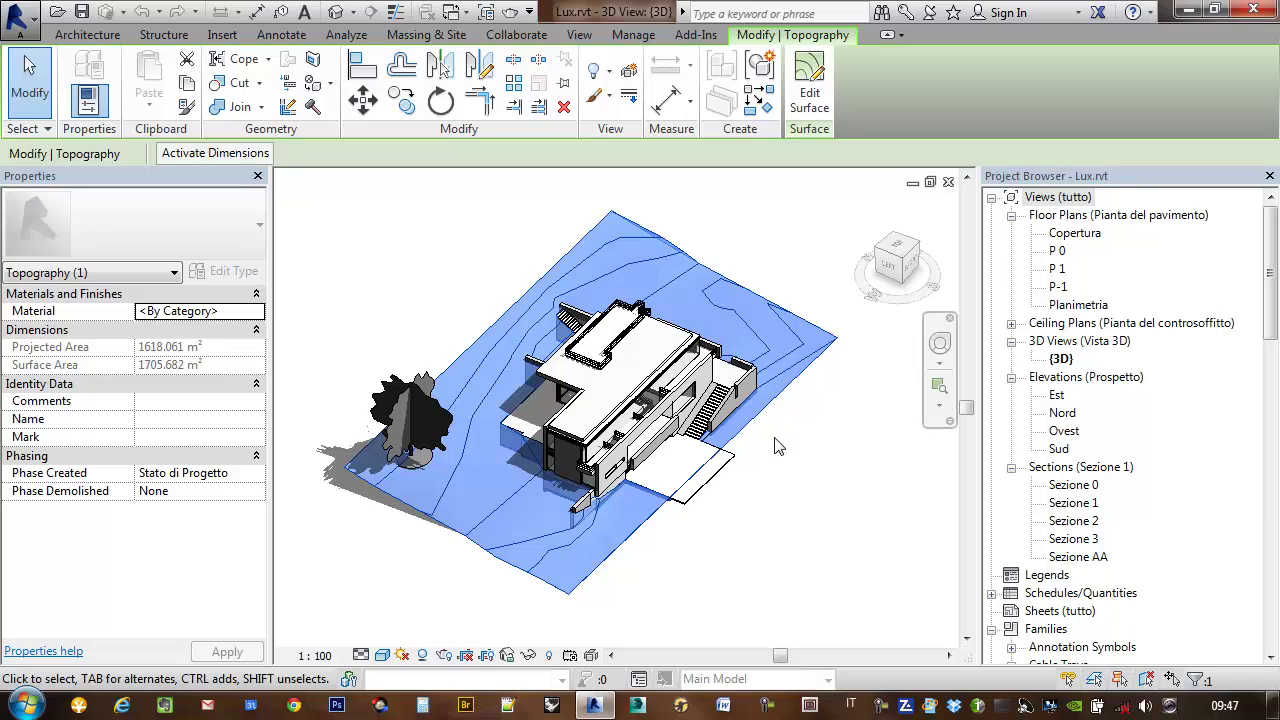
{"action": "mouse_move", "coordinate": [875, 453]}
{"action": "middle_mouse_down", "text": "shift"}
{"action": "mouse_move", "coordinate": [729, 531]}
{"action": "mouse_move", "coordinate": [693, 493]}
{"action": "mouse_move", "coordinate": [817, 449]}
{"action": "mouse_move", "coordinate": [743, 543]}
{"action": "mouse_move", "coordinate": [755, 461]}
{"action": "mouse_move", "coordinate": [786, 449]}
{"action": "mouse_move", "coordinate": [678, 490]}
{"action": "middle_mouse_up", "text": "shift"}
{"action": "left_click", "coordinate": [766, 400]}
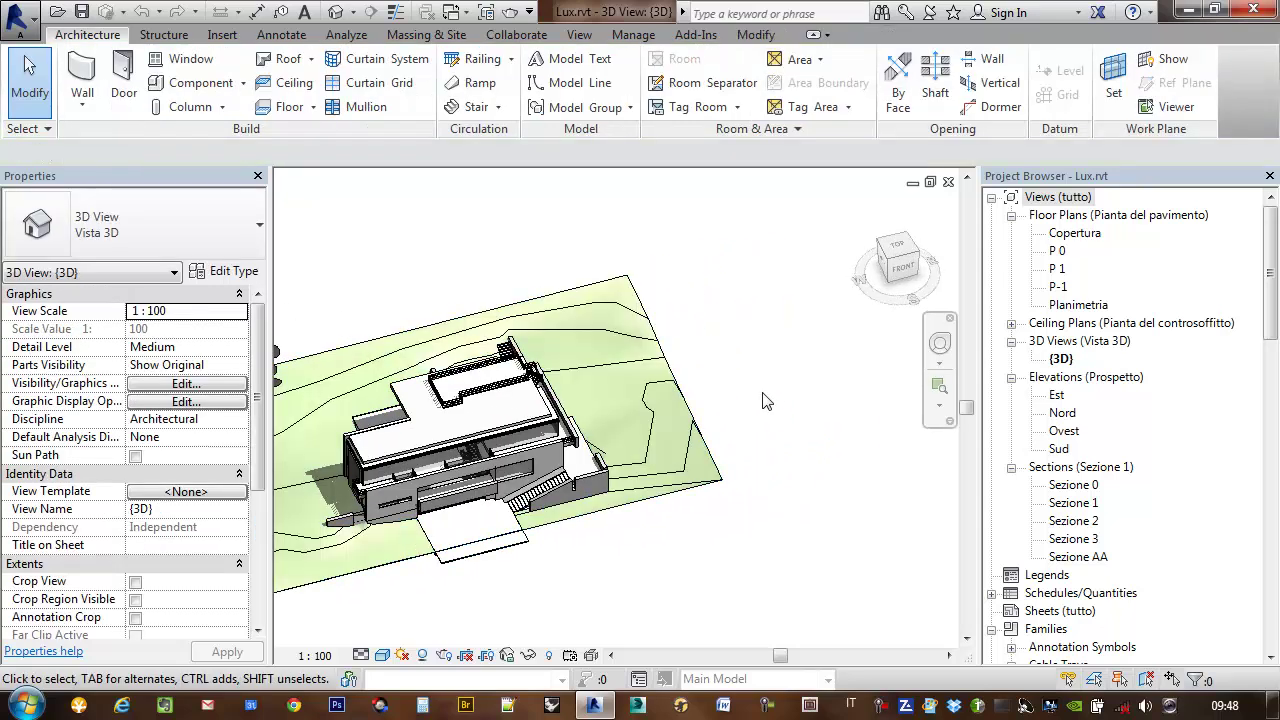
{"action": "left_click", "coordinate": [693, 420]}
{"action": "middle_click_drag", "start_coordinate": [757, 417], "coordinate": [826, 397]}
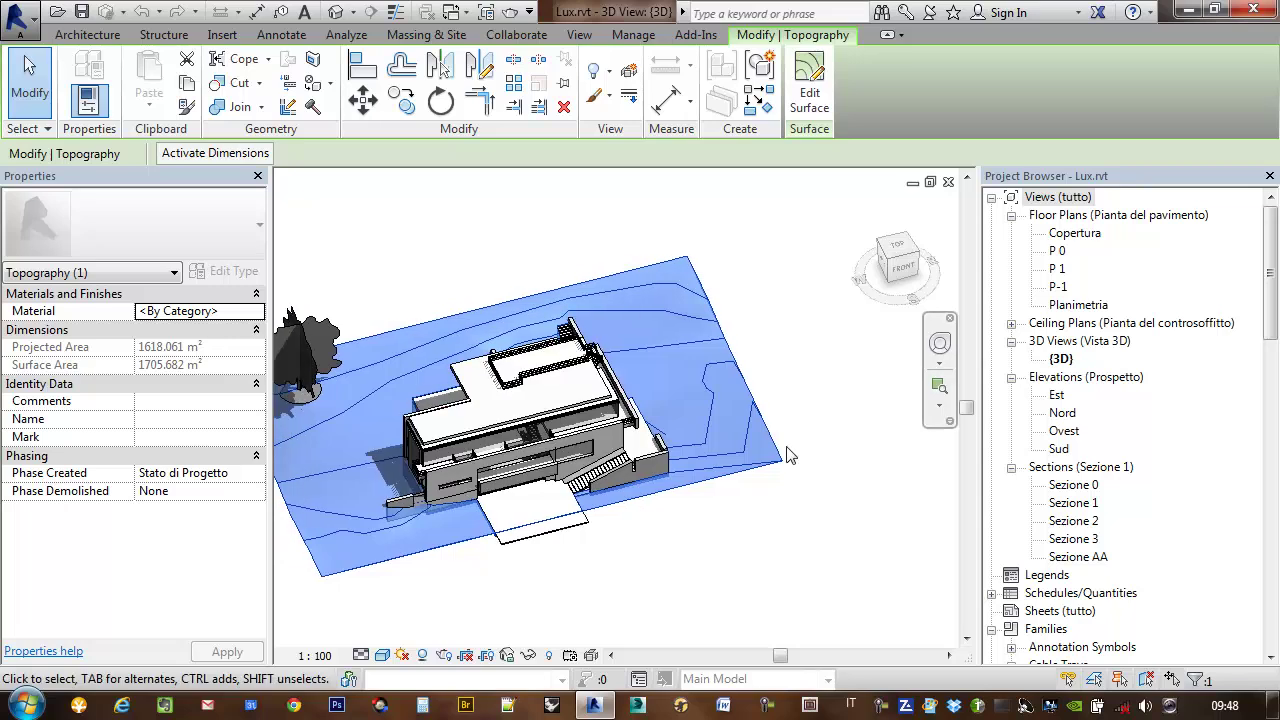
{"action": "left_click", "coordinate": [760, 345]}
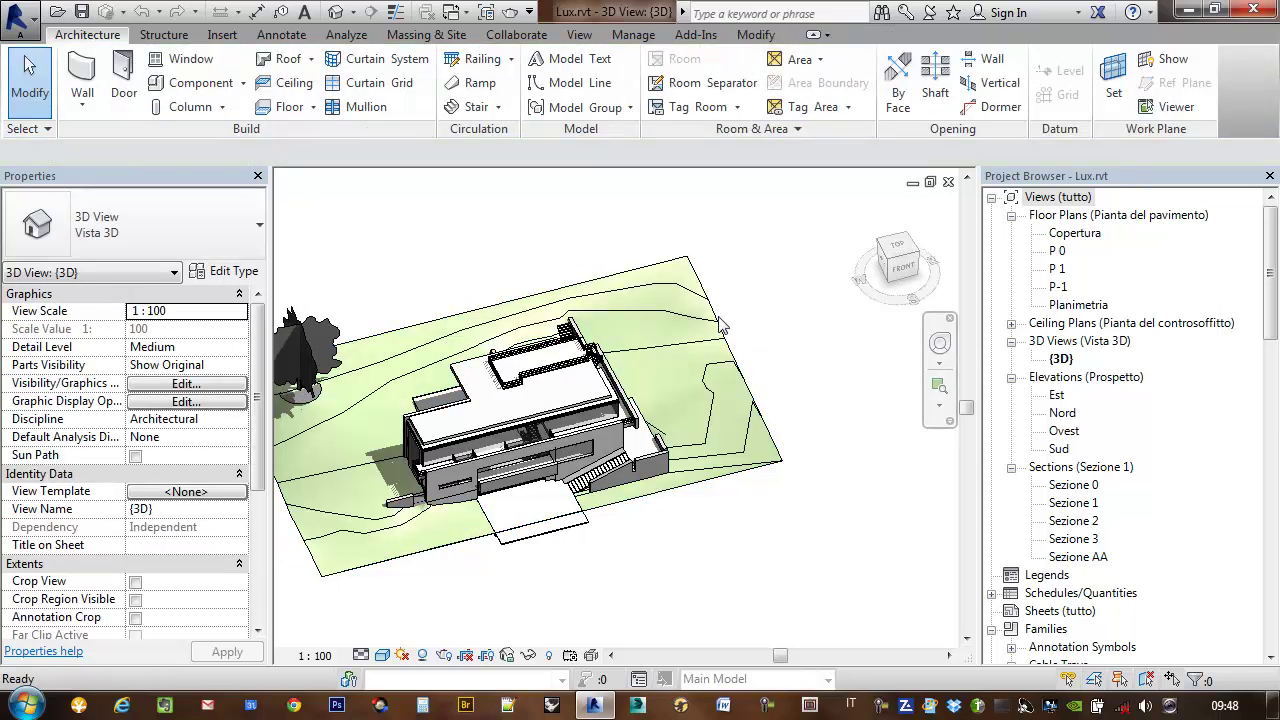
{"action": "mouse_move", "coordinate": [598, 390]}
{"action": "middle_mouse_down", "text": "shift"}
{"action": "mouse_move", "coordinate": [680, 486]}
{"action": "mouse_move", "coordinate": [677, 429]}
{"action": "mouse_move", "coordinate": [729, 390]}
{"action": "mouse_move", "coordinate": [484, 388]}
{"action": "mouse_move", "coordinate": [441, 316]}
{"action": "middle_mouse_up", "text": "shift"}
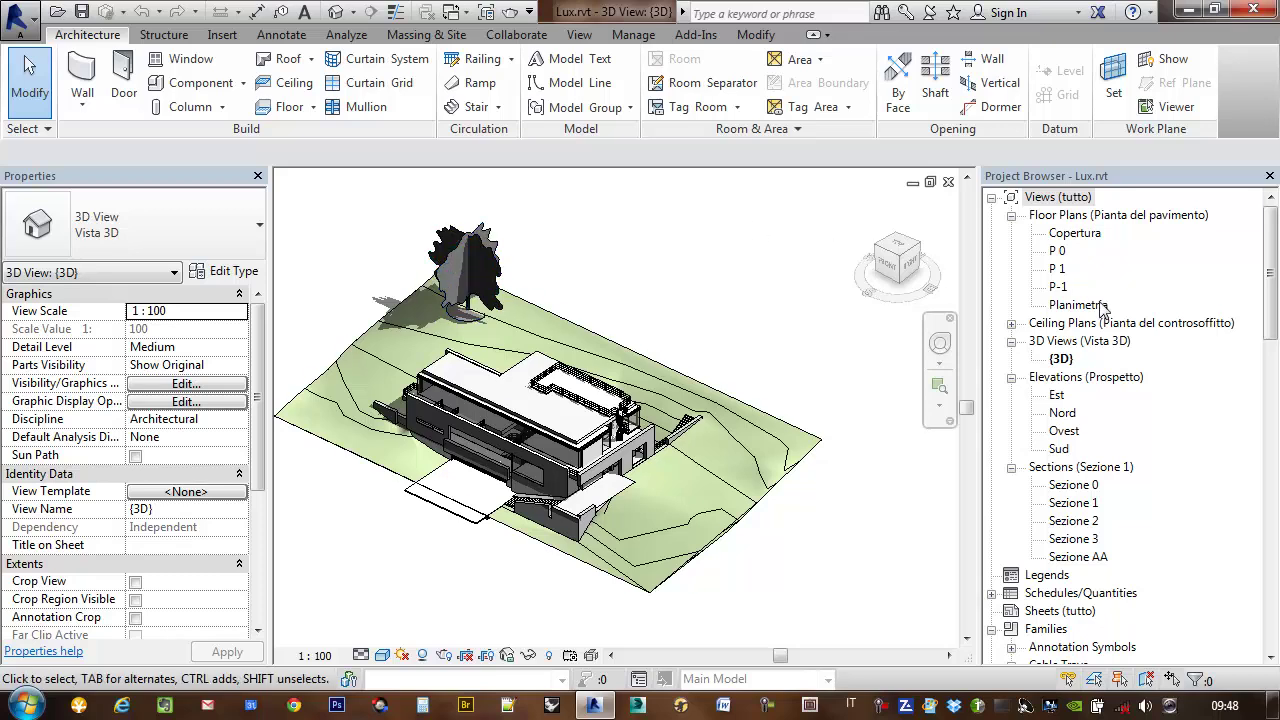
Open the Planimetria floor plan and select the existing topography surface
{"action": "double_click", "coordinate": [1080, 305]}
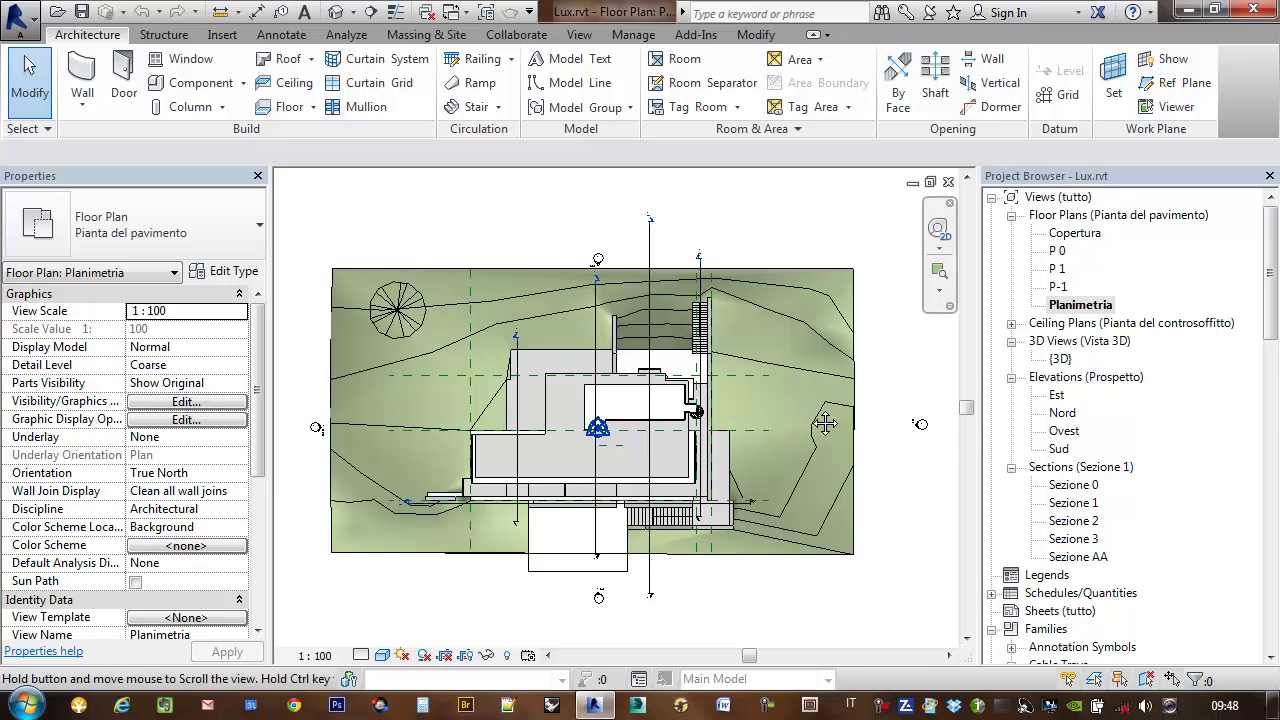
{"action": "middle_click_drag", "start_coordinate": [402, 362], "coordinate": [430, 370]}
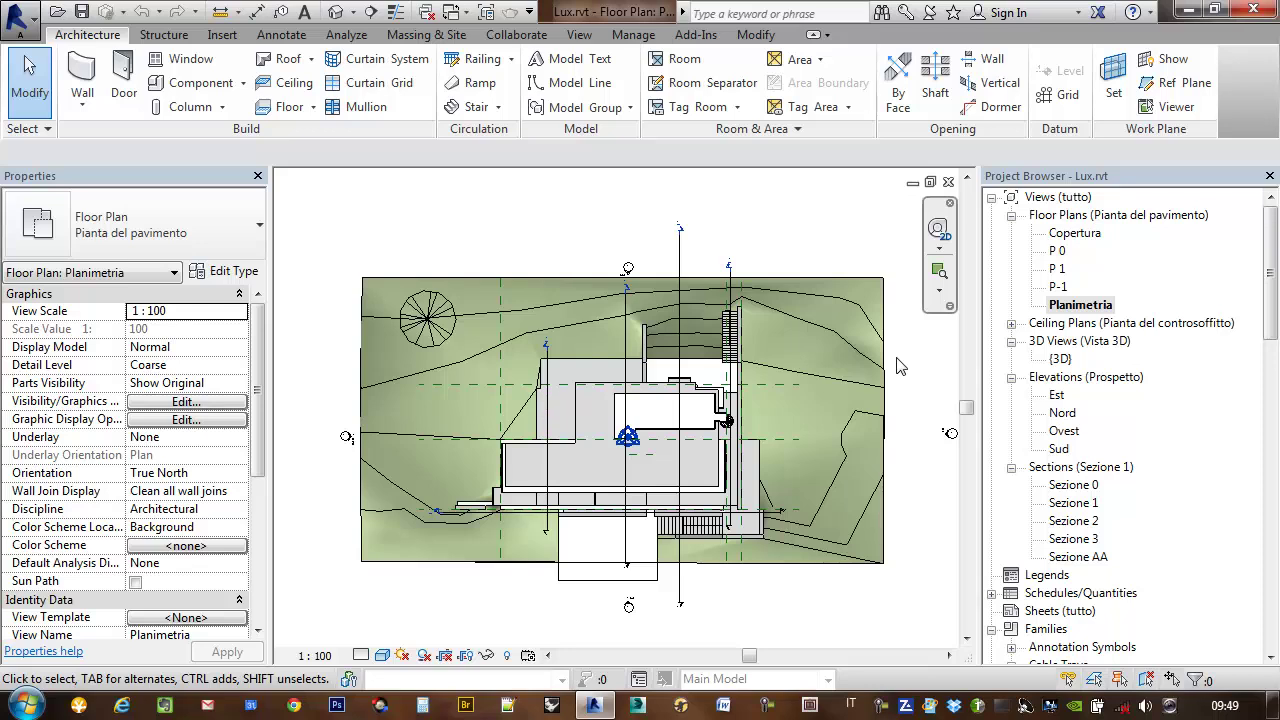
{"action": "middle_click_drag", "start_coordinate": [910, 457], "coordinate": [892, 466]}
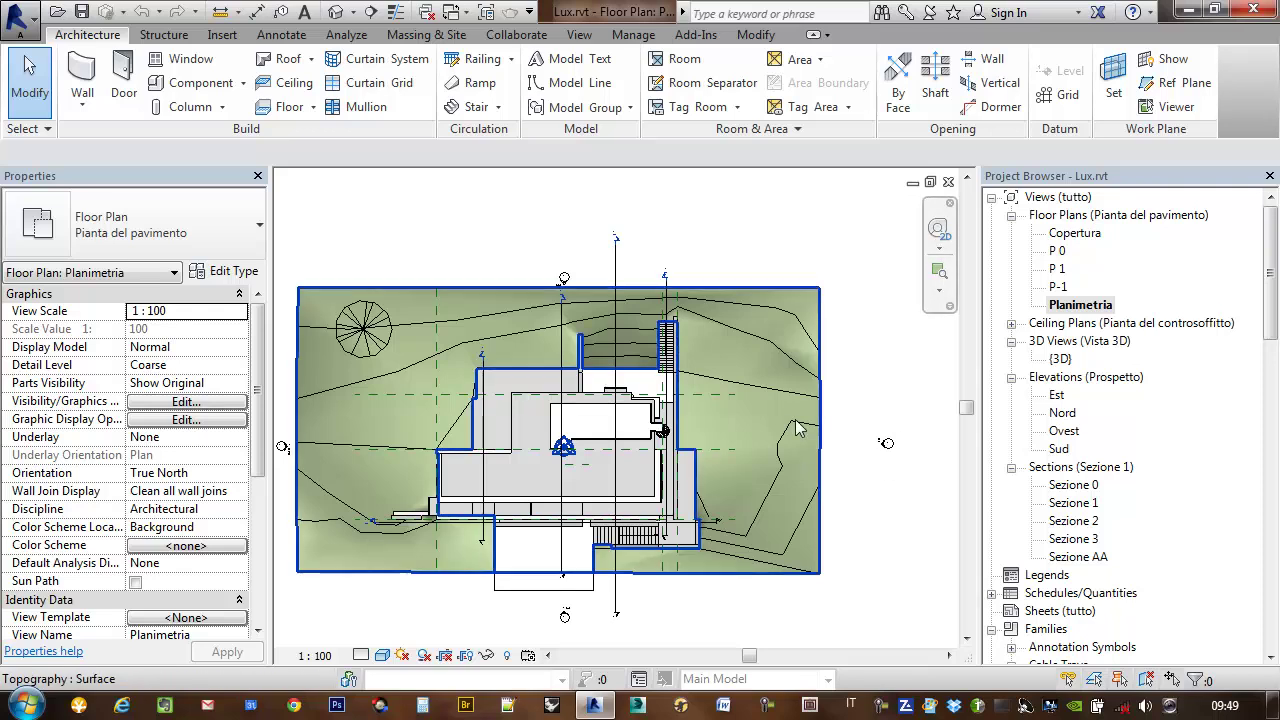
{"action": "left_click", "coordinate": [808, 466]}
{"action": "middle_click_drag", "start_coordinate": [882, 533], "coordinate": [880, 516]}
{"action": "left_click", "coordinate": [78, 705]}
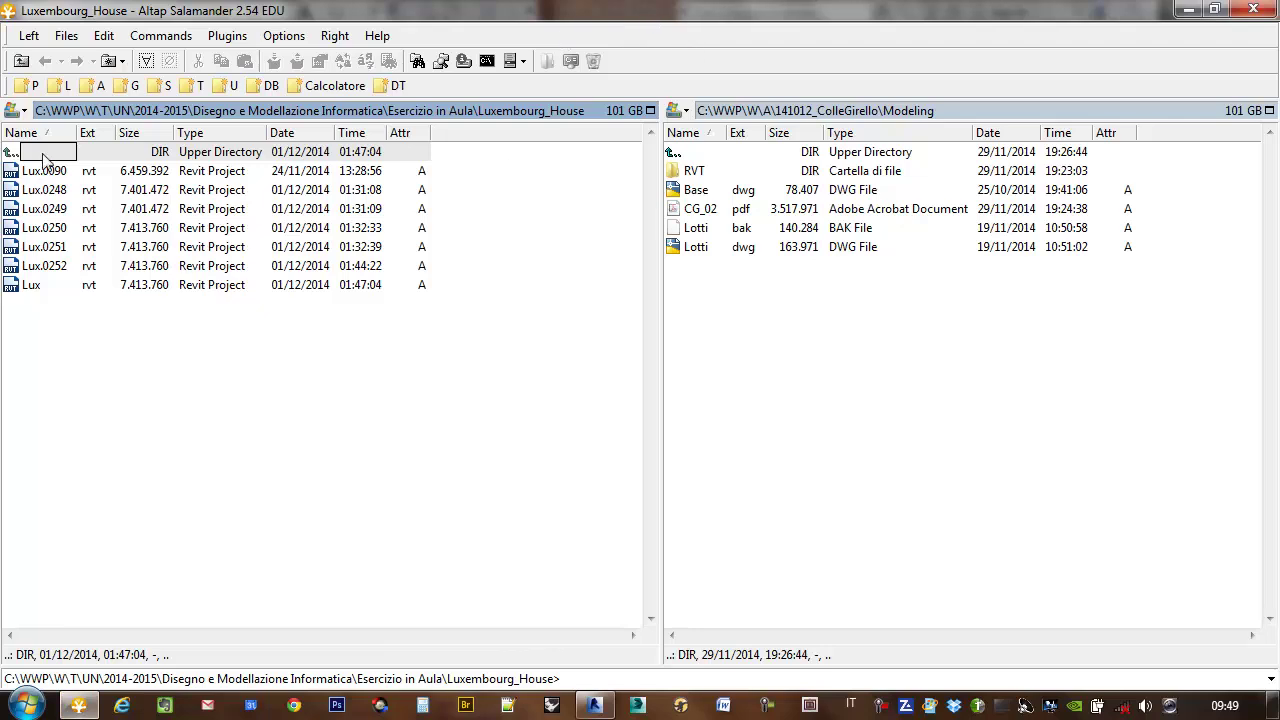
Browse up to BIM > Richard Meier - Luxembourg House and open the first 'portada' photo
{"action": "double_click", "coordinate": [42, 152]}
{"action": "double_click", "coordinate": [40, 156]}
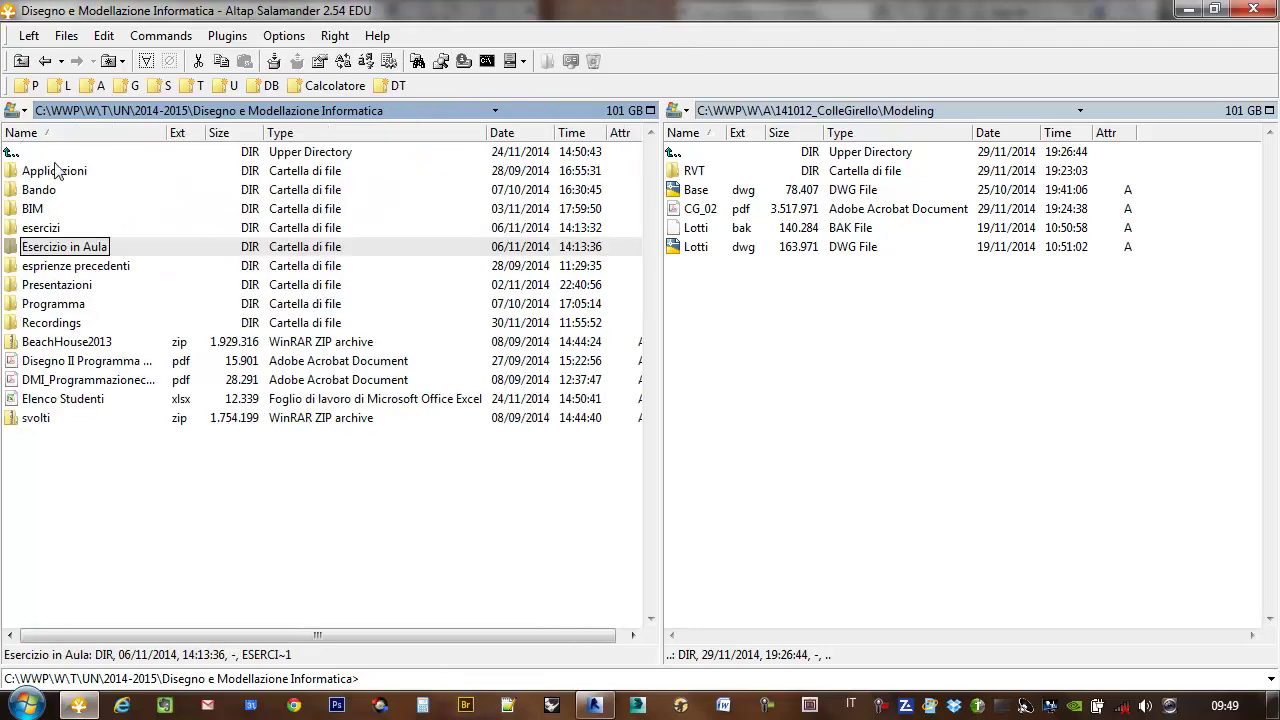
{"action": "double_click", "coordinate": [37, 210]}
{"action": "double_click", "coordinate": [40, 172]}
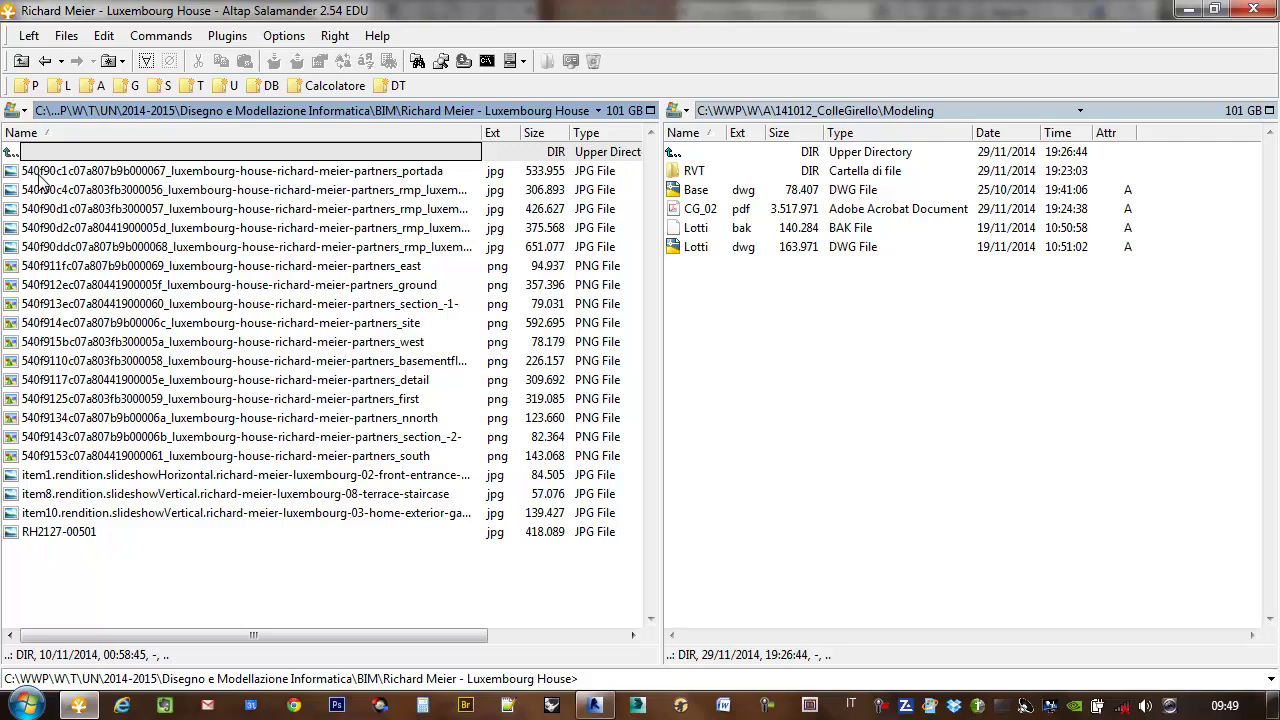
{"action": "left_click", "coordinate": [40, 172]}
{"action": "double_click", "coordinate": [88, 173]}
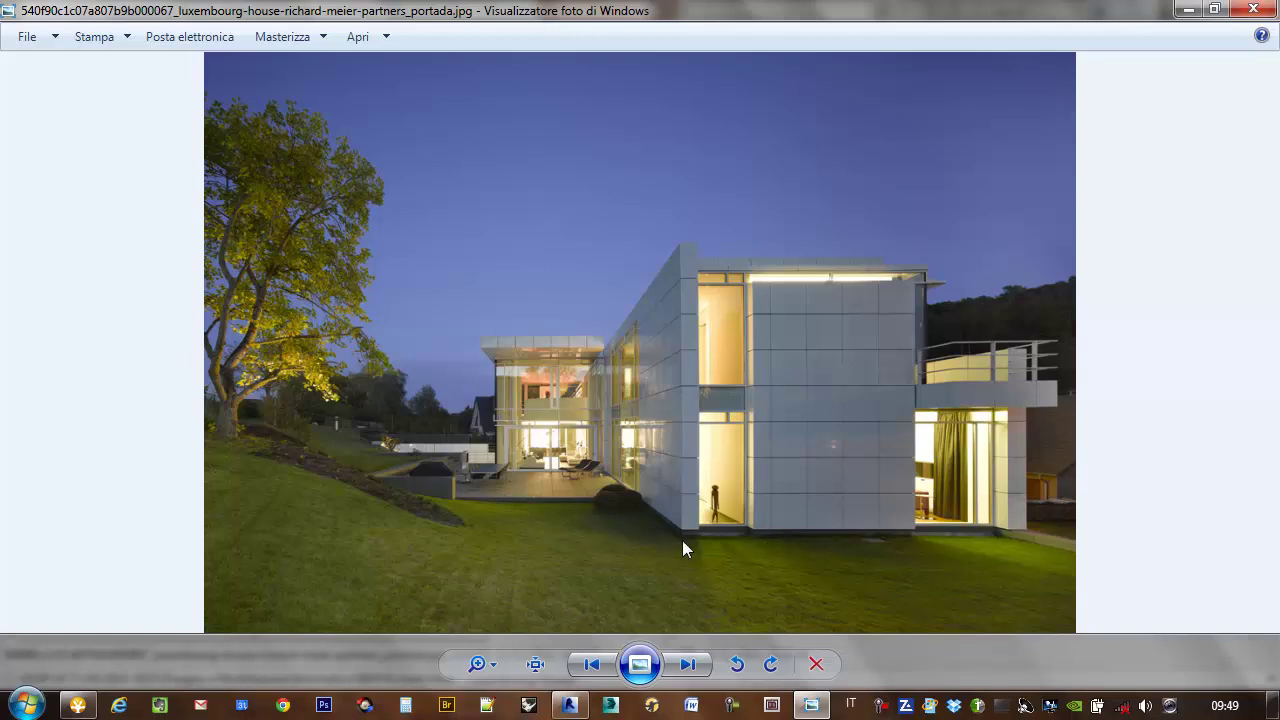
Page forward through the house photos to the east elevation drawing
{"action": "left_click", "coordinate": [677, 661]}
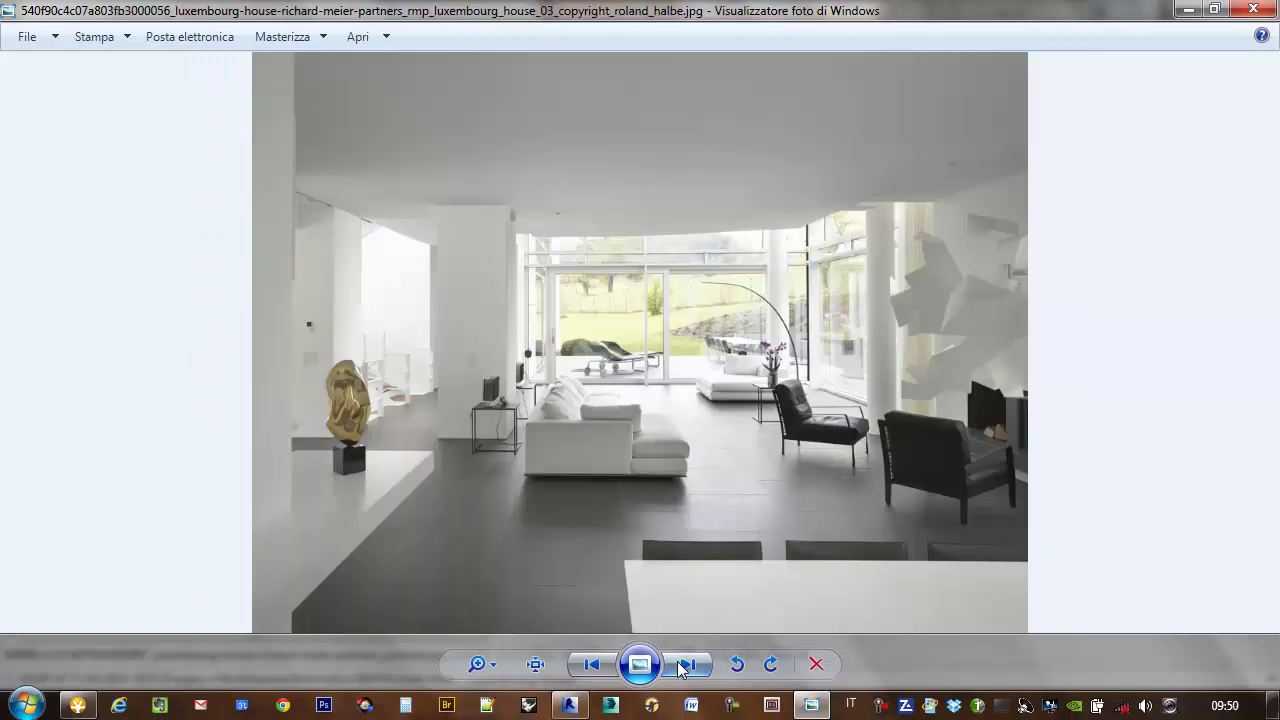
{"action": "left_click", "coordinate": [677, 661]}
{"action": "left_click", "coordinate": [677, 661]}
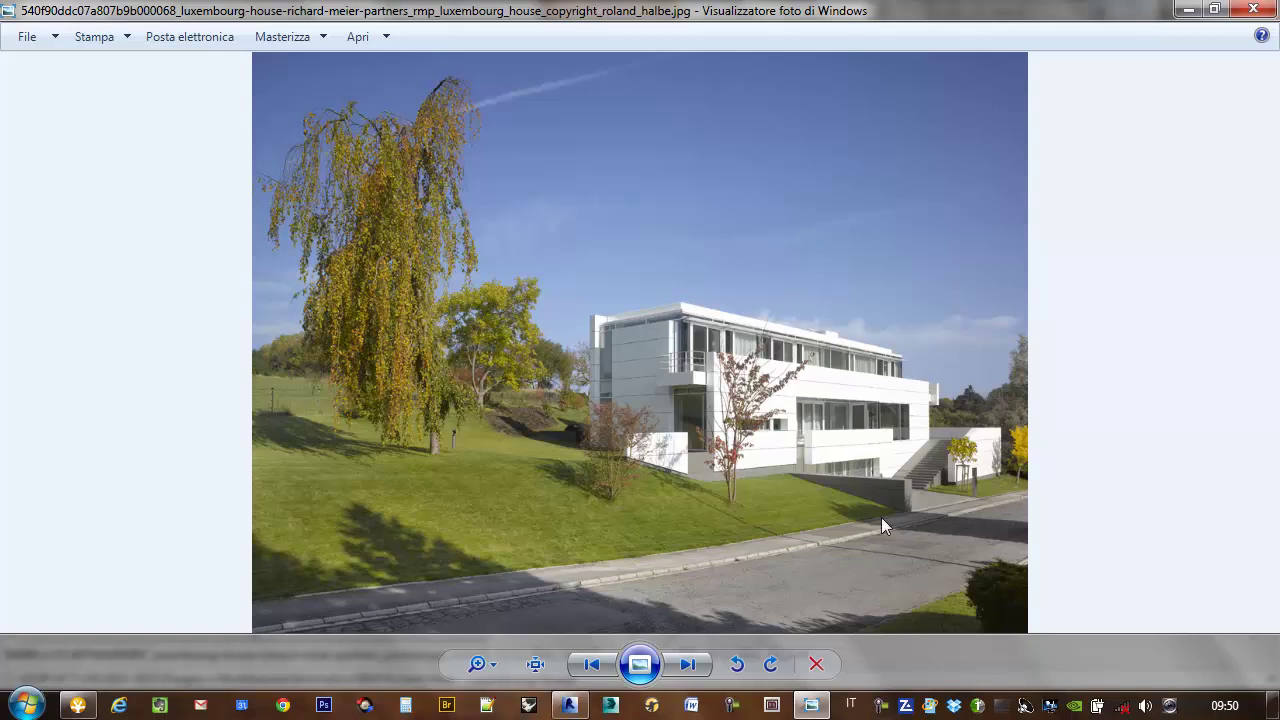
{"action": "left_click", "coordinate": [689, 662]}
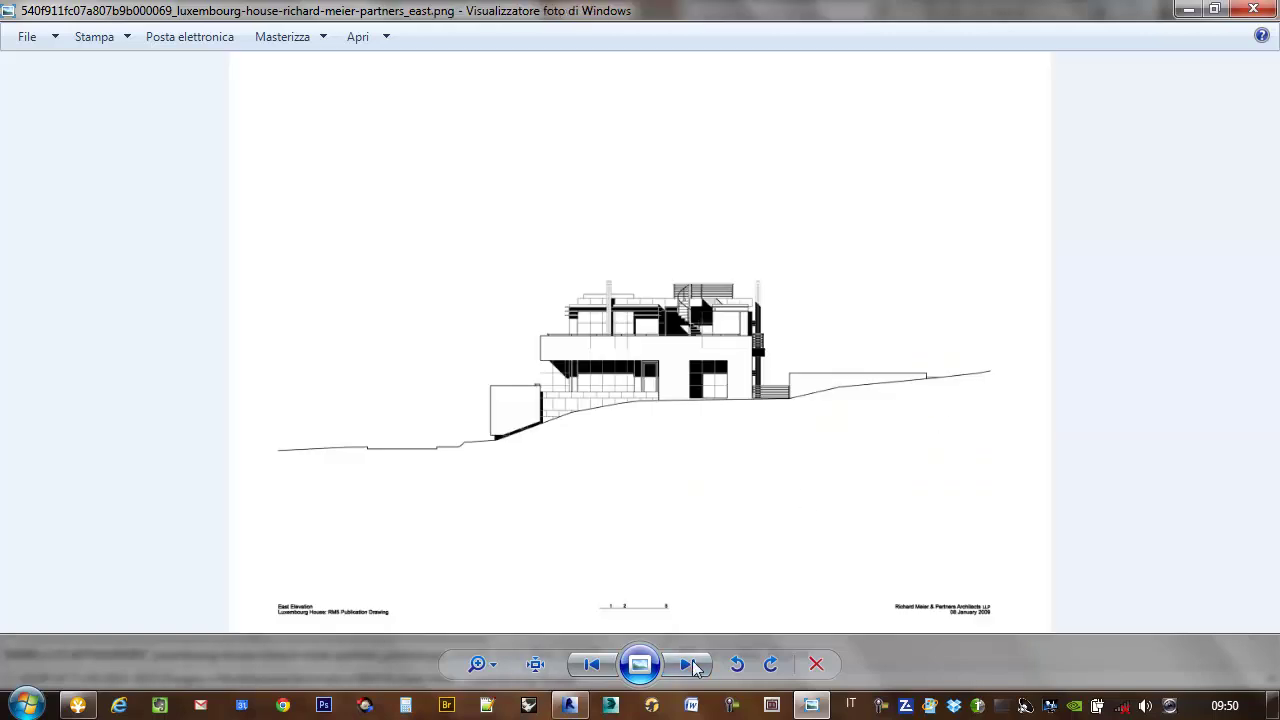
Step through the plan, section and site drawings to the dusk exterior photo RH2127-00501.jpg
{"action": "left_click", "coordinate": [689, 663]}
{"action": "left_click", "coordinate": [592, 662]}
{"action": "left_click", "coordinate": [697, 664]}
{"action": "left_click", "coordinate": [697, 664]}
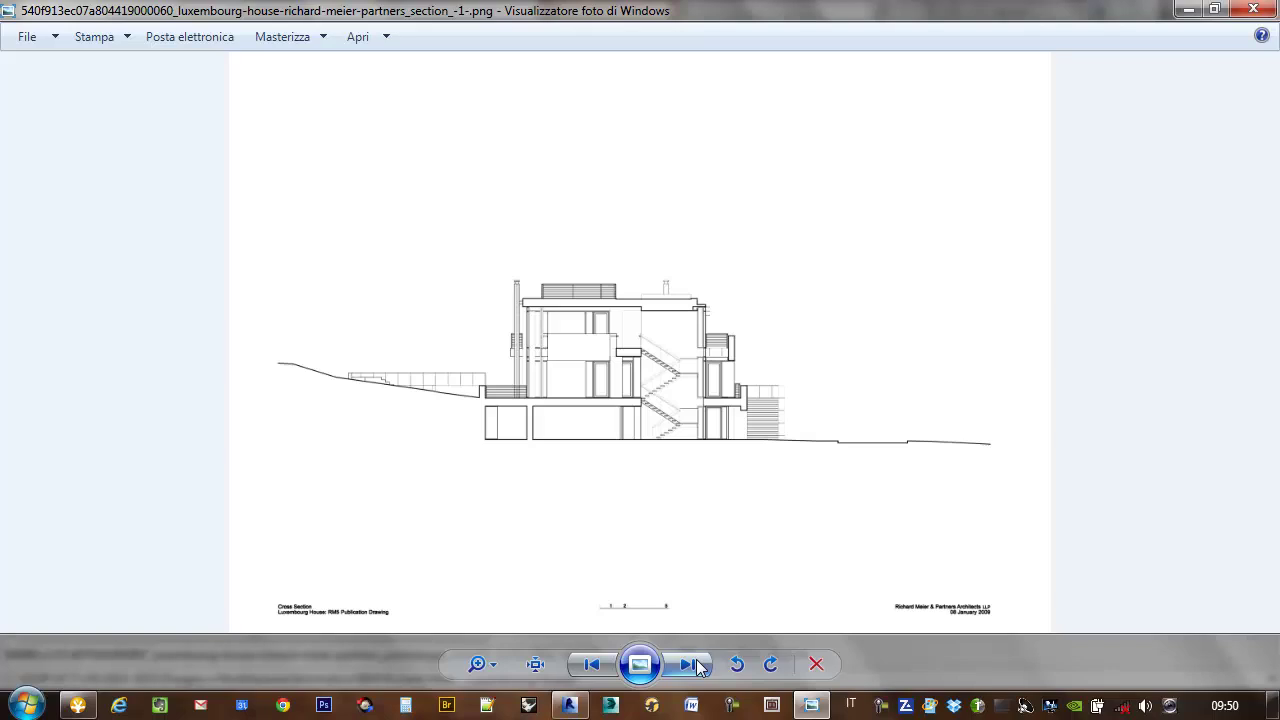
{"action": "left_click", "coordinate": [696, 665]}
{"action": "left_click", "coordinate": [695, 662]}
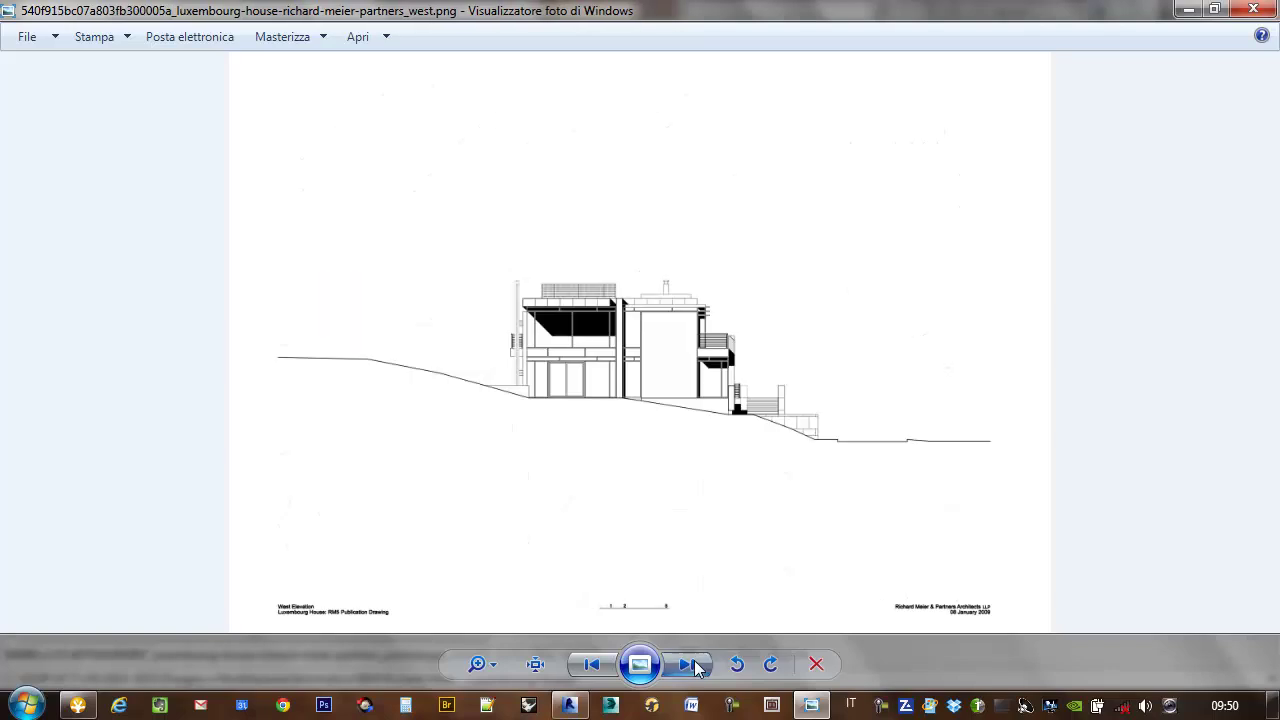
{"action": "left_click", "coordinate": [695, 662]}
{"action": "left_click", "coordinate": [695, 662]}
{"action": "left_click", "coordinate": [695, 660]}
{"action": "left_click", "coordinate": [695, 660]}
{"action": "left_click", "coordinate": [697, 662]}
{"action": "left_click", "coordinate": [697, 662]}
{"action": "left_click", "coordinate": [702, 666]}
{"action": "left_click", "coordinate": [702, 666]}
{"action": "left_click", "coordinate": [702, 666]}
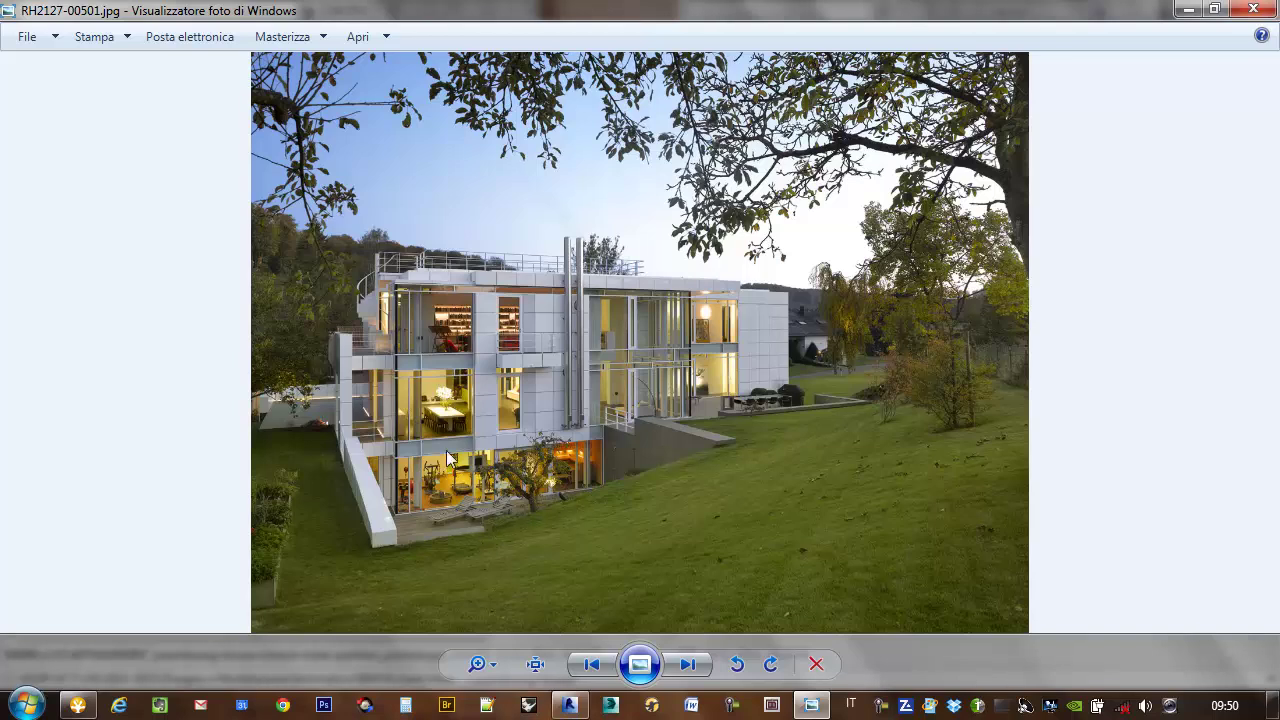
Zoom into the dusk photo's lower terrace, zoom back out, and minimize the viewer
{"action": "scroll", "coordinate": [501, 493], "scroll_direction": "up", "scroll_amount": 3}
{"action": "left_click_drag", "start_coordinate": [500, 448], "coordinate": [565, 368]}
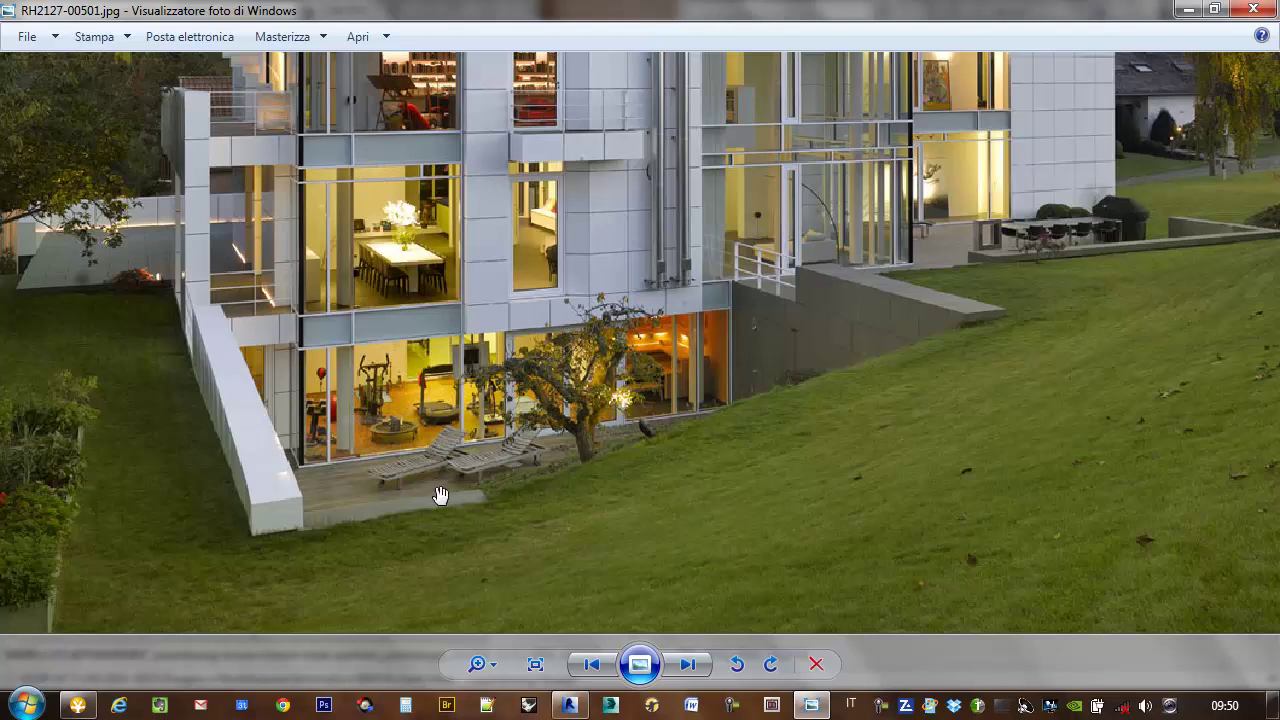
{"action": "scroll", "coordinate": [437, 480], "scroll_direction": "down", "scroll_amount": 3}
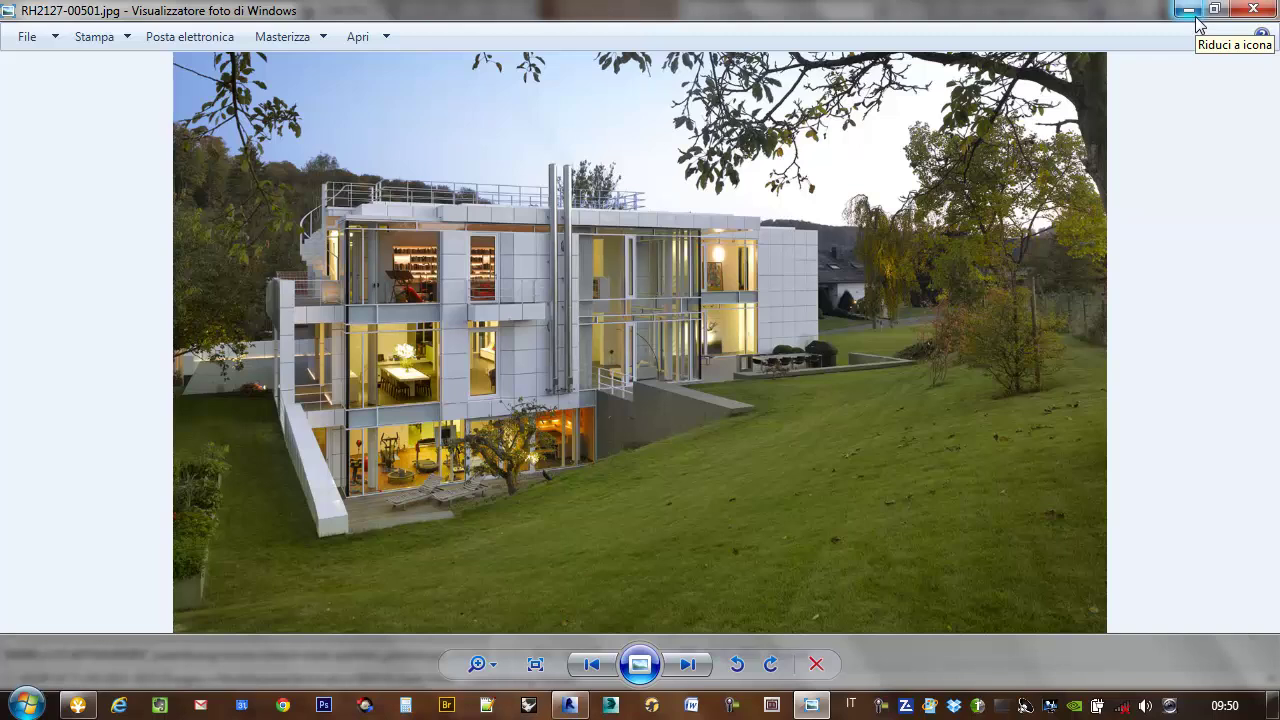
{"action": "left_click", "coordinate": [1190, 14]}
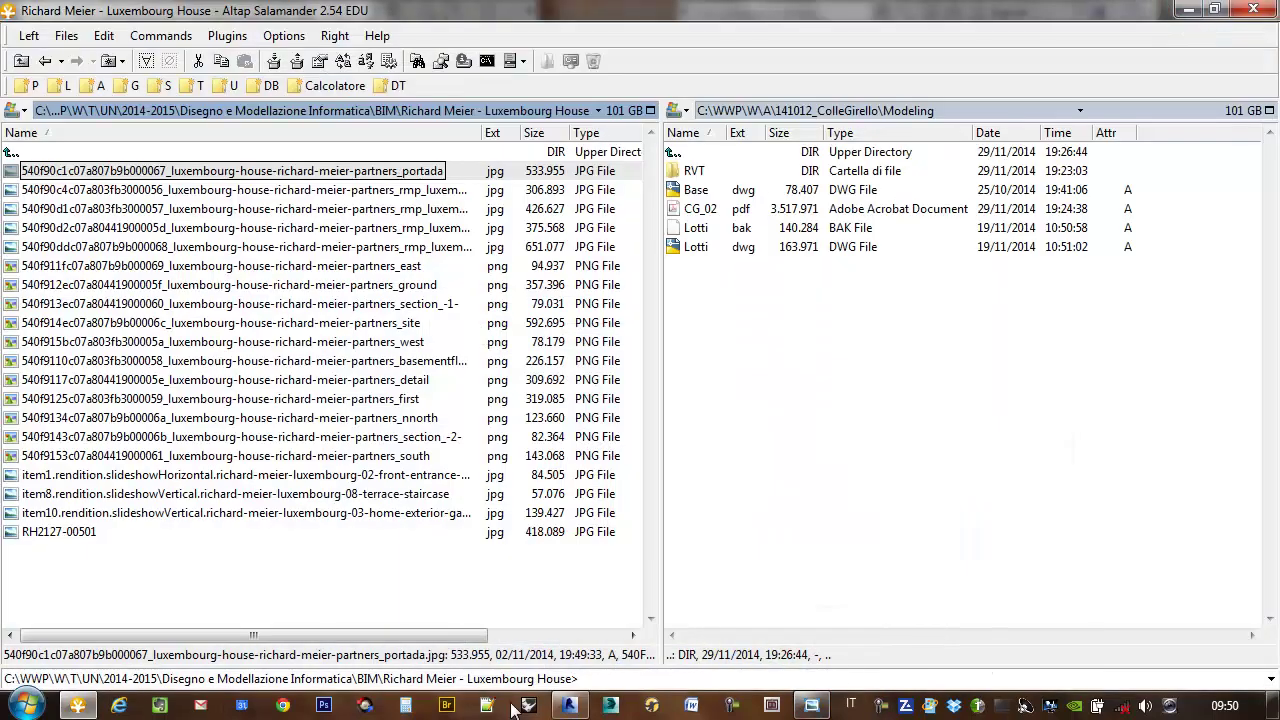
Back in Revit, clear the selection, expose empty space, and start a Toposurface from Massing & Site
{"action": "left_click", "coordinate": [573, 707]}
{"action": "scroll", "coordinate": [718, 366], "scroll_direction": "down", "scroll_amount": 2}
{"action": "middle_click_drag", "start_coordinate": [900, 420], "coordinate": [717, 352]}
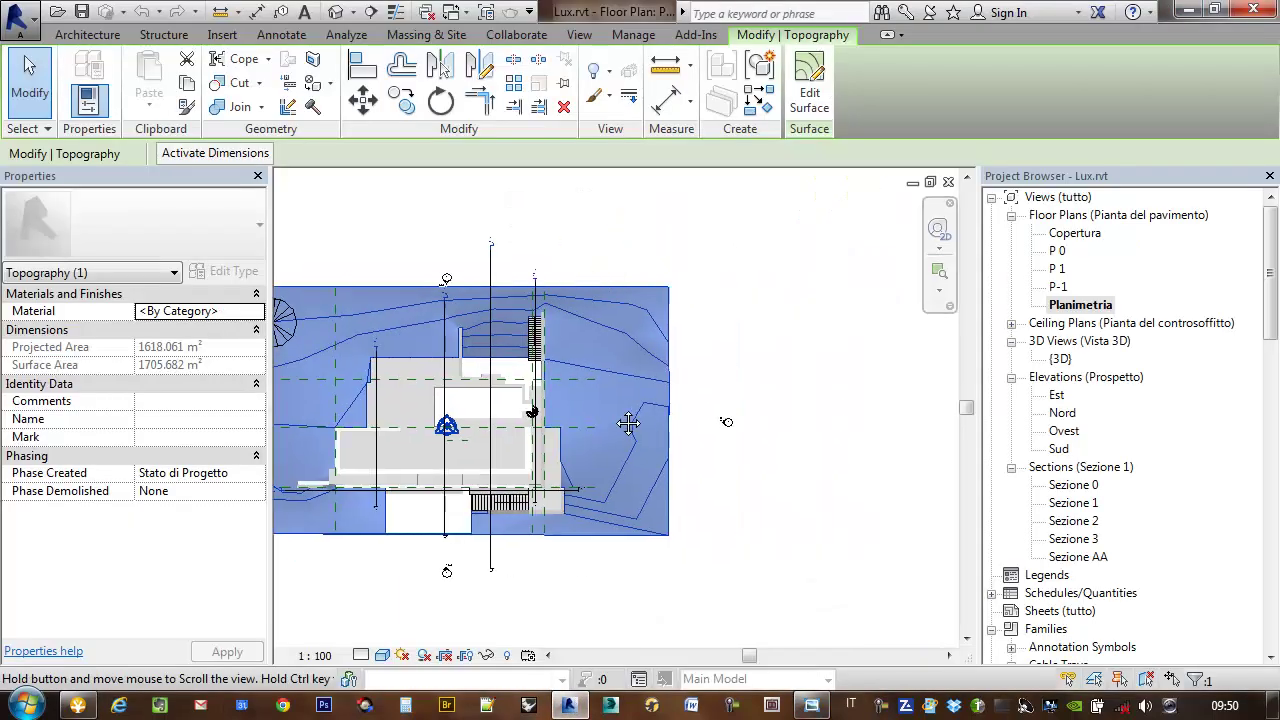
{"action": "left_click", "coordinate": [717, 352]}
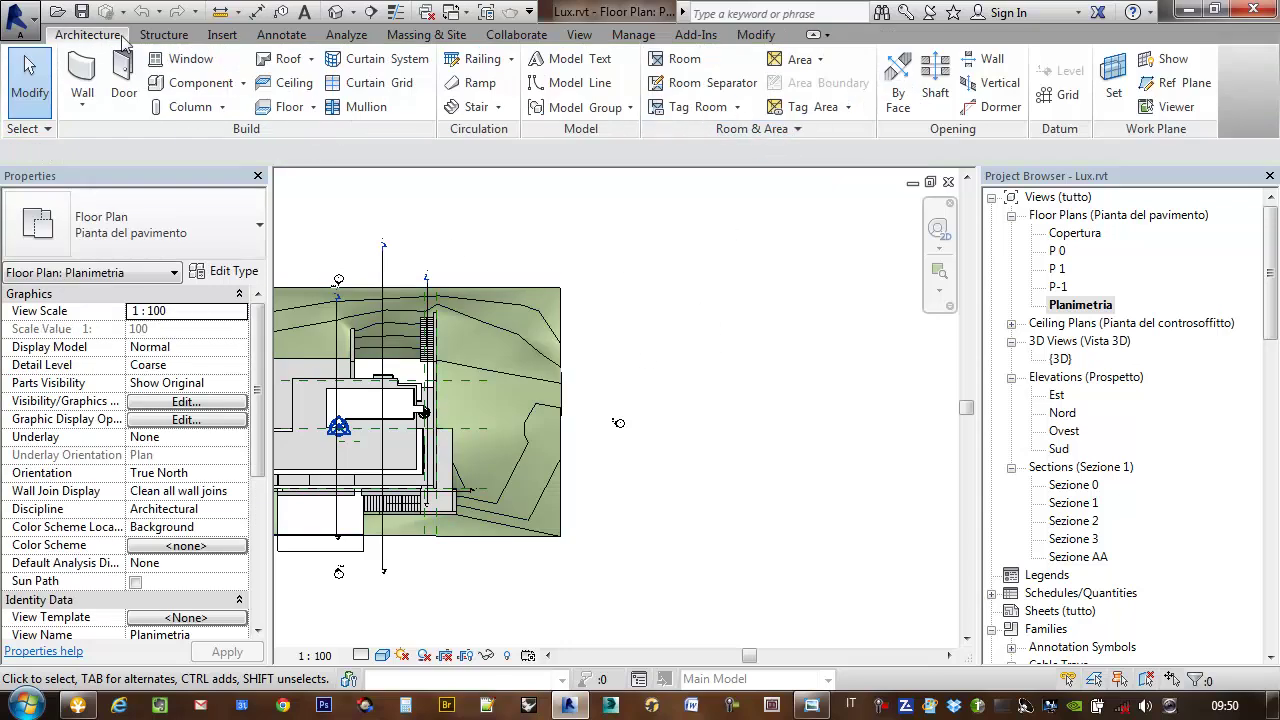
{"action": "left_click", "coordinate": [438, 44]}
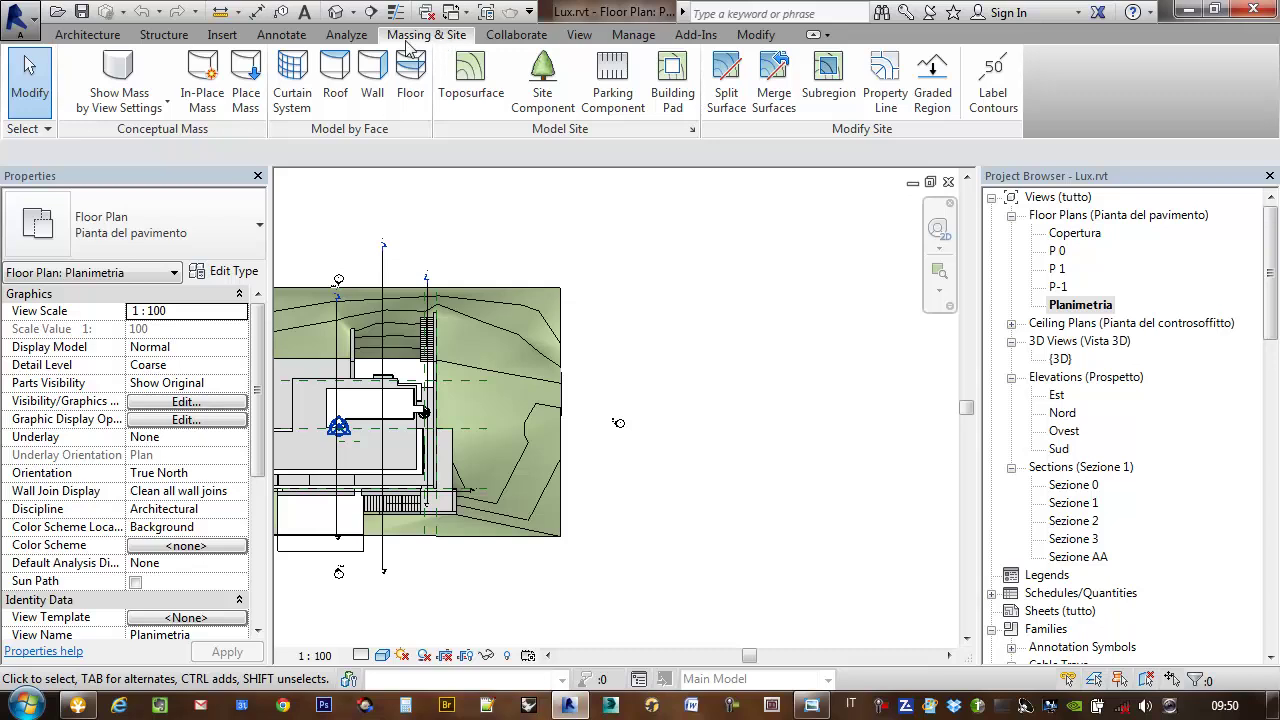
{"action": "middle_click_drag", "start_coordinate": [754, 338], "coordinate": [580, 337]}
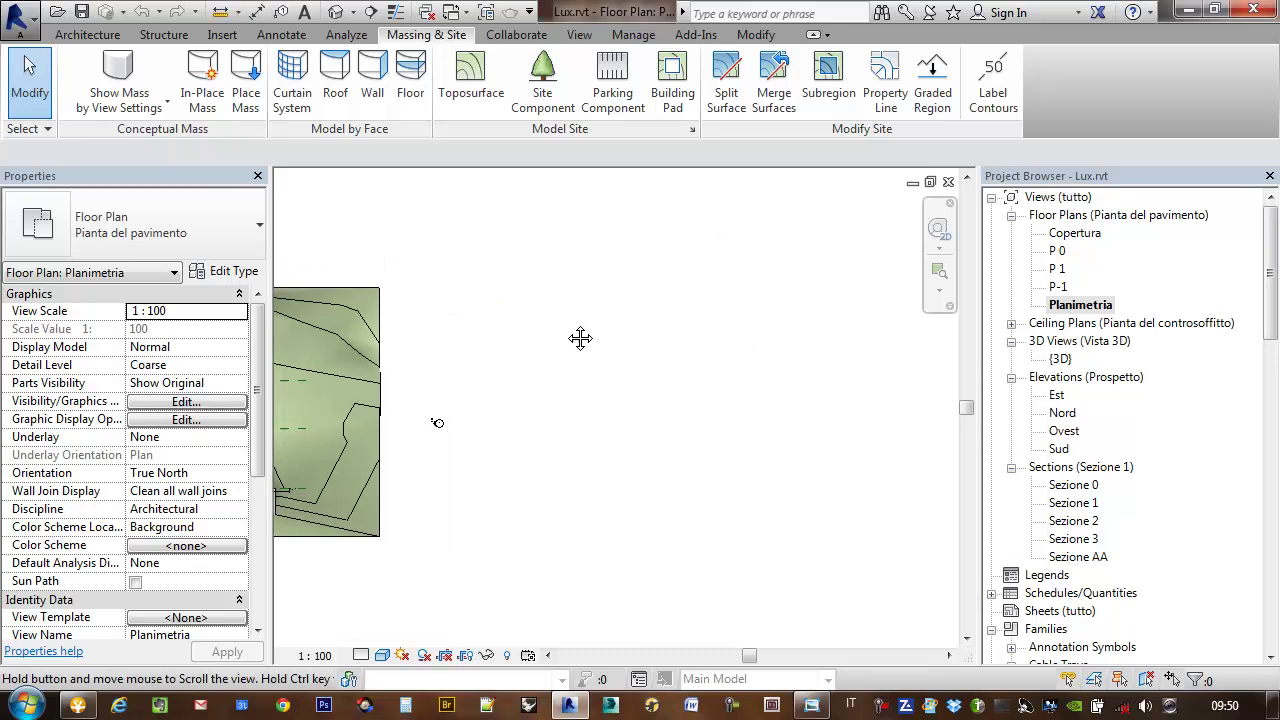
{"action": "left_click", "coordinate": [470, 78]}
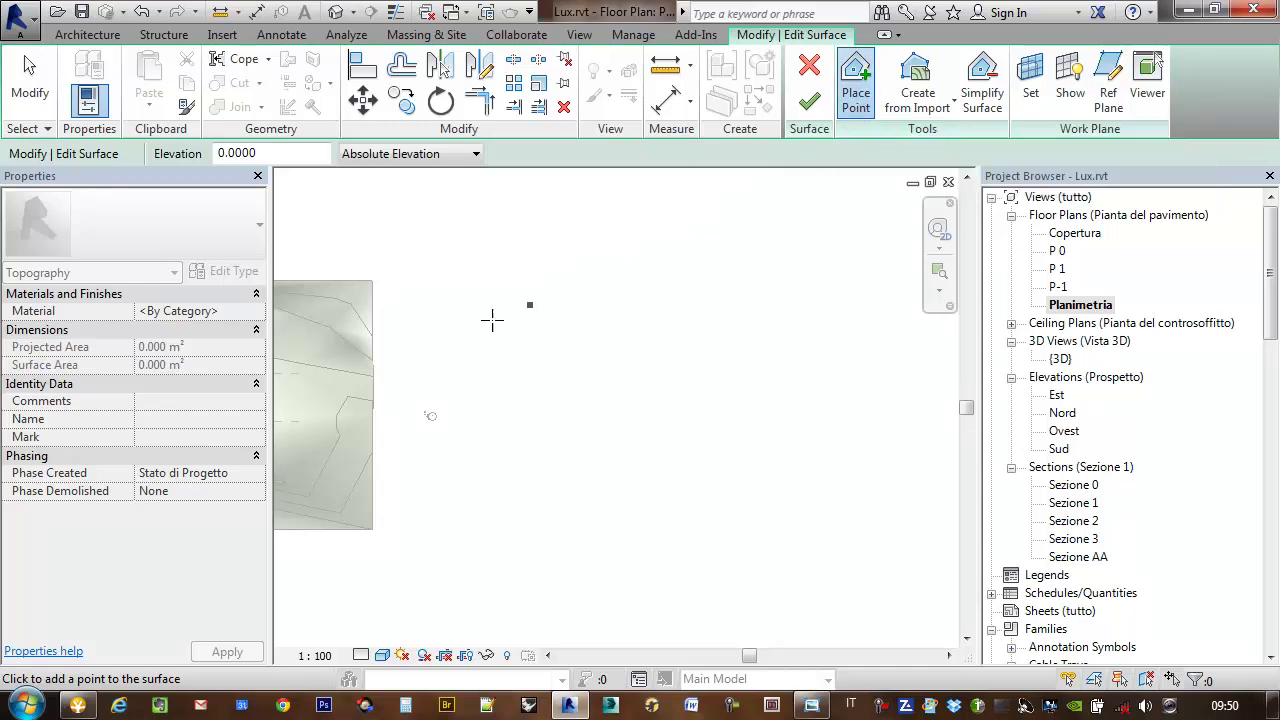
Place four corner points at elevation 0 for the new surface beside the existing site
{"action": "middle_click_drag", "start_coordinate": [534, 343], "coordinate": [440, 336]}
{"action": "middle_click_drag", "start_coordinate": [407, 280], "coordinate": [505, 290]}
{"action": "left_click", "coordinate": [530, 277]}
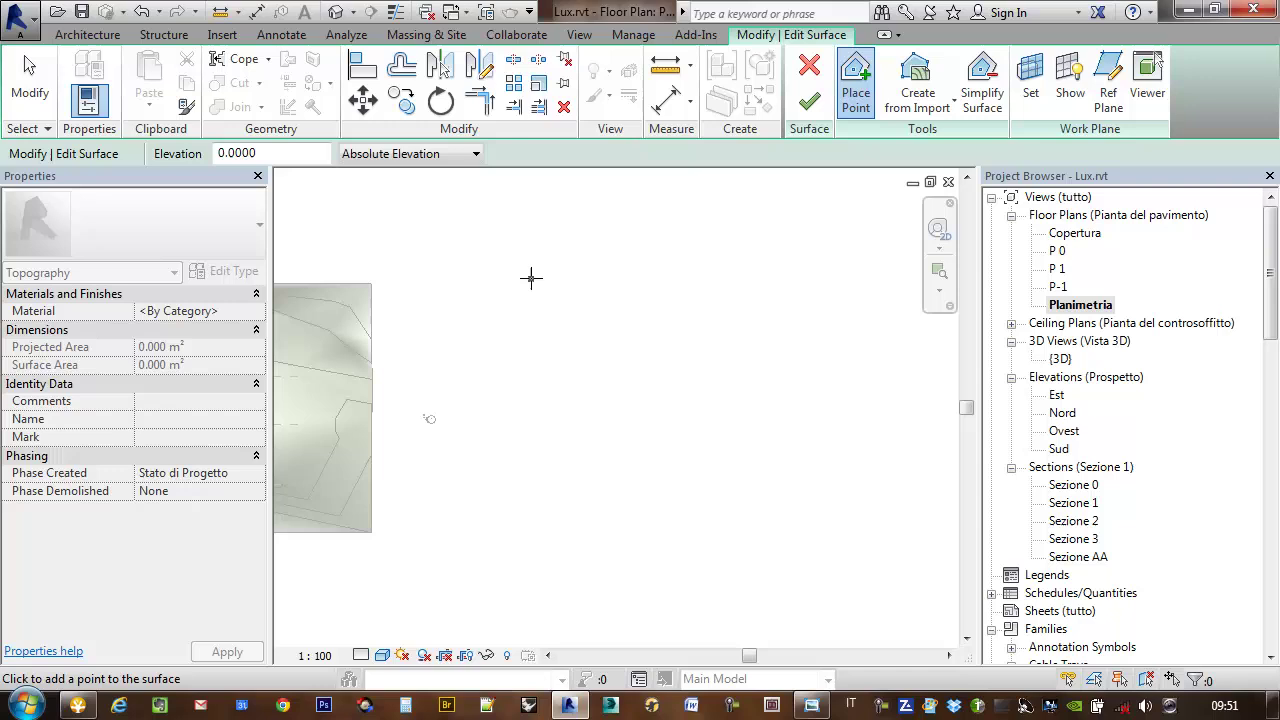
{"action": "left_click", "coordinate": [877, 277]}
{"action": "left_click", "coordinate": [868, 525]}
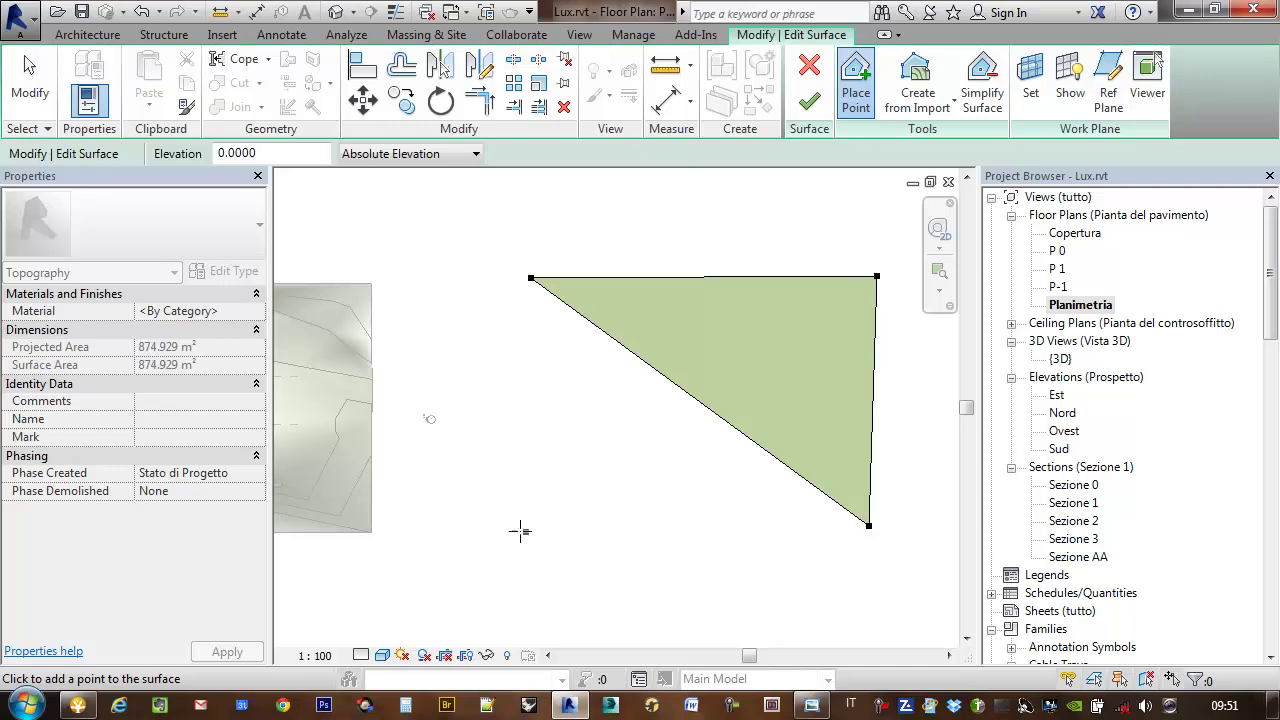
{"action": "left_click", "coordinate": [518, 544]}
{"action": "middle_click_drag", "start_coordinate": [826, 423], "coordinate": [654, 309]}
{"action": "key", "text": "Escape"}
Finish the flat four-point toposurface of 1817.114 m²
{"action": "scroll", "coordinate": [620, 330], "scroll_direction": "up", "scroll_amount": 1}
{"action": "mouse_move", "coordinate": [783, 251]}
{"action": "middle_mouse_down"}
{"action": "mouse_move", "coordinate": [680, 274]}
{"action": "mouse_move", "coordinate": [776, 246]}
{"action": "middle_mouse_up"}
{"action": "left_click", "coordinate": [856, 92]}
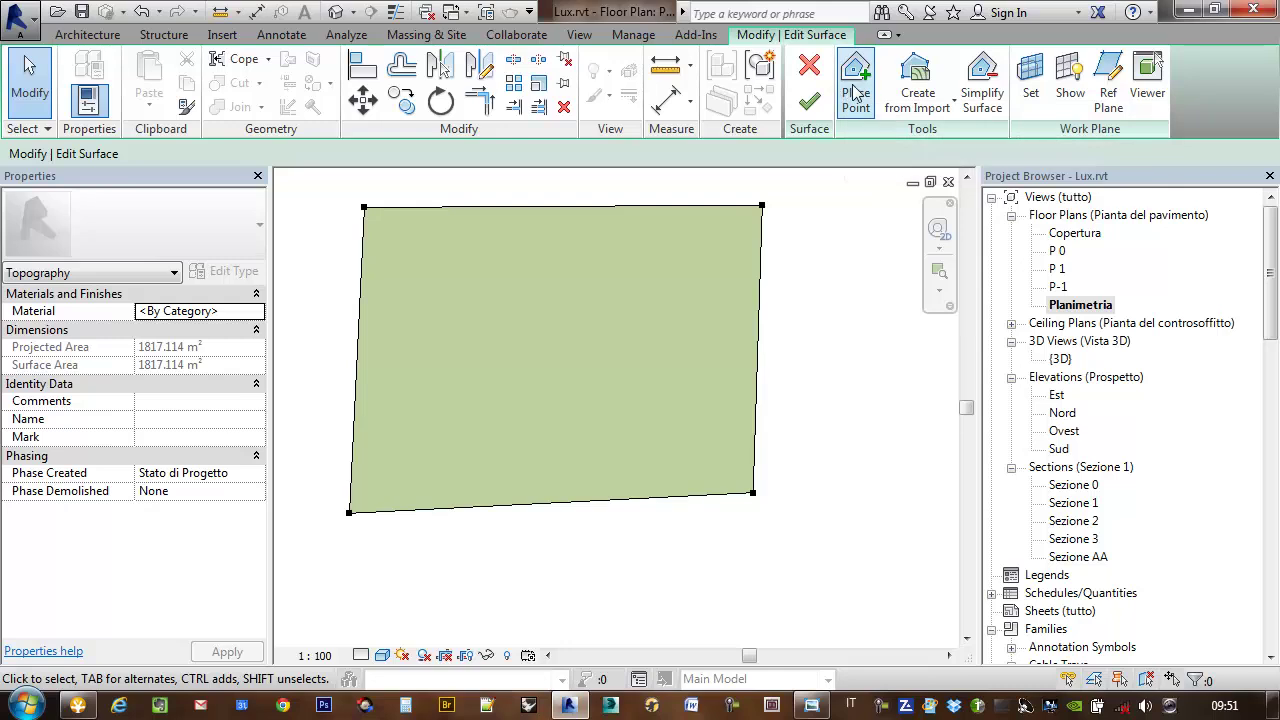
{"action": "key", "text": "Escape"}
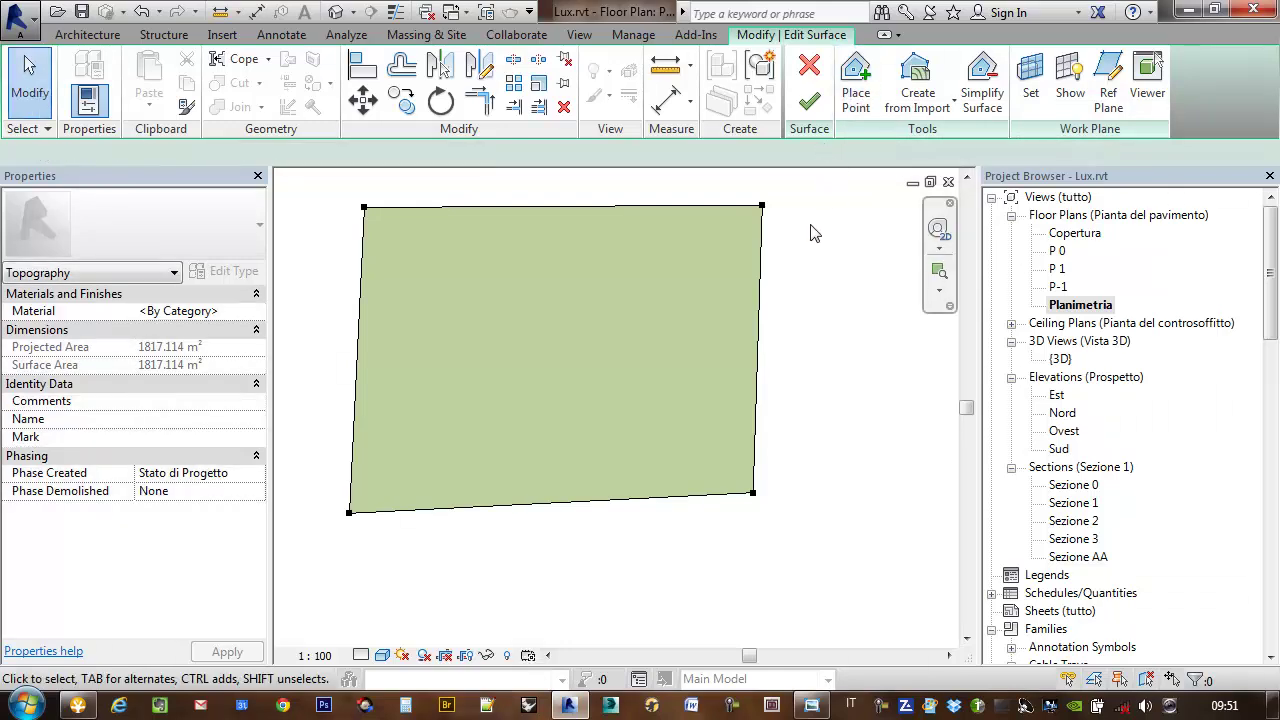
{"action": "middle_click_drag", "start_coordinate": [783, 236], "coordinate": [700, 252]}
{"action": "left_click", "coordinate": [809, 100]}
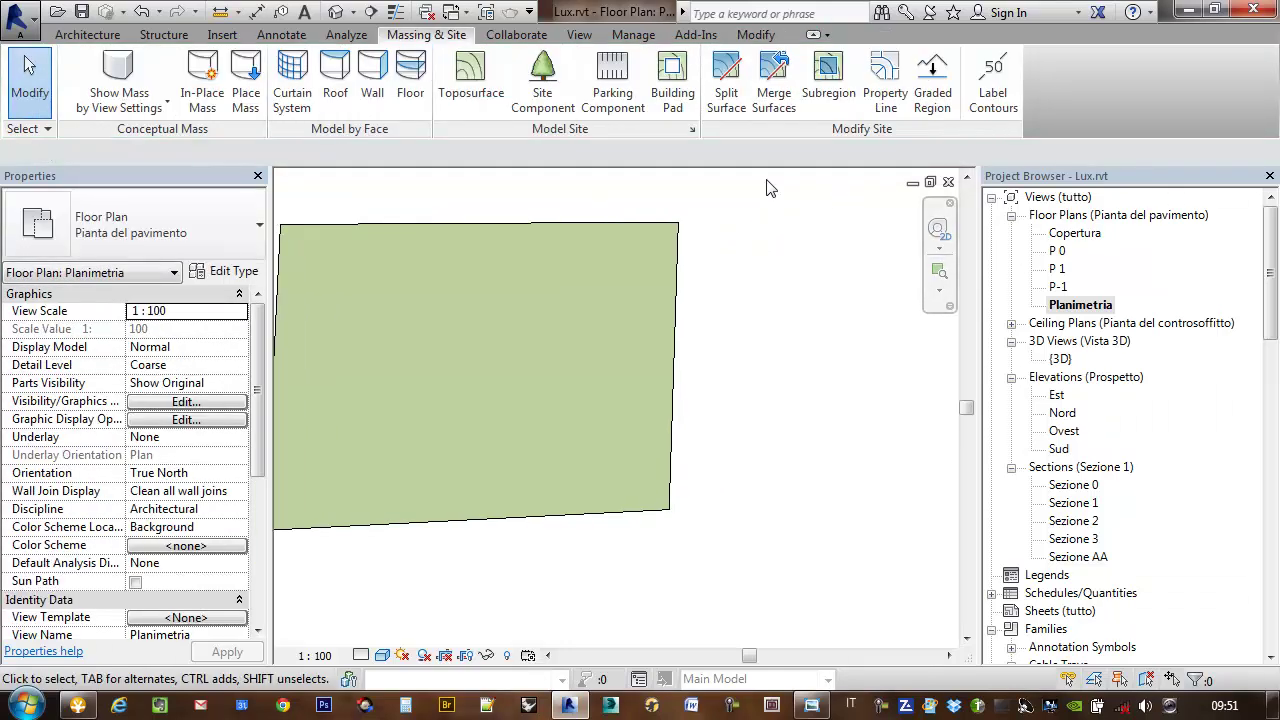
{"action": "left_click", "coordinate": [471, 72]}
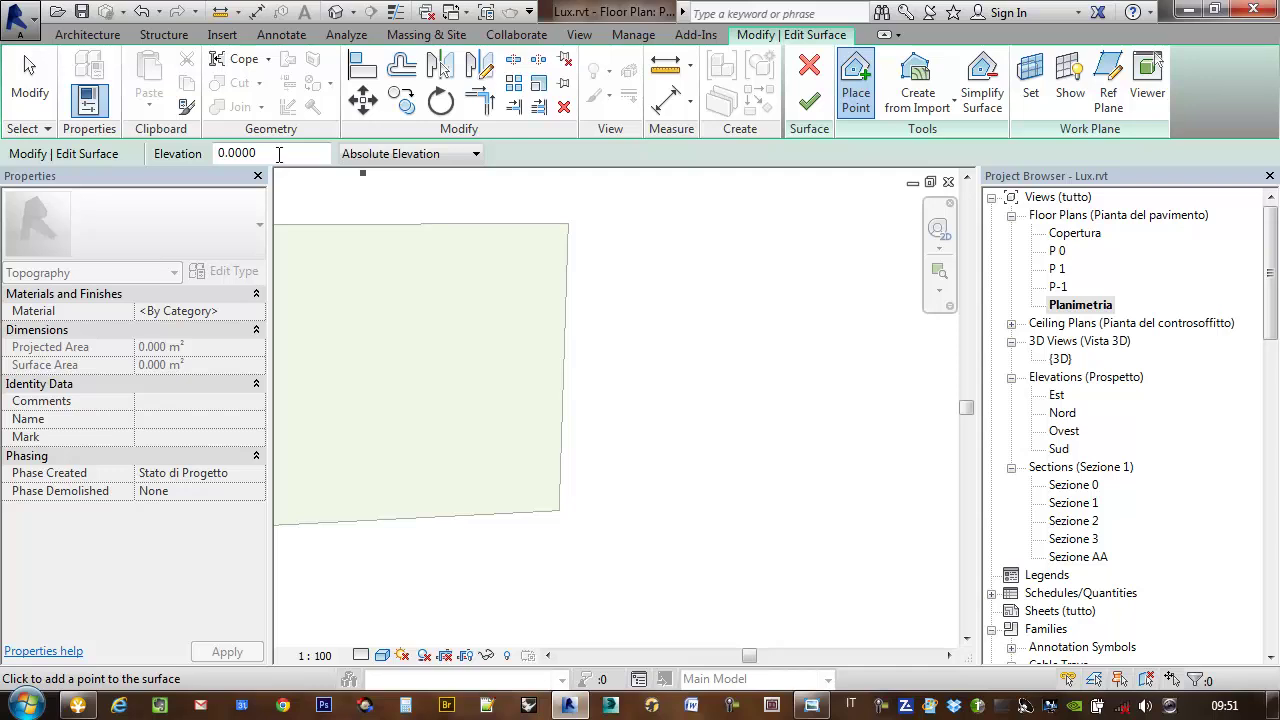
{"action": "left_click_drag", "start_coordinate": [279, 153], "coordinate": [212, 154]}
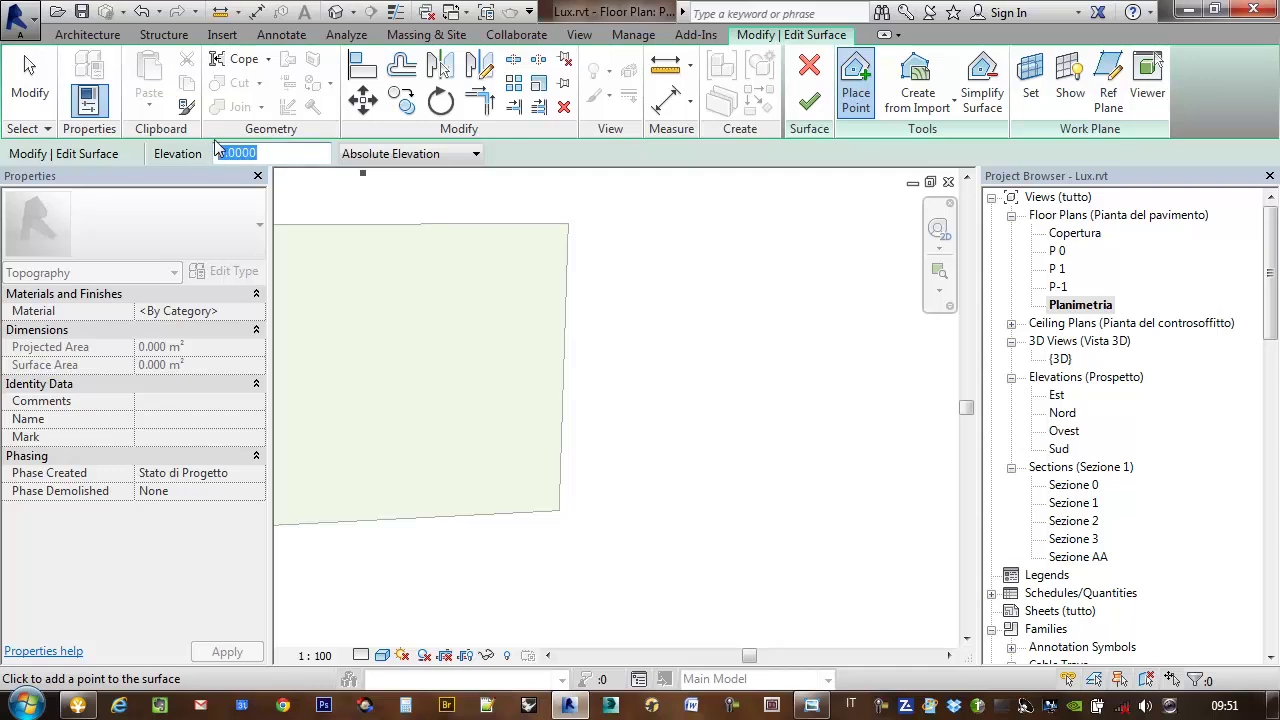
{"action": "middle_click_drag", "start_coordinate": [616, 292], "coordinate": [710, 308]}
{"action": "scroll", "coordinate": [676, 437], "scroll_direction": "down", "scroll_amount": 2}
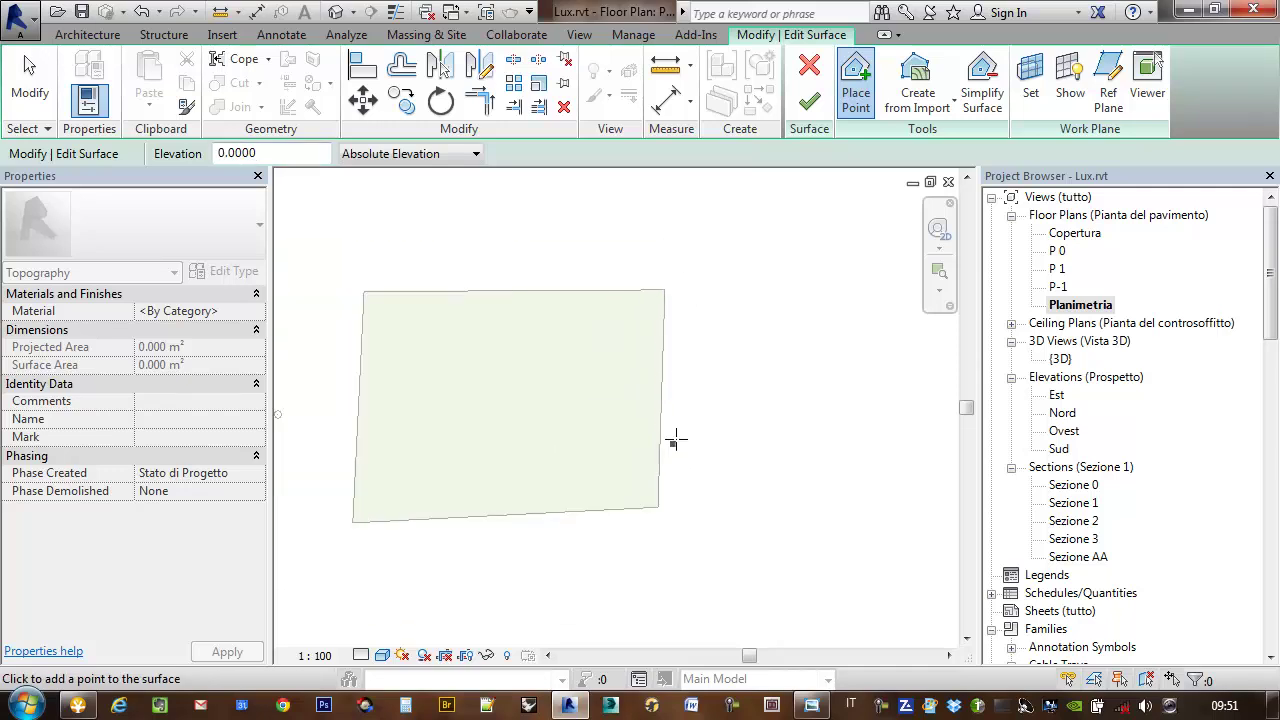
{"action": "left_click_drag", "start_coordinate": [243, 152], "coordinate": [173, 150]}
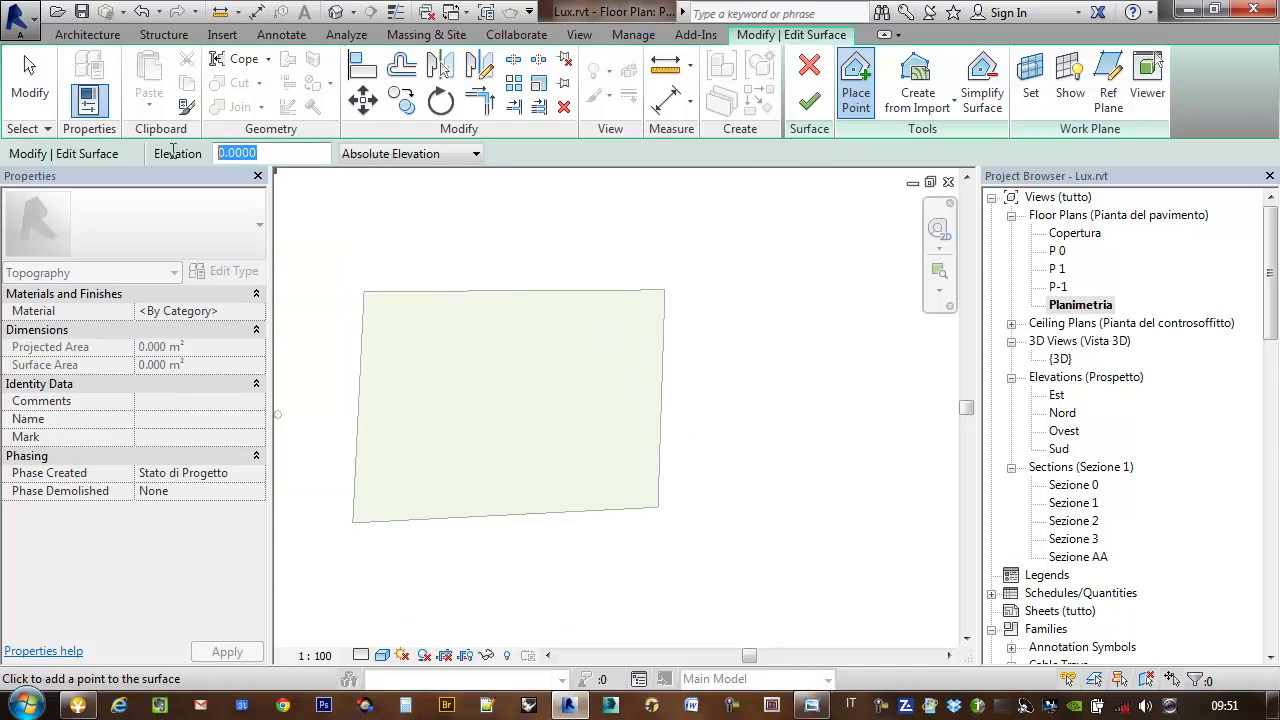
{"action": "mouse_move", "coordinate": [668, 379]}
{"action": "middle_mouse_down"}
{"action": "mouse_move", "coordinate": [636, 374]}
{"action": "mouse_move", "coordinate": [697, 380]}
{"action": "middle_mouse_up"}
{"action": "key", "text": "Escape"}
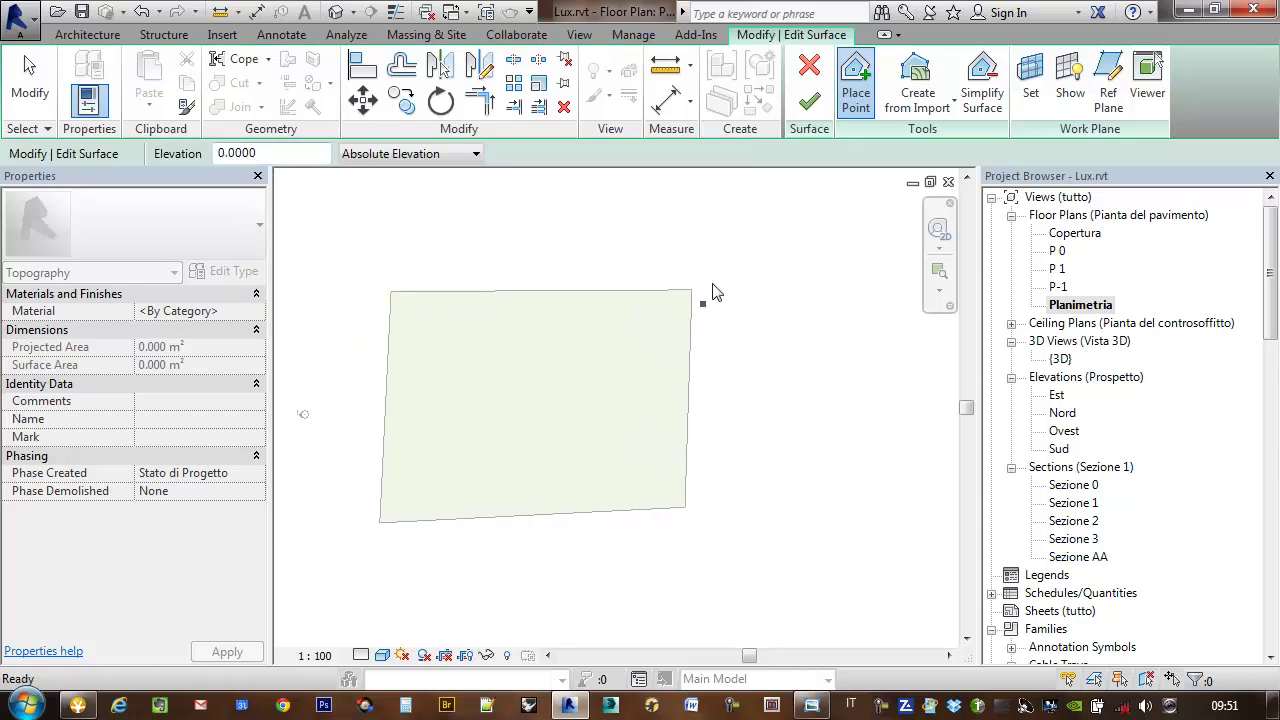
{"action": "left_click", "coordinate": [812, 98]}
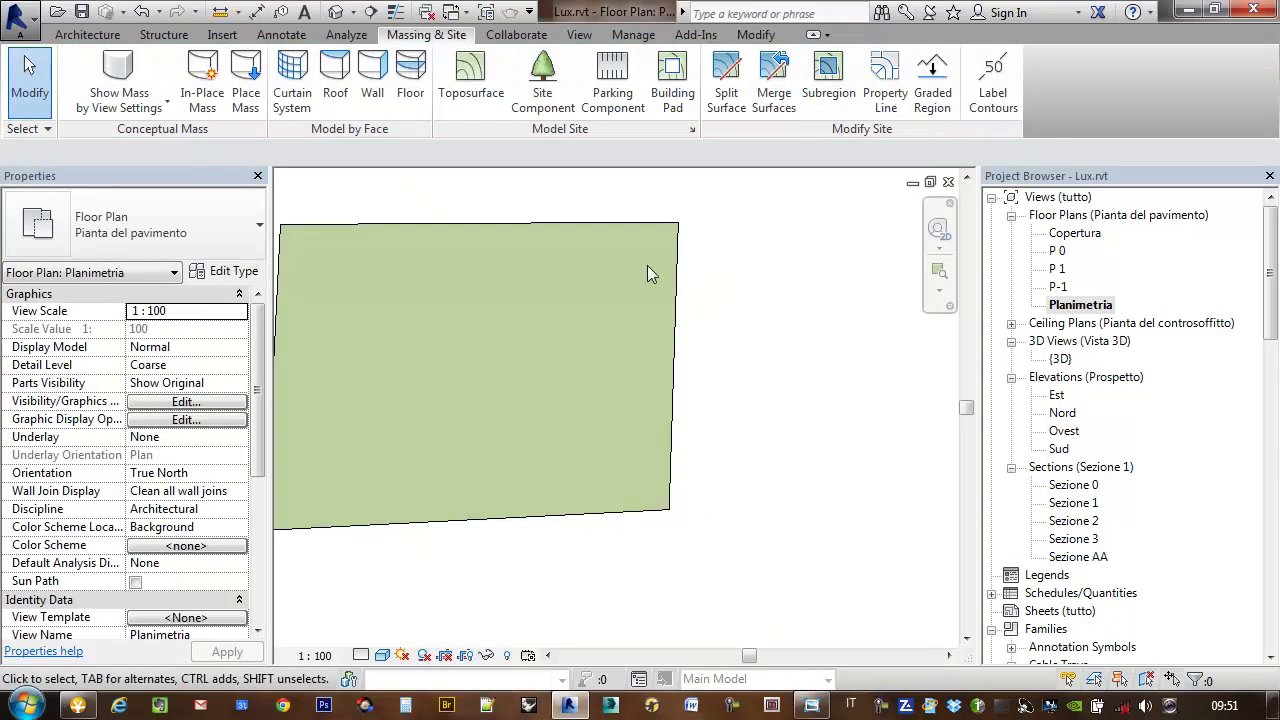
Open the {3D} view, select the new flat toposurface, and enter Edit Surface
{"action": "left_click", "coordinate": [676, 277]}
{"action": "mouse_move", "coordinate": [571, 366]}
{"action": "middle_mouse_down"}
{"action": "mouse_move", "coordinate": [689, 380]}
{"action": "mouse_move", "coordinate": [628, 384]}
{"action": "middle_mouse_up"}
{"action": "double_click", "coordinate": [1060, 358]}
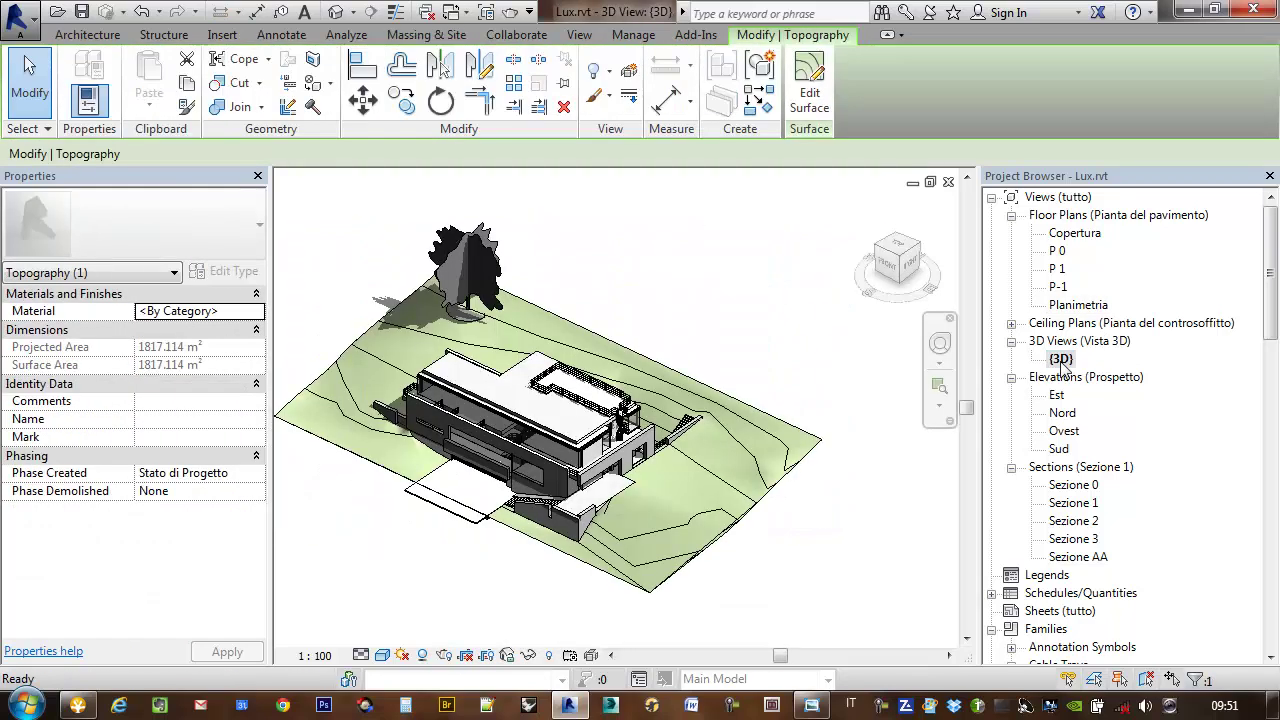
{"action": "middle_click_drag", "start_coordinate": [851, 500], "coordinate": [491, 380]}
{"action": "left_click", "coordinate": [715, 352]}
{"action": "mouse_move", "coordinate": [715, 352]}
{"action": "middle_mouse_down", "text": "shift"}
{"action": "mouse_move", "coordinate": [631, 500]}
{"action": "mouse_move", "coordinate": [619, 444]}
{"action": "mouse_move", "coordinate": [645, 400]}
{"action": "middle_mouse_up", "text": "shift"}
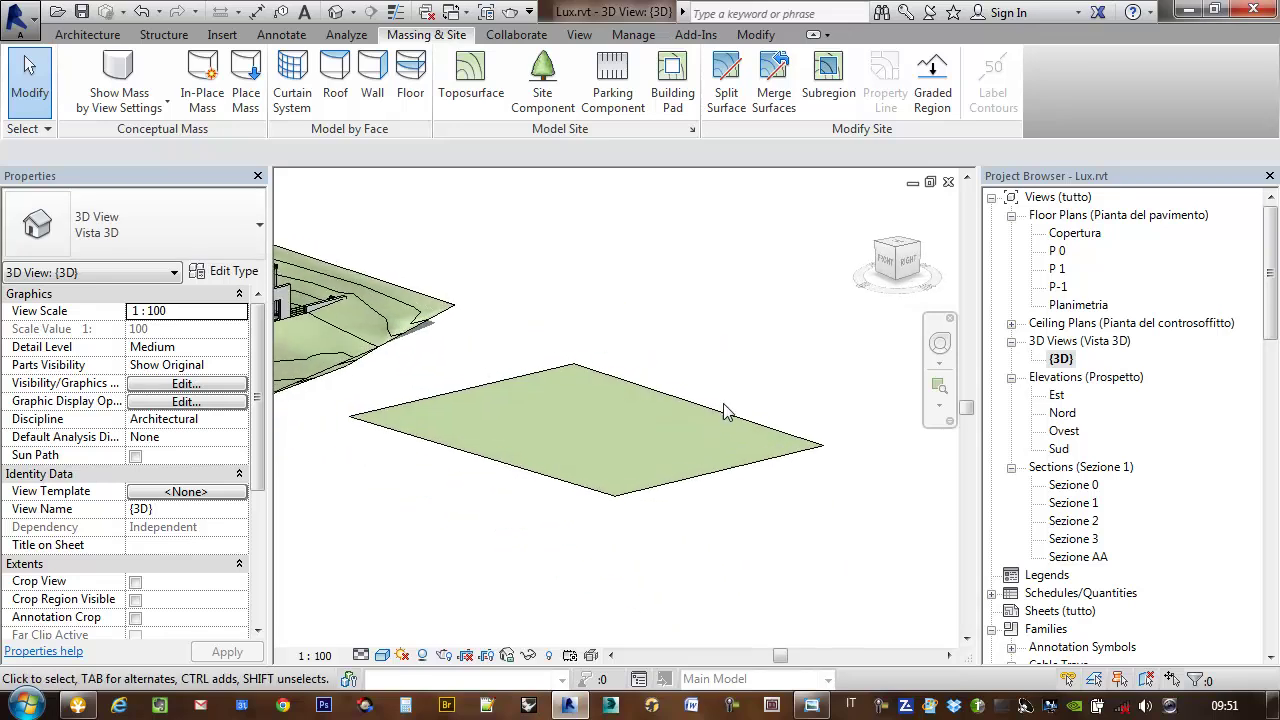
{"action": "left_click", "coordinate": [720, 418]}
{"action": "middle_click_drag", "start_coordinate": [746, 429], "coordinate": [737, 441]}
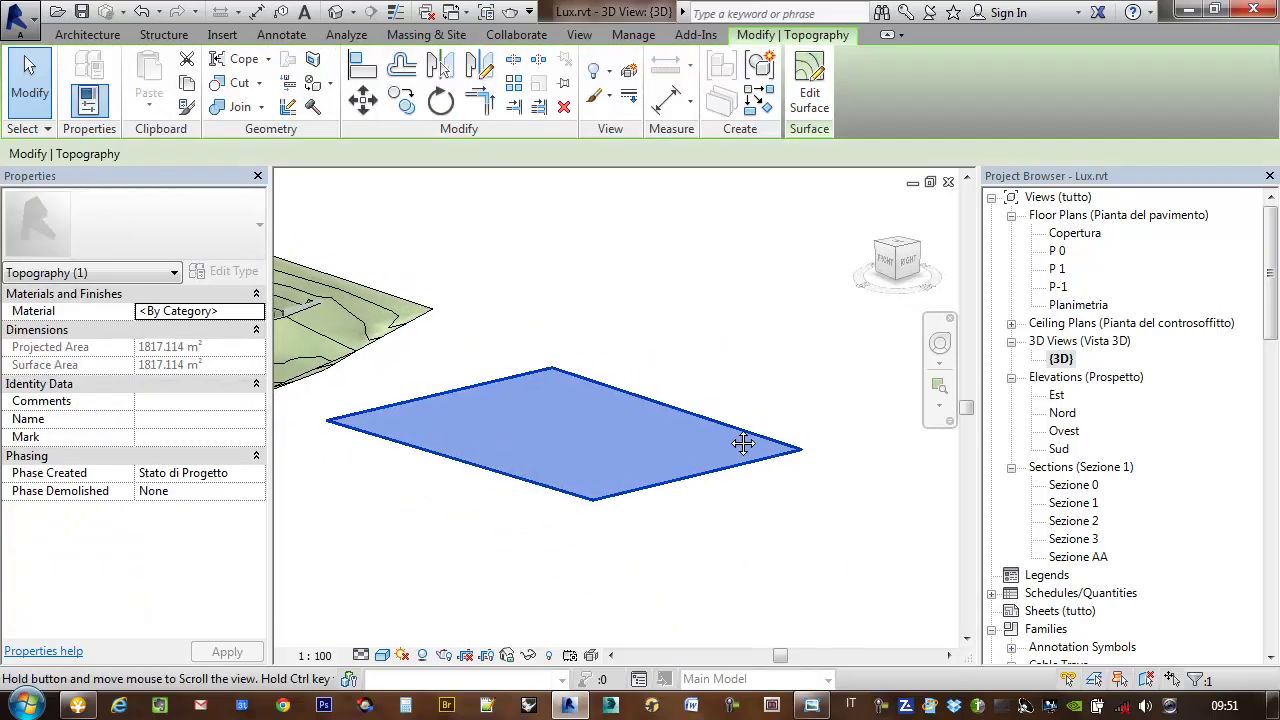
{"action": "left_click", "coordinate": [810, 88]}
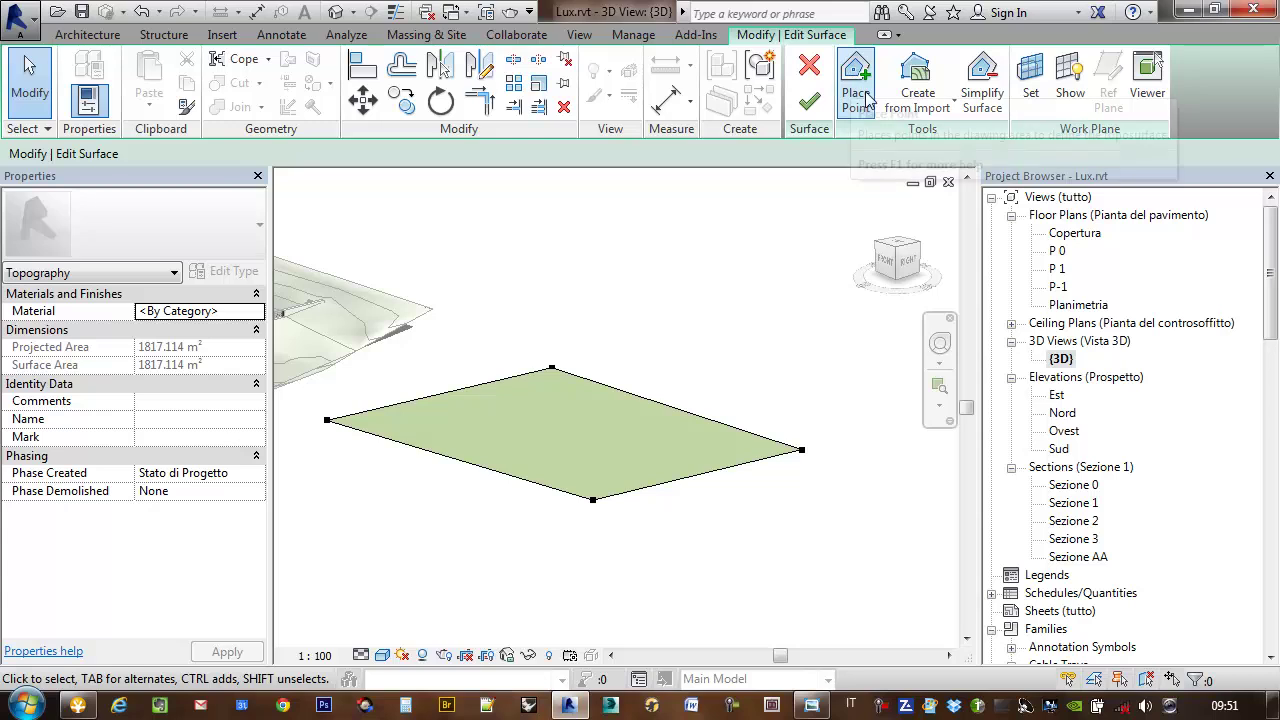
Set the right corner point of the toposurface to elevation 3
{"action": "left_click", "coordinate": [803, 450]}
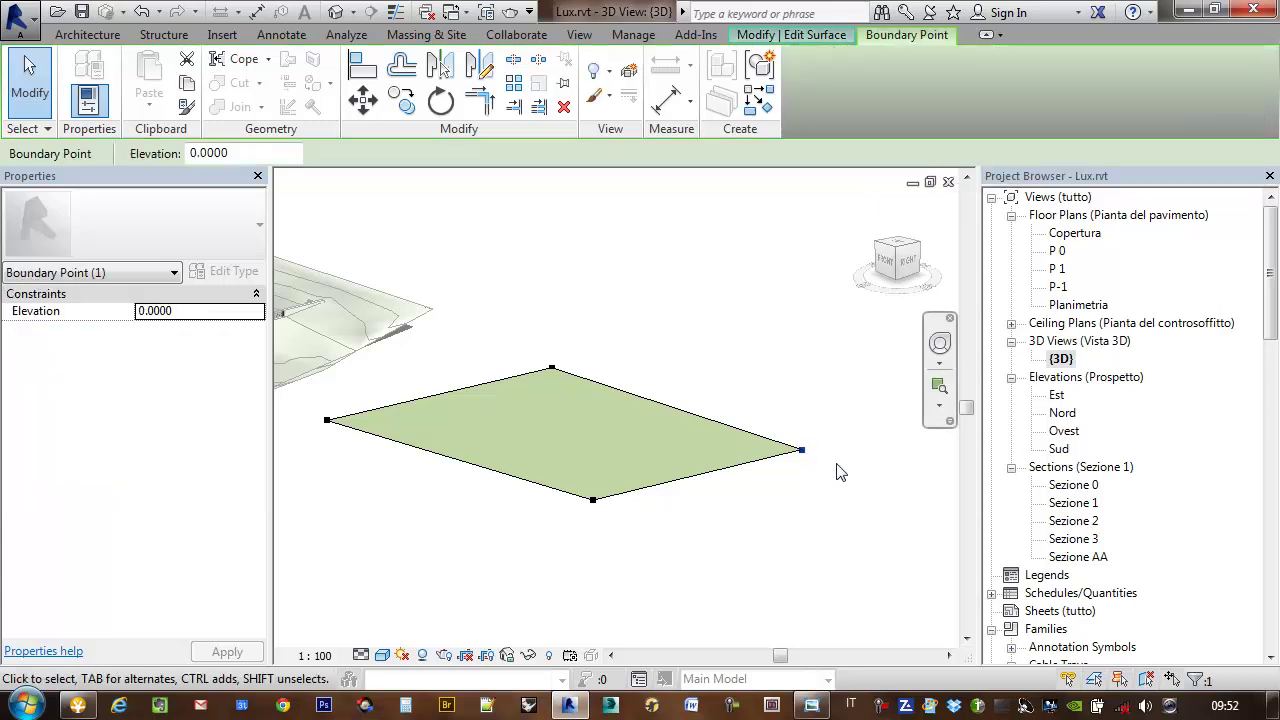
{"action": "left_click", "coordinate": [219, 311]}
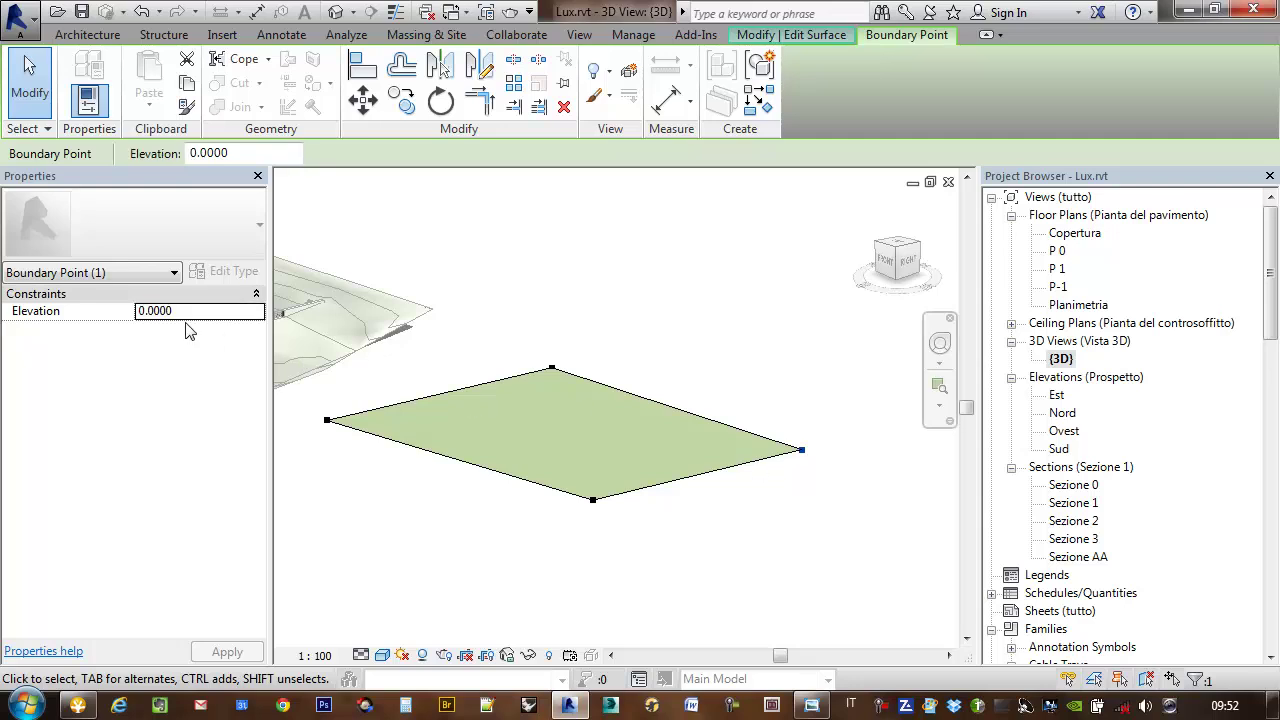
{"action": "left_click", "coordinate": [198, 311]}
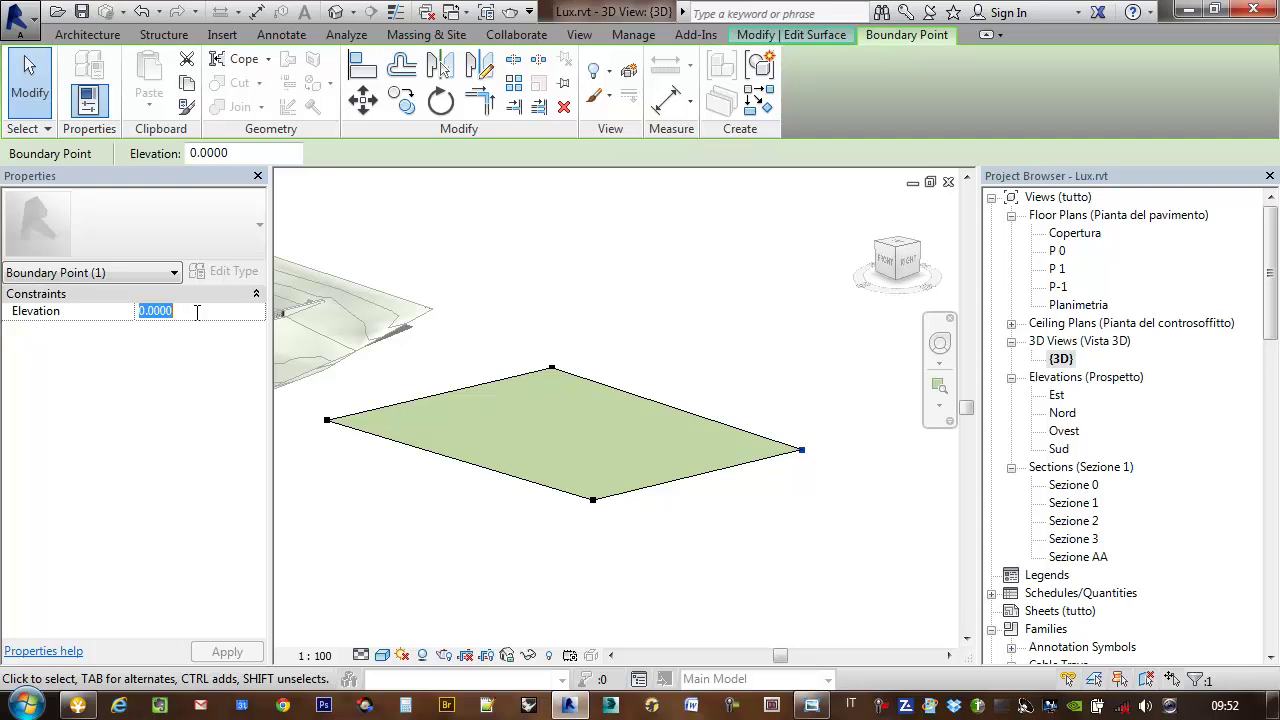
{"action": "type", "text": "3"}
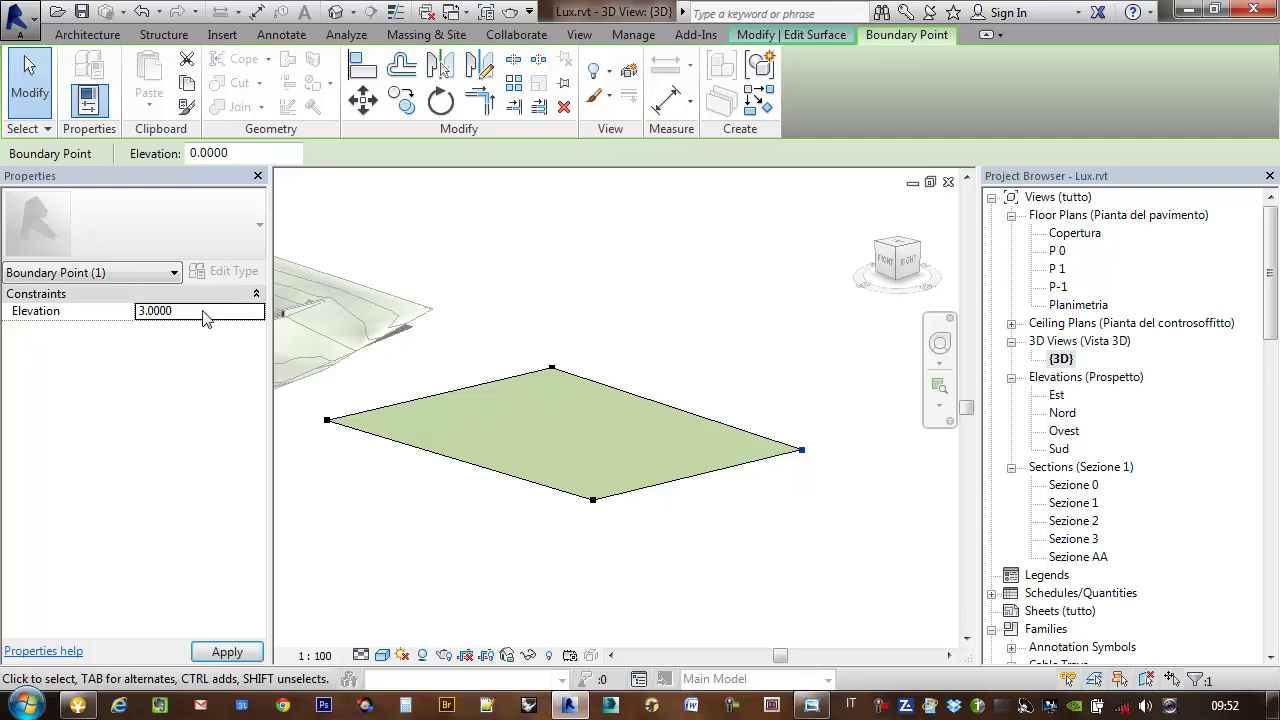
{"action": "left_click", "coordinate": [227, 651]}
Orbit around the tilted surface to inspect the slope, then clear the point selection
{"action": "mouse_move", "coordinate": [430, 510]}
{"action": "middle_mouse_down", "text": "shift"}
{"action": "mouse_move", "coordinate": [500, 543]}
{"action": "mouse_move", "coordinate": [586, 557]}
{"action": "mouse_move", "coordinate": [643, 486]}
{"action": "mouse_move", "coordinate": [826, 372]}
{"action": "mouse_move", "coordinate": [780, 398]}
{"action": "middle_mouse_up", "text": "shift"}
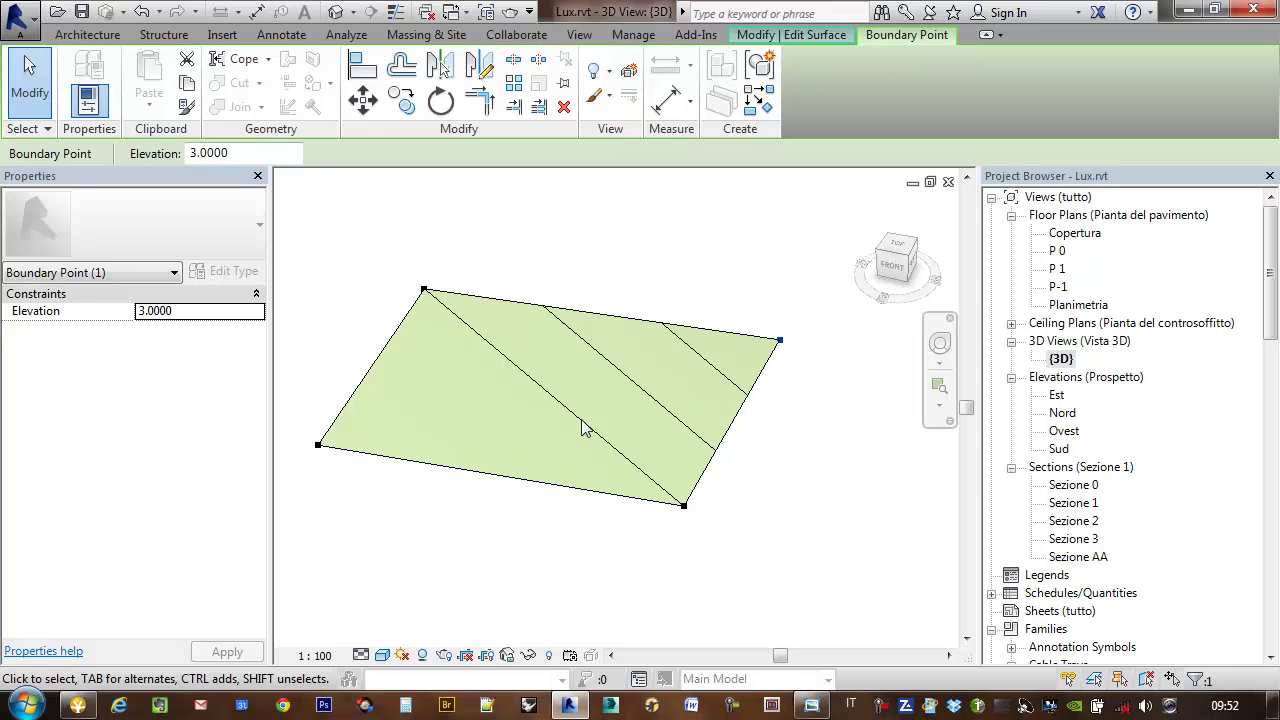
{"action": "mouse_move", "coordinate": [645, 437]}
{"action": "middle_mouse_down"}
{"action": "mouse_move", "coordinate": [720, 420]}
{"action": "mouse_move", "coordinate": [680, 414]}
{"action": "mouse_move", "coordinate": [657, 449]}
{"action": "mouse_move", "coordinate": [648, 375]}
{"action": "mouse_move", "coordinate": [750, 345]}
{"action": "middle_mouse_up"}
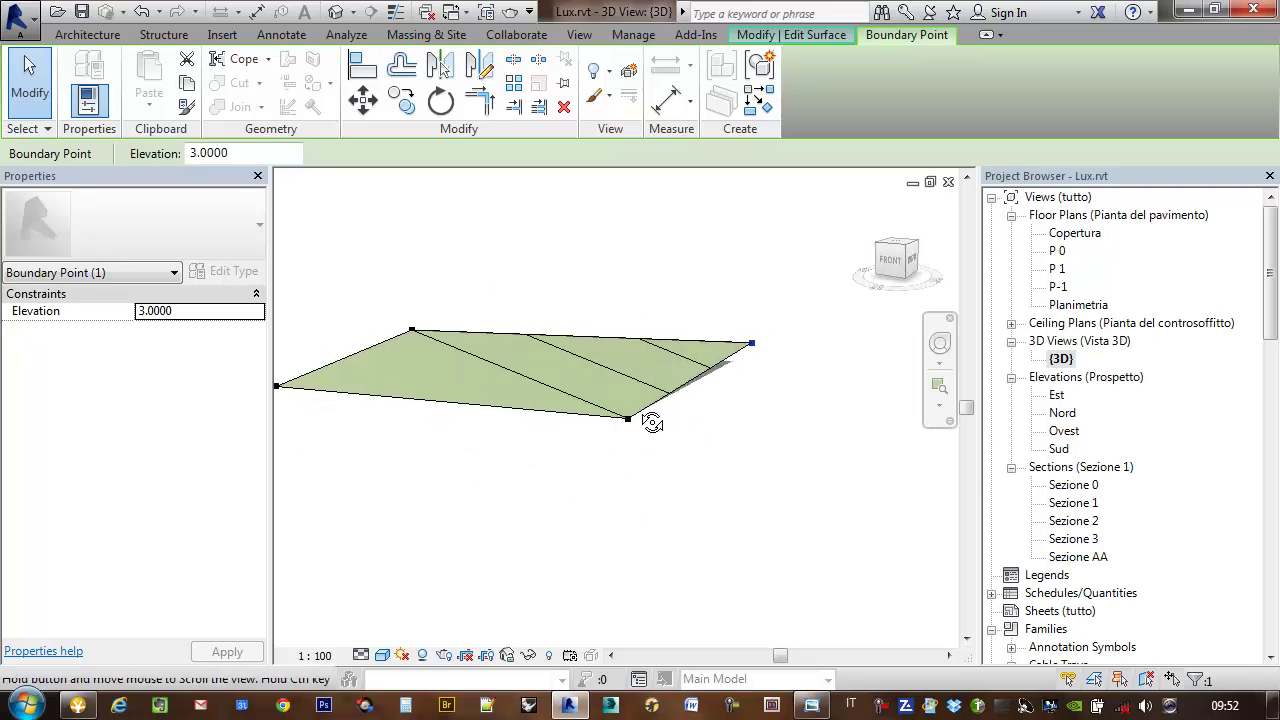
{"action": "middle_click_drag", "start_coordinate": [635, 396], "coordinate": [648, 475], "text": "shift"}
{"action": "mouse_move", "coordinate": [640, 426]}
{"action": "middle_mouse_down", "text": "shift"}
{"action": "mouse_move", "coordinate": [657, 434]}
{"action": "mouse_move", "coordinate": [617, 457]}
{"action": "middle_mouse_up", "text": "shift"}
{"action": "middle_click_drag", "start_coordinate": [531, 436], "coordinate": [580, 441]}
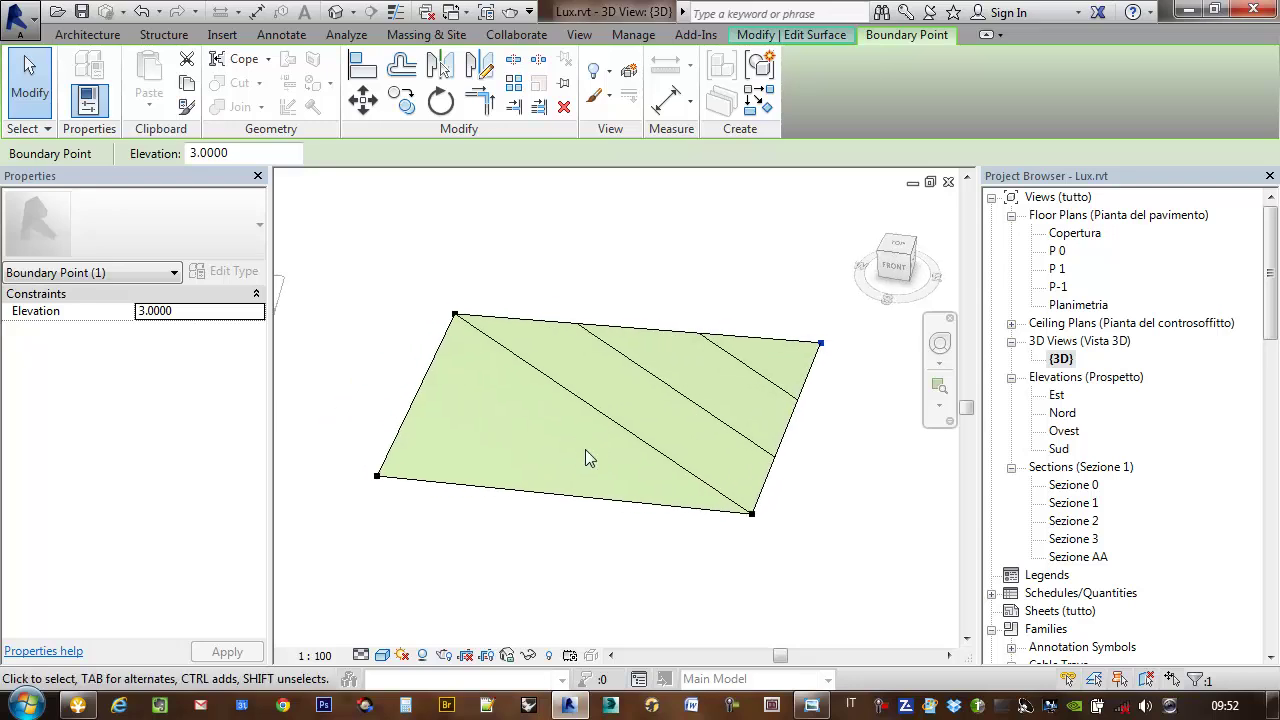
{"action": "mouse_move", "coordinate": [709, 477]}
{"action": "middle_mouse_down"}
{"action": "mouse_move", "coordinate": [689, 486]}
{"action": "mouse_move", "coordinate": [752, 514]}
{"action": "mouse_move", "coordinate": [772, 486]}
{"action": "mouse_move", "coordinate": [732, 448]}
{"action": "middle_mouse_up"}
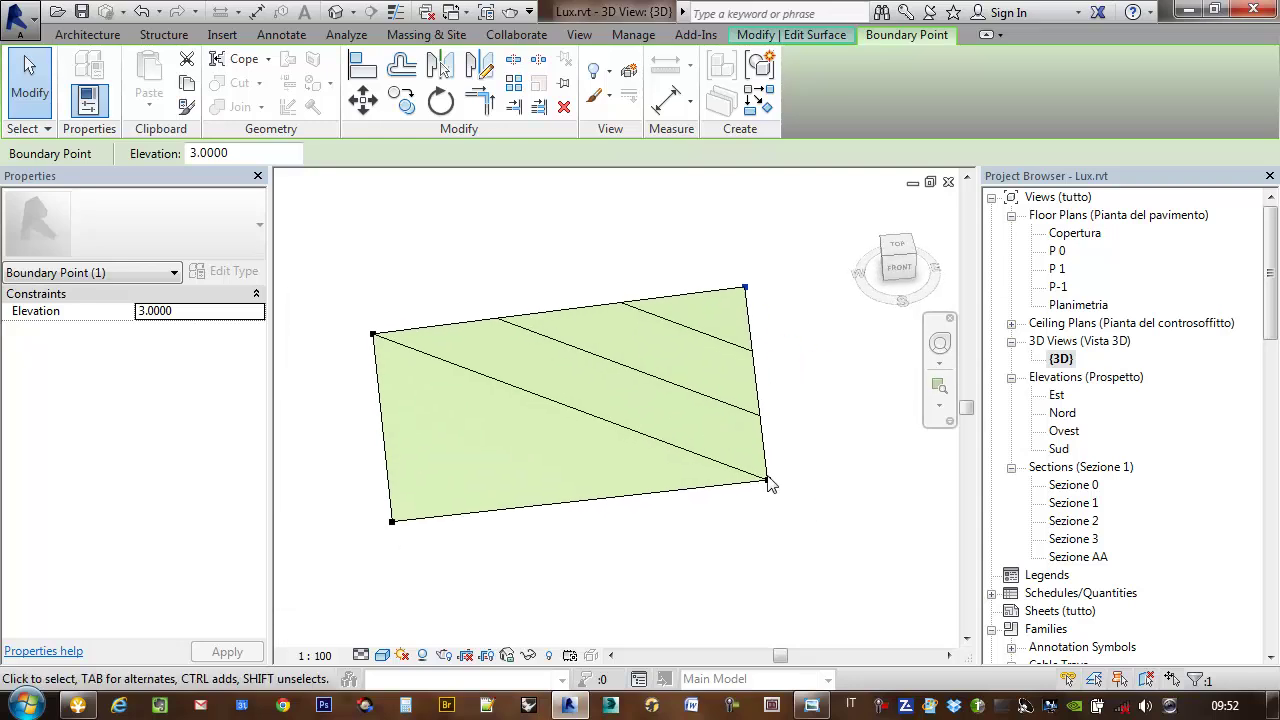
{"action": "type", "text": "0"}
{"action": "key", "text": "Return"}
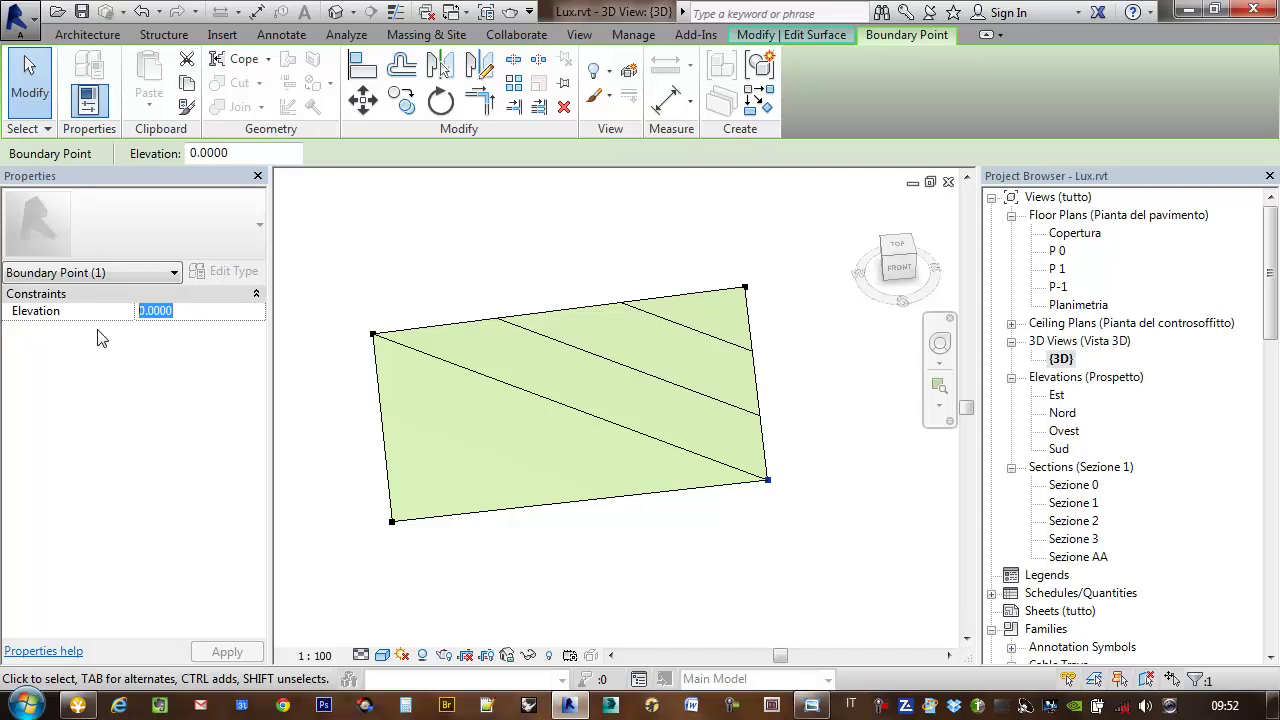
{"action": "left_click", "coordinate": [323, 437]}
{"action": "middle_click_drag", "start_coordinate": [451, 358], "coordinate": [433, 385]}
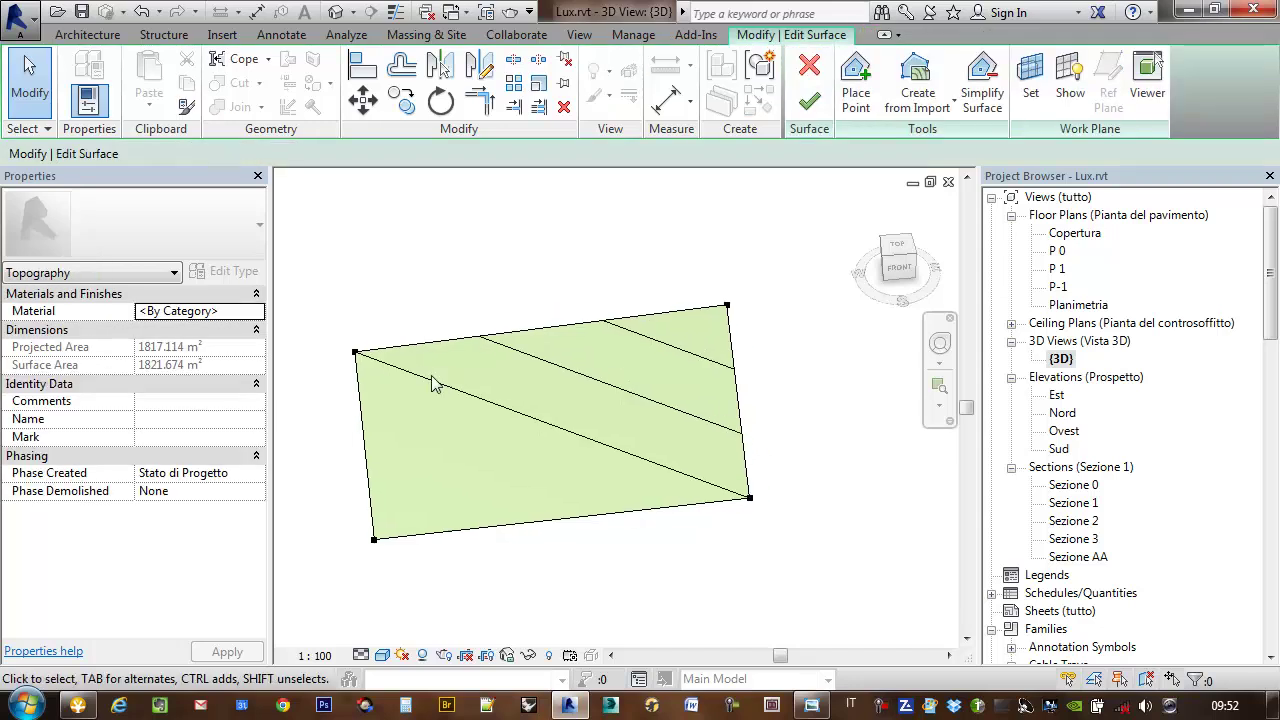
Lower the lower-right corner point to elevation -3, then switch to Place Point
{"action": "left_click", "coordinate": [748, 497]}
{"action": "left_click", "coordinate": [185, 313]}
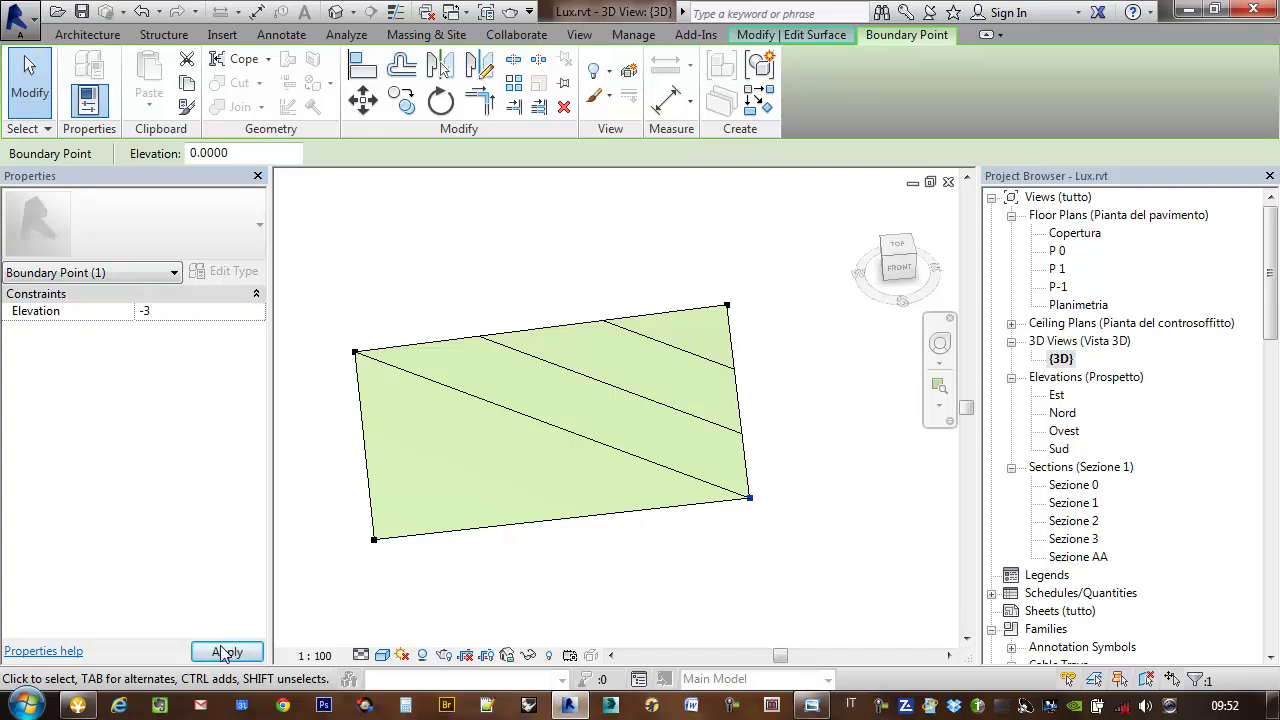
{"action": "left_click", "coordinate": [216, 645]}
{"action": "mouse_move", "coordinate": [391, 534]}
{"action": "middle_mouse_down", "text": "shift"}
{"action": "mouse_move", "coordinate": [680, 477]}
{"action": "mouse_move", "coordinate": [651, 503]}
{"action": "middle_mouse_up", "text": "shift"}
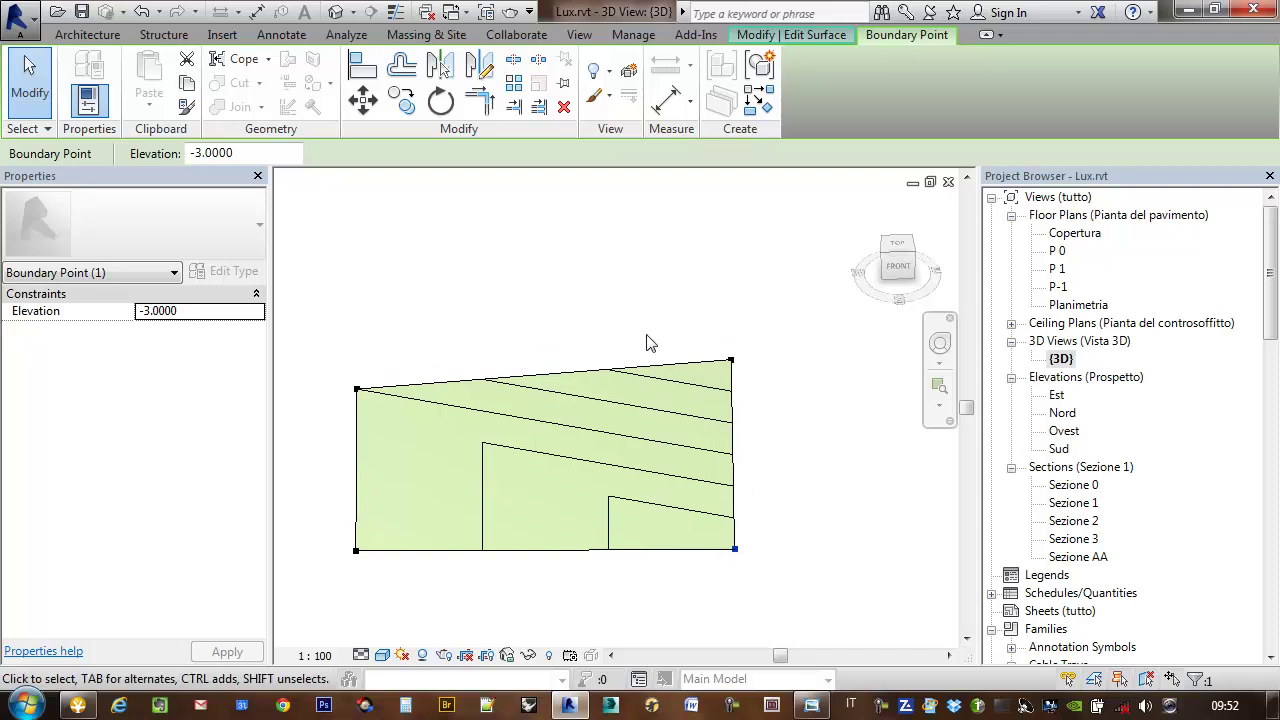
{"action": "middle_click_drag", "start_coordinate": [474, 354], "coordinate": [514, 352]}
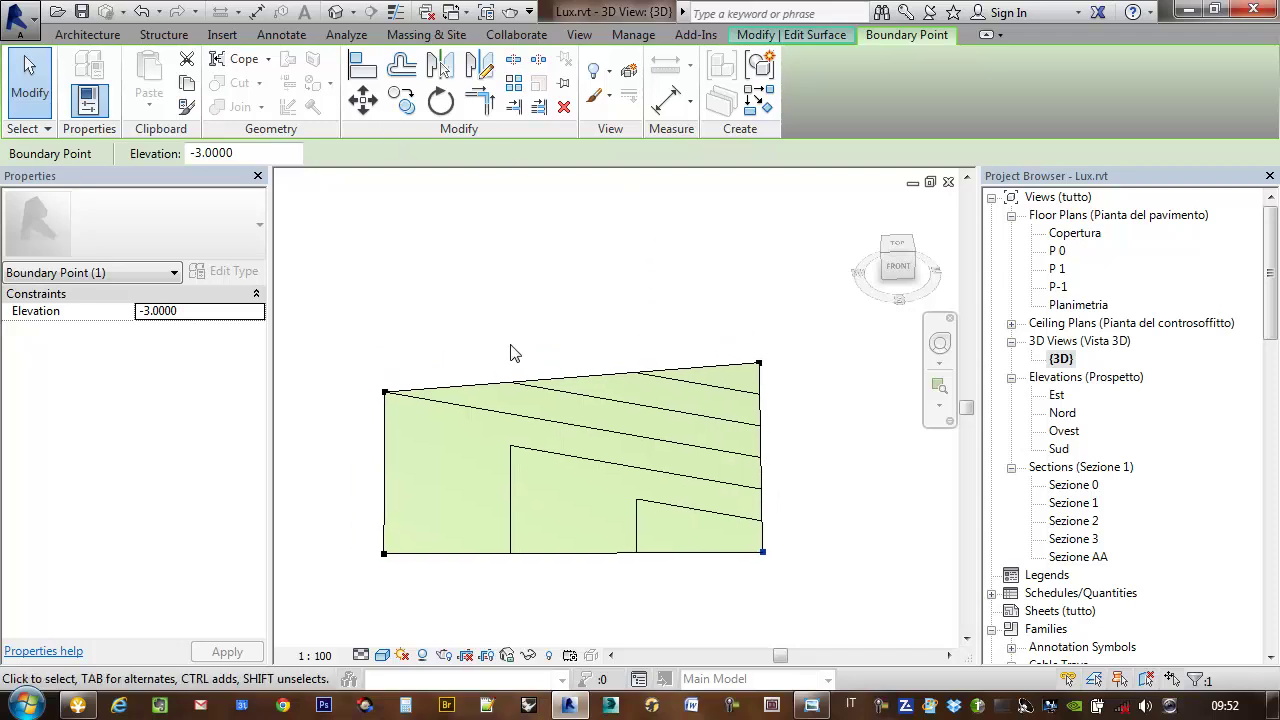
{"action": "left_click", "coordinate": [786, 36]}
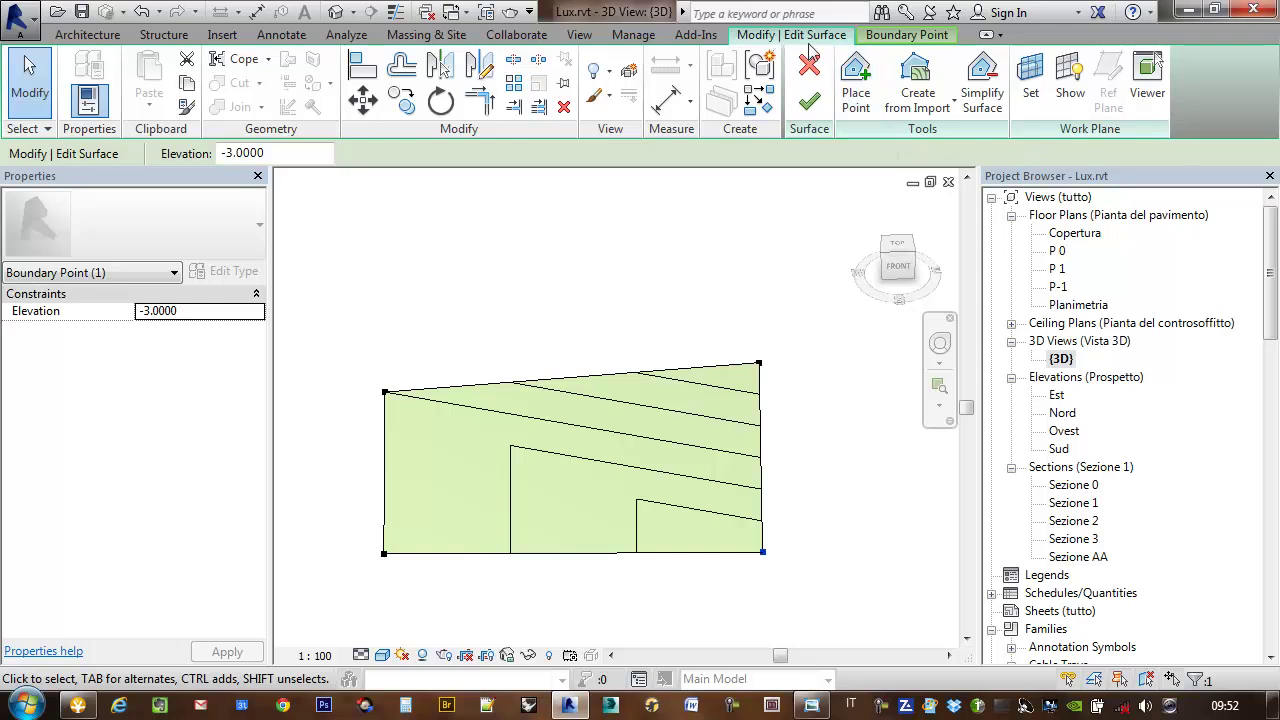
{"action": "left_click", "coordinate": [848, 88]}
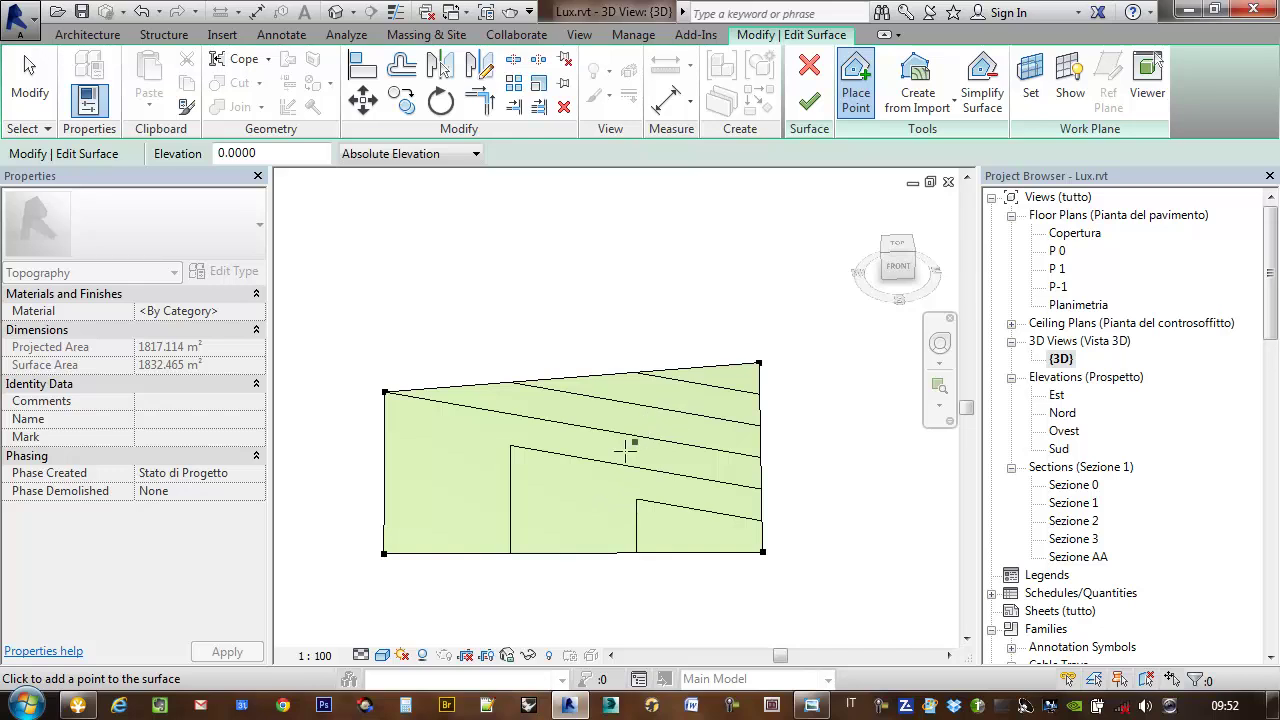
Place three interior points at elevation 1 across the surface
{"action": "left_click", "coordinate": [266, 155]}
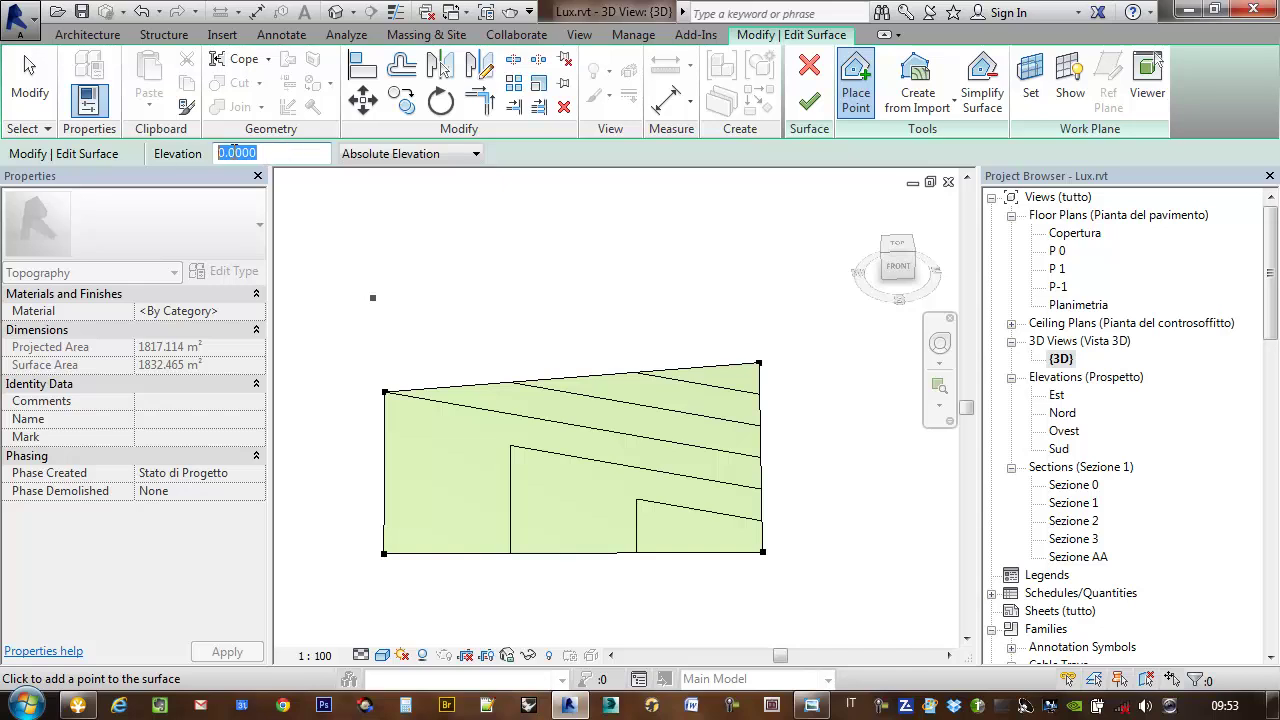
{"action": "type", "text": "1"}
{"action": "left_click", "coordinate": [547, 424]}
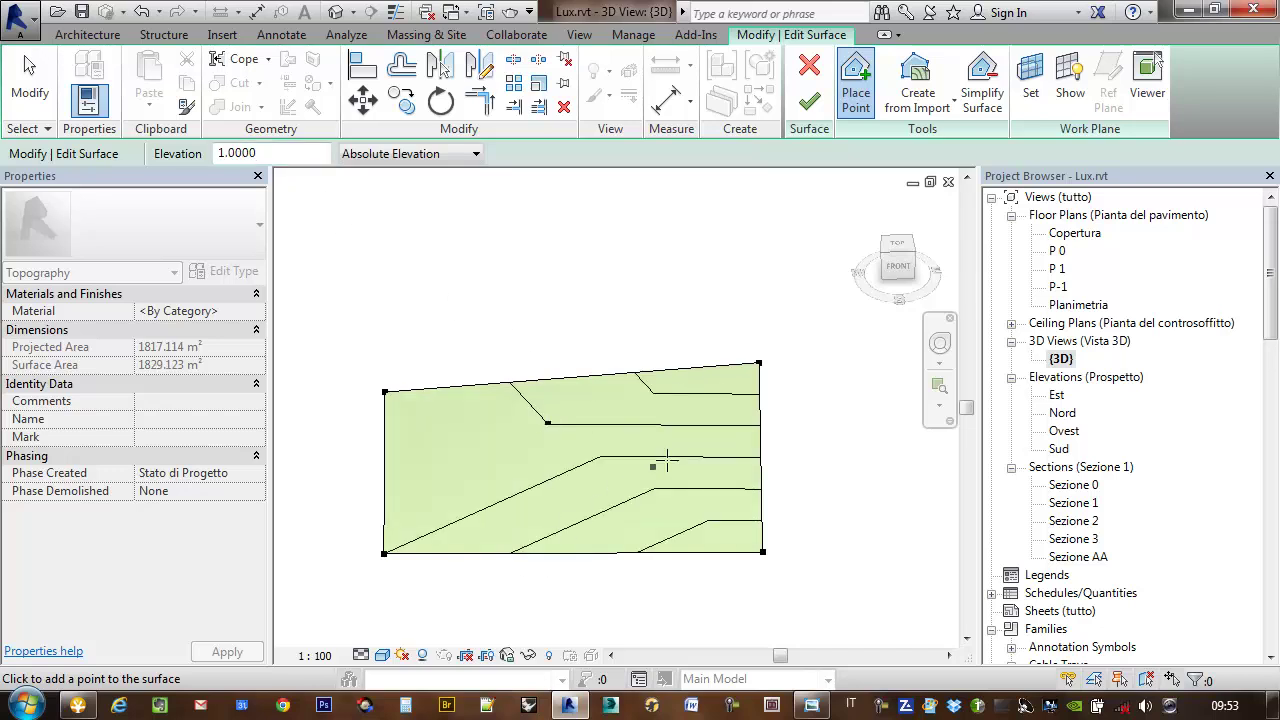
{"action": "left_click", "coordinate": [694, 440]}
{"action": "left_click", "coordinate": [718, 479]}
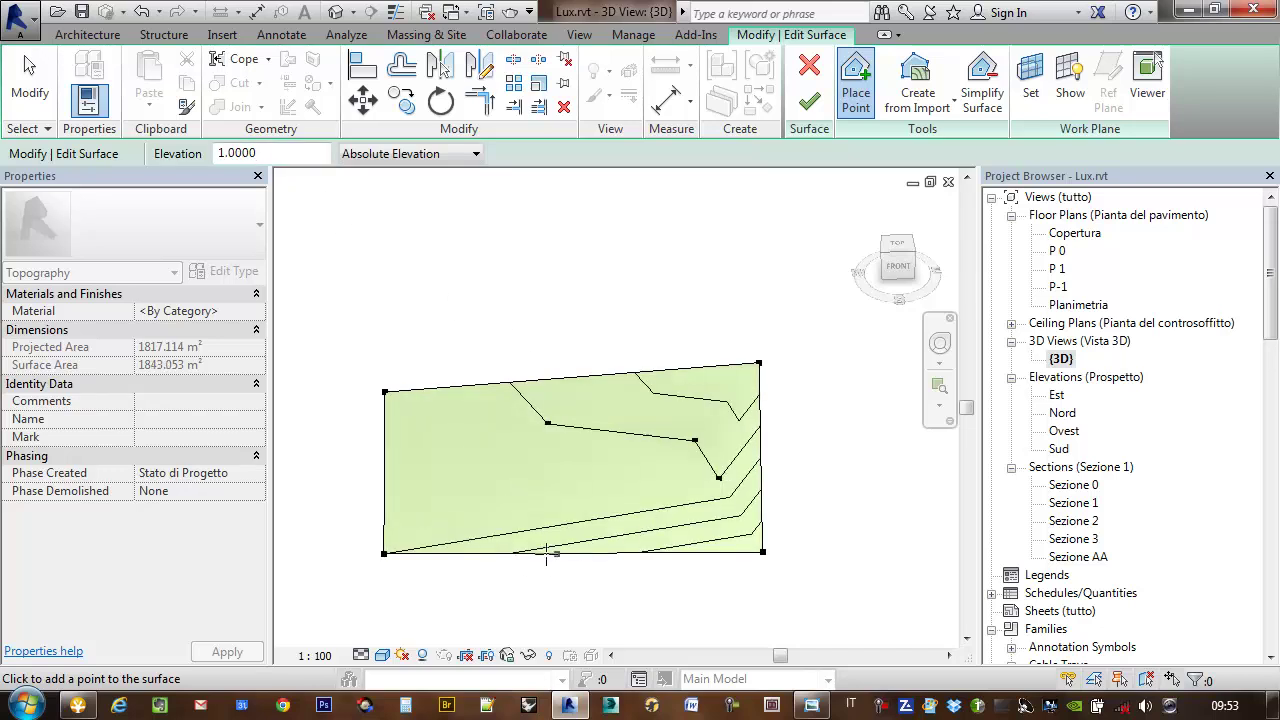
Add three points at elevation -2 along the bottom edge and check the slope
{"action": "left_click_drag", "start_coordinate": [257, 153], "coordinate": [152, 145]}
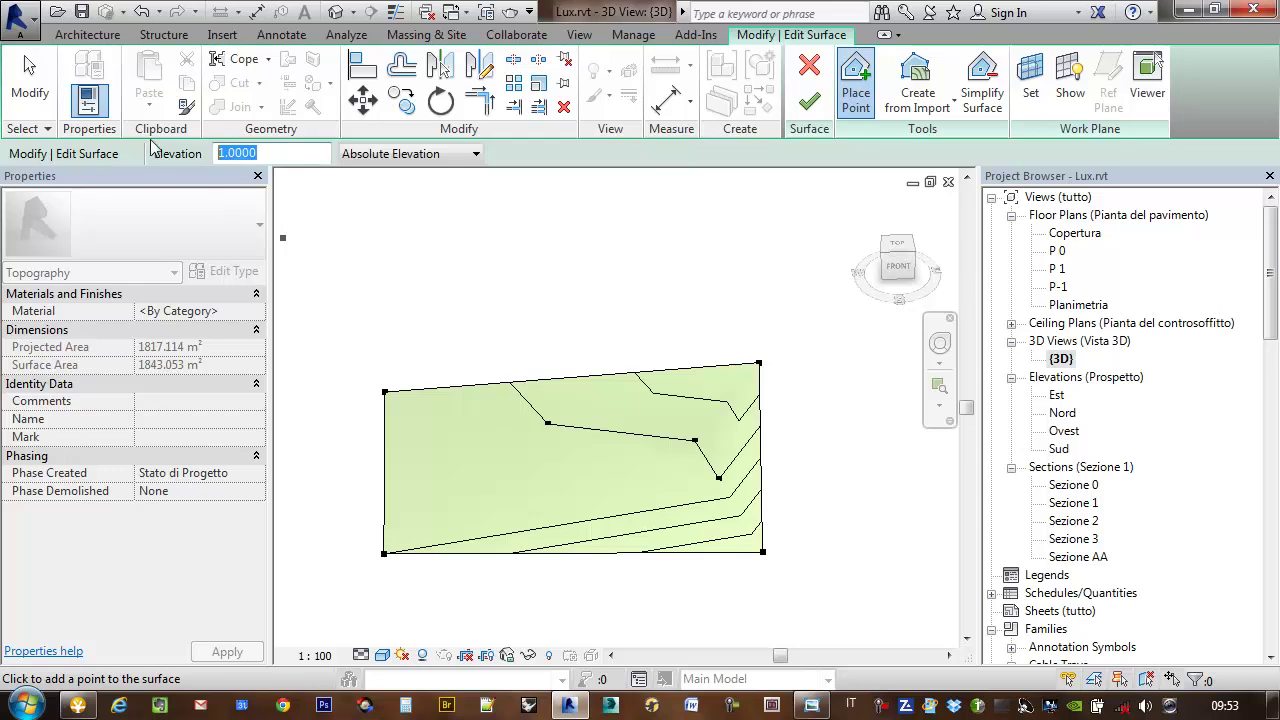
{"action": "type", "text": "-"}
{"action": "left_click", "coordinate": [418, 462]}
{"action": "left_click", "coordinate": [514, 499]}
{"action": "left_click", "coordinate": [626, 525]}
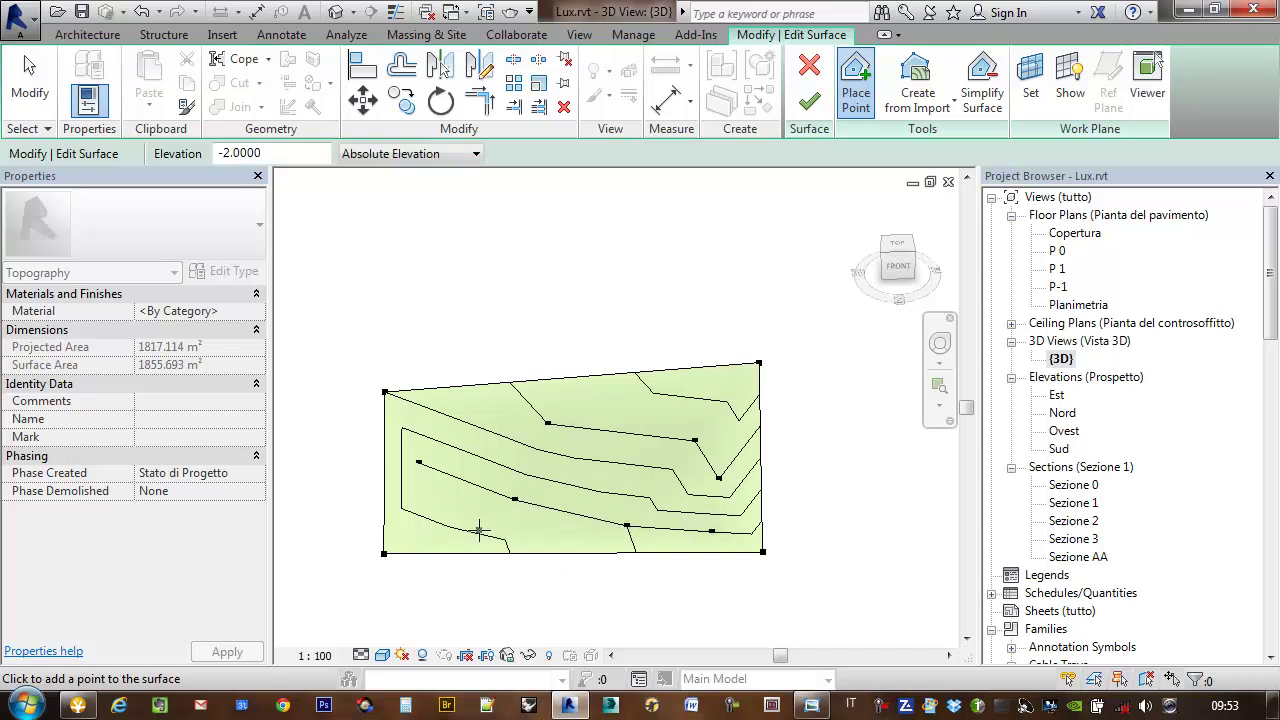
{"action": "key", "text": "Escape"}
{"action": "mouse_move", "coordinate": [543, 542]}
{"action": "middle_mouse_down", "text": "shift"}
{"action": "mouse_move", "coordinate": [762, 374]}
{"action": "mouse_move", "coordinate": [649, 451]}
{"action": "mouse_move", "coordinate": [657, 614]}
{"action": "mouse_move", "coordinate": [477, 446]}
{"action": "mouse_move", "coordinate": [490, 475]}
{"action": "middle_mouse_up", "text": "shift"}
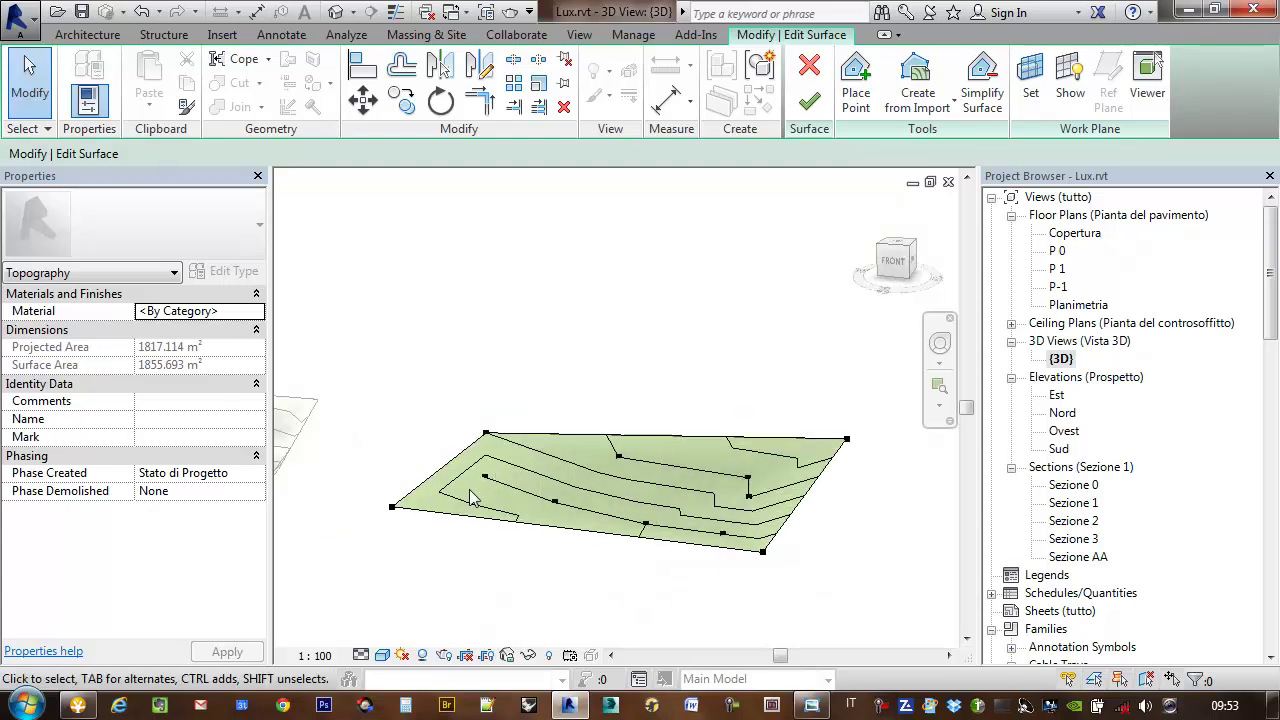
Inspect the sloped toposurface from several angles, then finish the surface edit
{"action": "scroll", "coordinate": [430, 501], "scroll_direction": "up", "scroll_amount": 2}
{"action": "mouse_move", "coordinate": [708, 523]}
{"action": "middle_mouse_down", "text": "shift"}
{"action": "mouse_move", "coordinate": [629, 437]}
{"action": "mouse_move", "coordinate": [703, 566]}
{"action": "mouse_move", "coordinate": [453, 444]}
{"action": "middle_mouse_up", "text": "shift"}
{"action": "mouse_move", "coordinate": [649, 531]}
{"action": "middle_mouse_down", "text": "shift"}
{"action": "mouse_move", "coordinate": [686, 449]}
{"action": "mouse_move", "coordinate": [871, 569]}
{"action": "mouse_move", "coordinate": [860, 572]}
{"action": "middle_mouse_up", "text": "shift"}
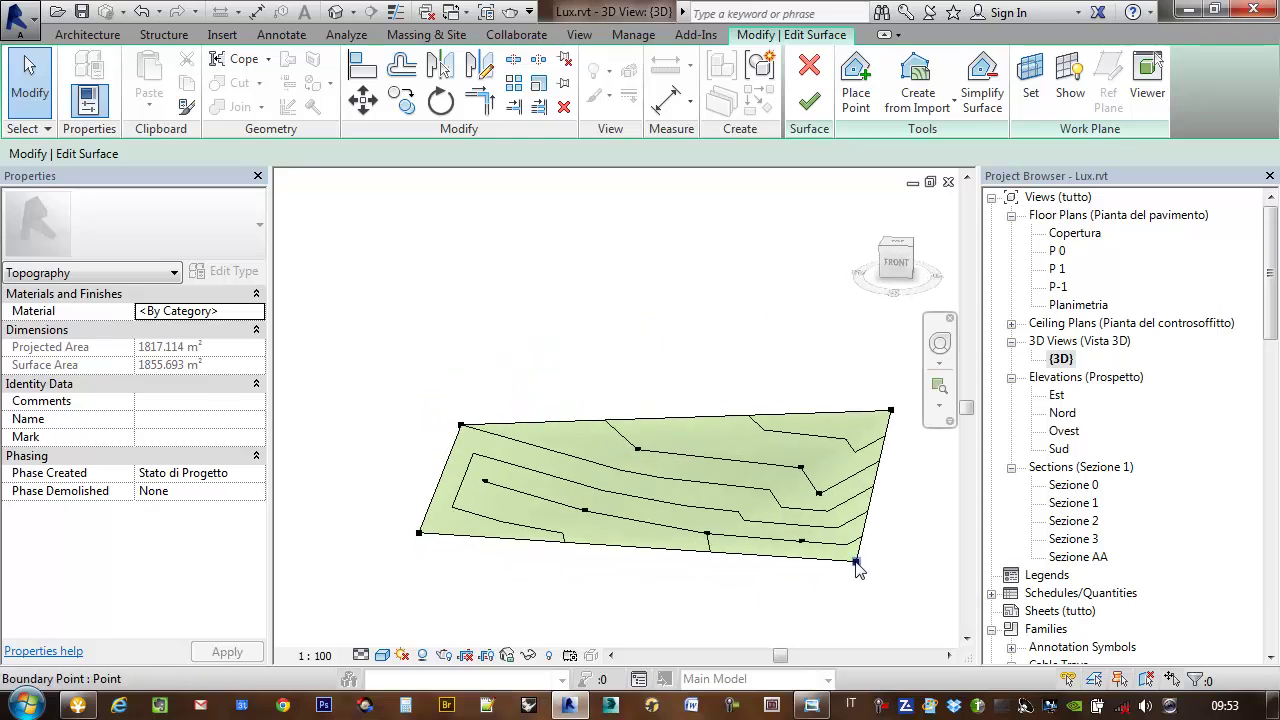
{"action": "mouse_move", "coordinate": [799, 603]}
{"action": "middle_mouse_down"}
{"action": "mouse_move", "coordinate": [743, 591]}
{"action": "mouse_move", "coordinate": [678, 541]}
{"action": "mouse_move", "coordinate": [837, 460]}
{"action": "middle_mouse_up"}
{"action": "scroll", "coordinate": [797, 417], "scroll_direction": "down", "scroll_amount": 2}
{"action": "middle_click_drag", "start_coordinate": [797, 417], "coordinate": [763, 431]}
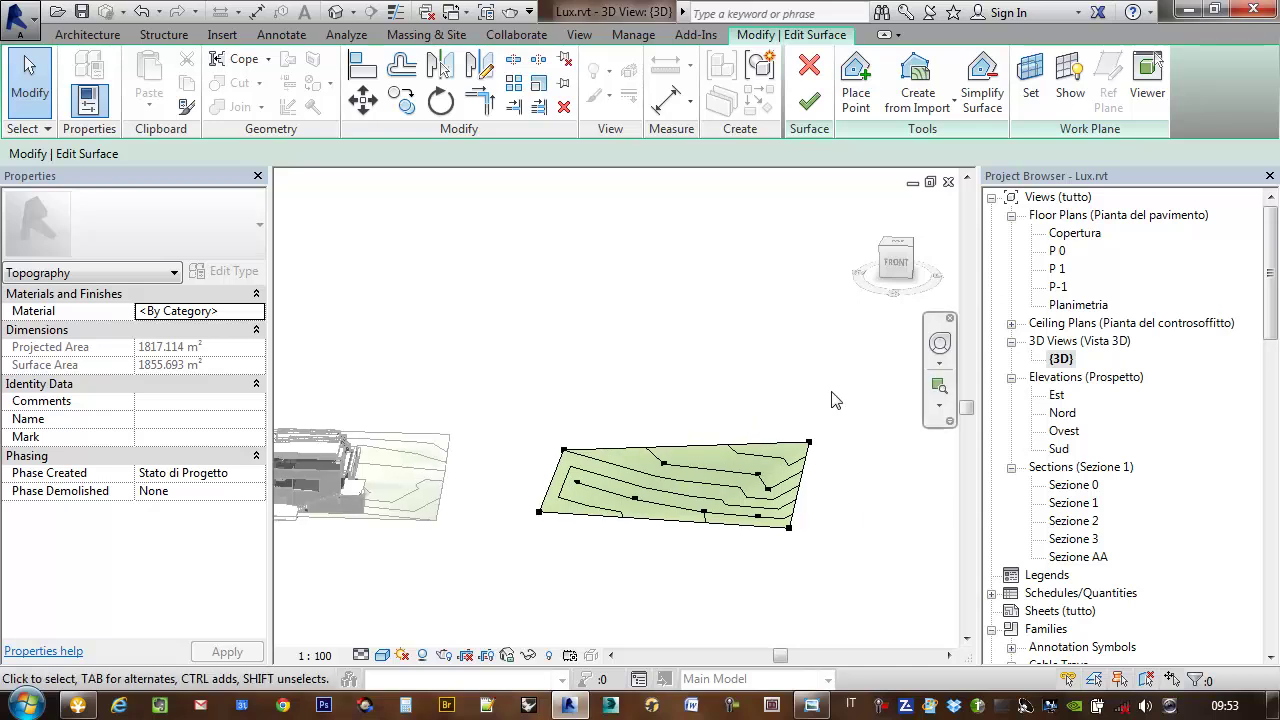
{"action": "left_click_drag", "start_coordinate": [840, 408], "coordinate": [462, 606]}
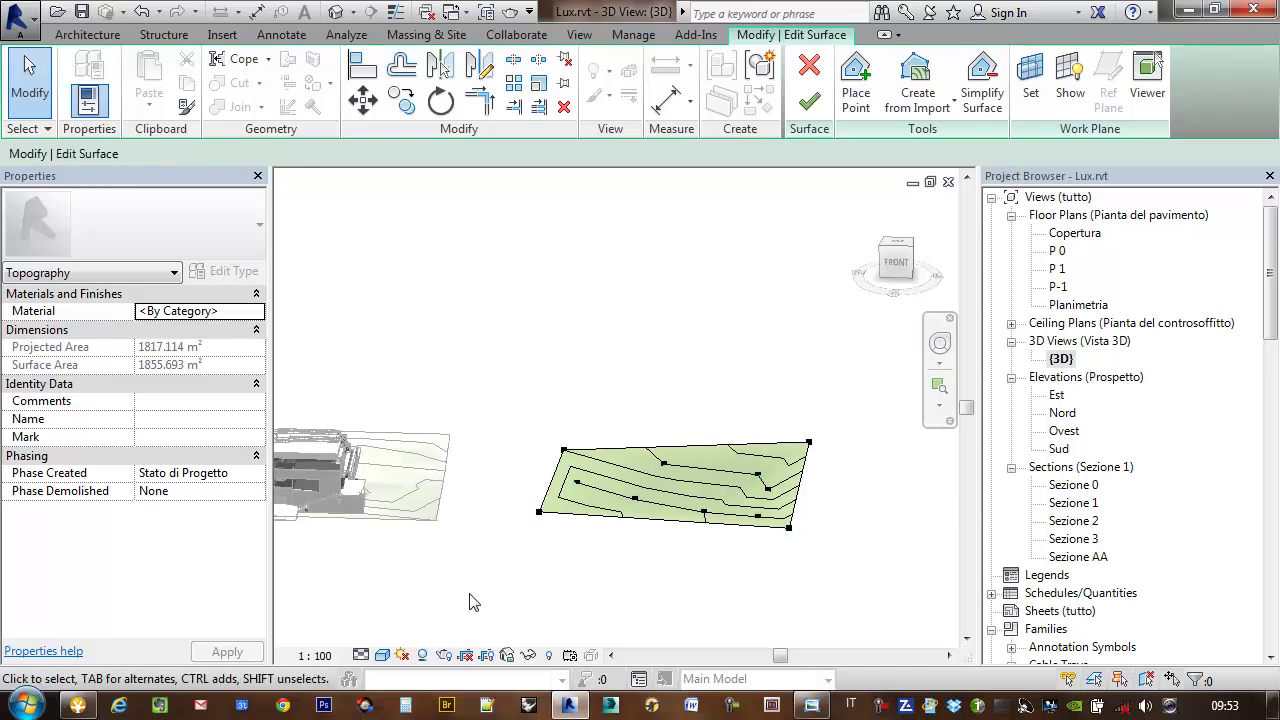
{"action": "middle_click_drag", "start_coordinate": [641, 497], "coordinate": [643, 466]}
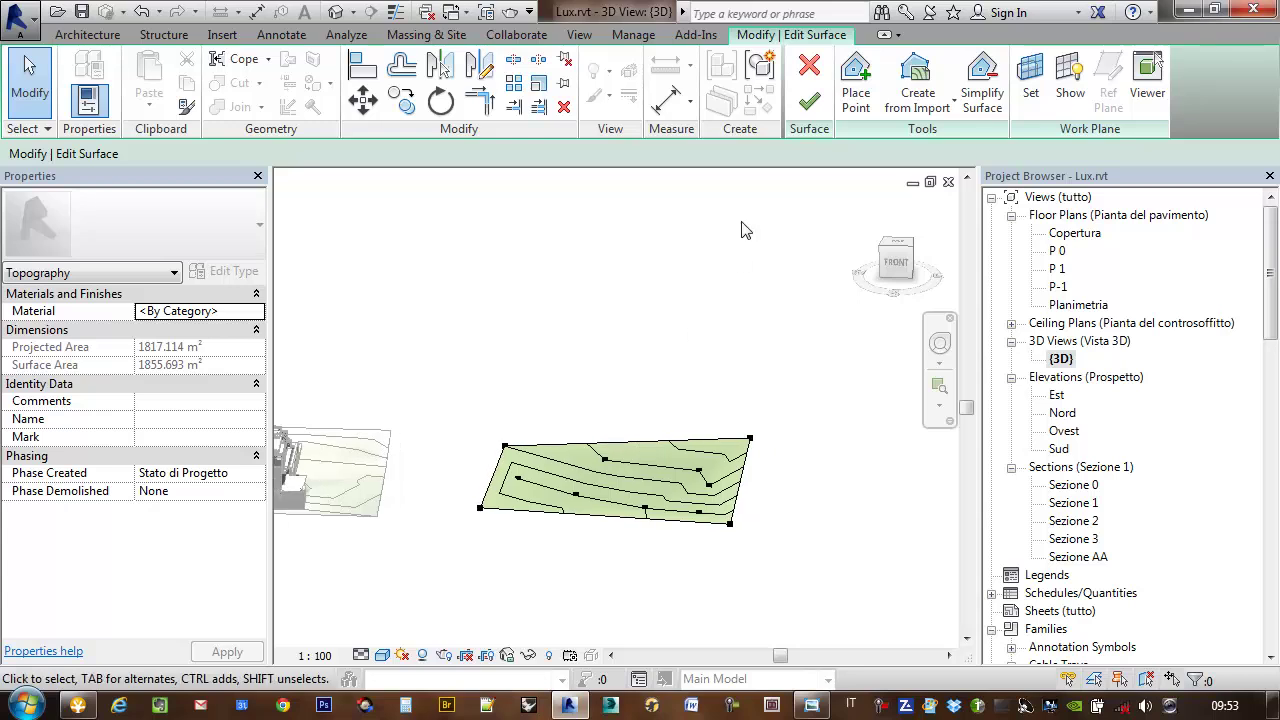
{"action": "middle_click_drag", "start_coordinate": [720, 246], "coordinate": [806, 258]}
{"action": "middle_click_drag", "start_coordinate": [651, 314], "coordinate": [705, 175]}
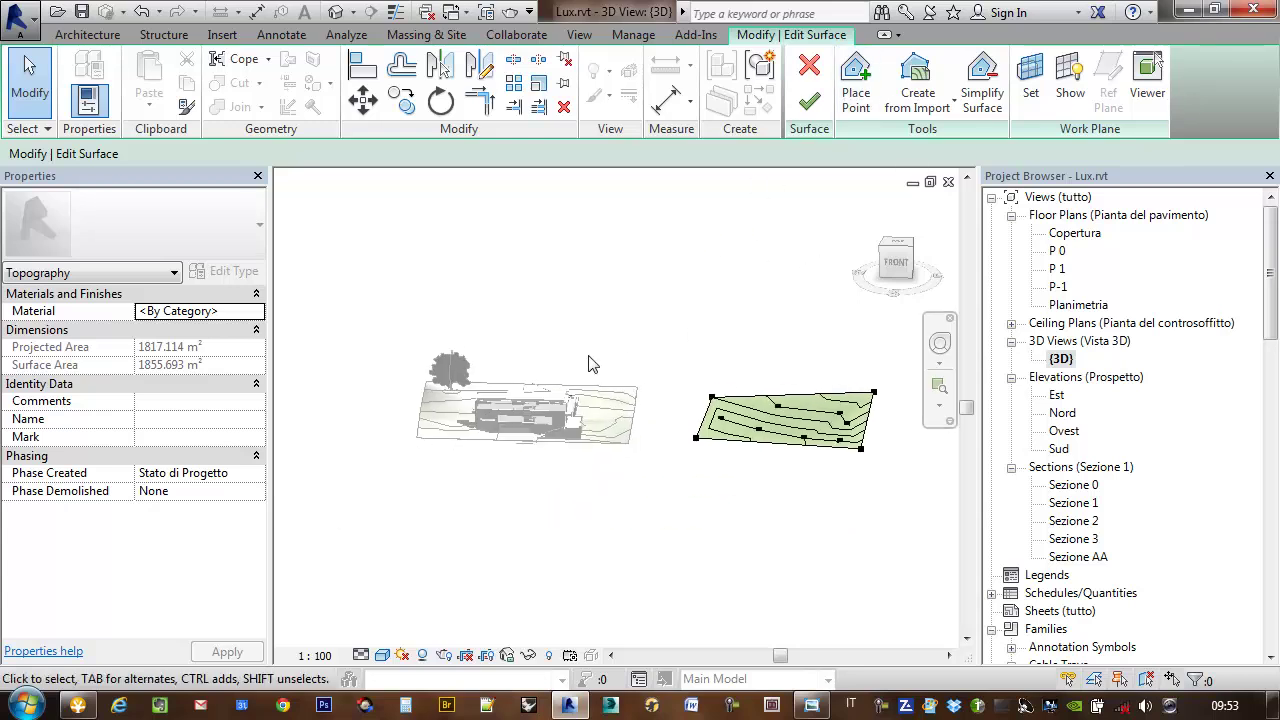
{"action": "left_click", "coordinate": [809, 100]}
Select the finished 1855.693 m² toposurface, frame it at the house, and bring up the reference photos
{"action": "mouse_move", "coordinate": [492, 455]}
{"action": "middle_mouse_down"}
{"action": "mouse_move", "coordinate": [714, 448]}
{"action": "mouse_move", "coordinate": [720, 489]}
{"action": "middle_mouse_up"}
{"action": "left_click", "coordinate": [728, 432]}
{"action": "middle_click_drag", "start_coordinate": [502, 419], "coordinate": [512, 459]}
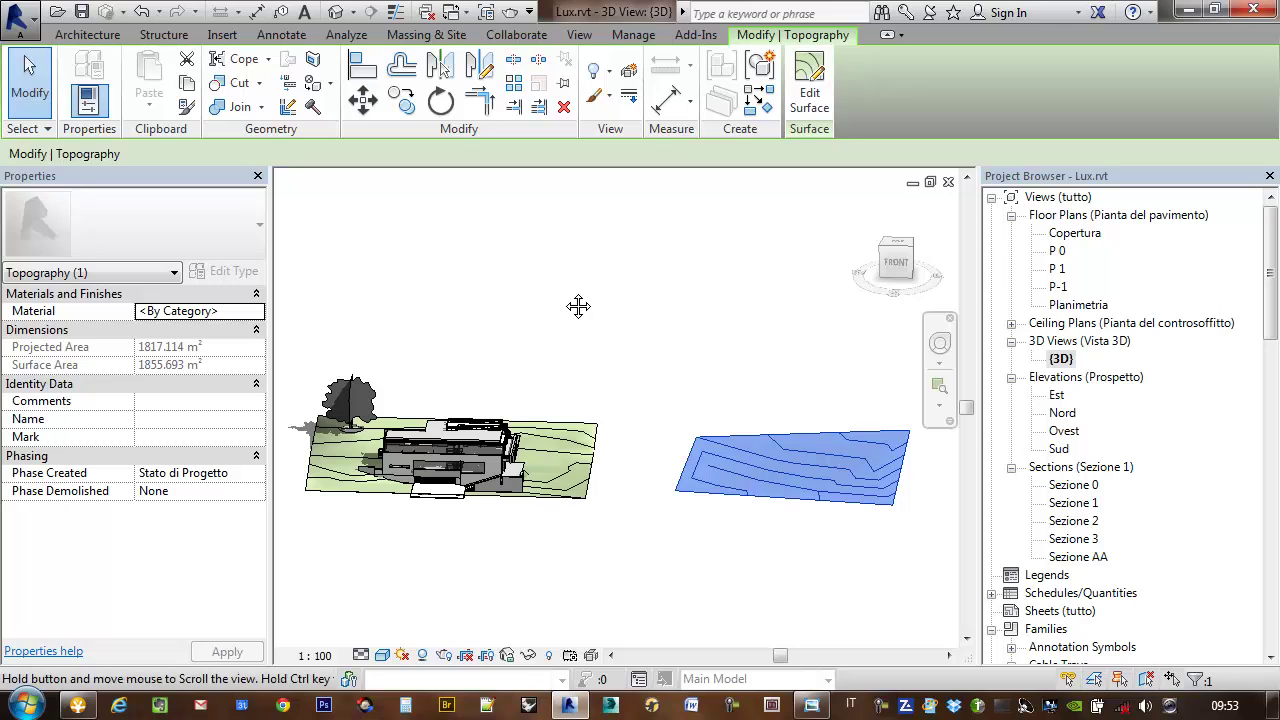
{"action": "scroll", "coordinate": [747, 458], "scroll_direction": "up", "scroll_amount": 5}
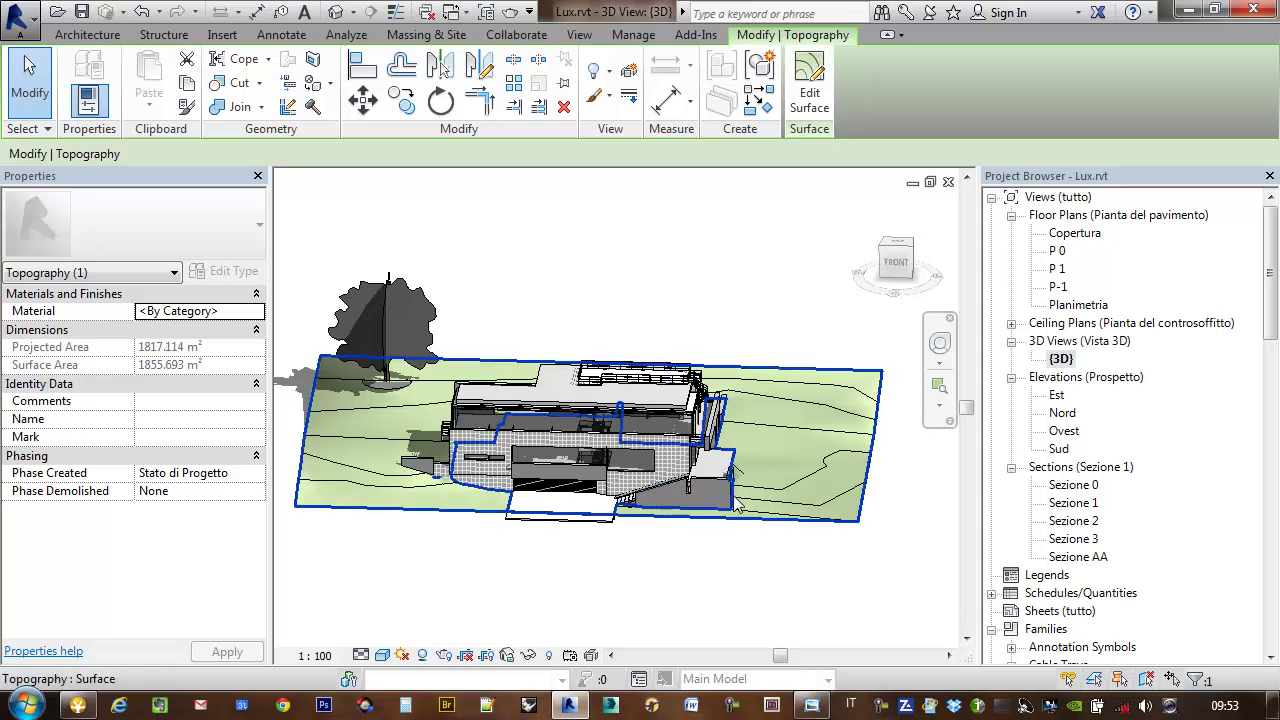
{"action": "middle_click_drag", "start_coordinate": [683, 523], "coordinate": [670, 516]}
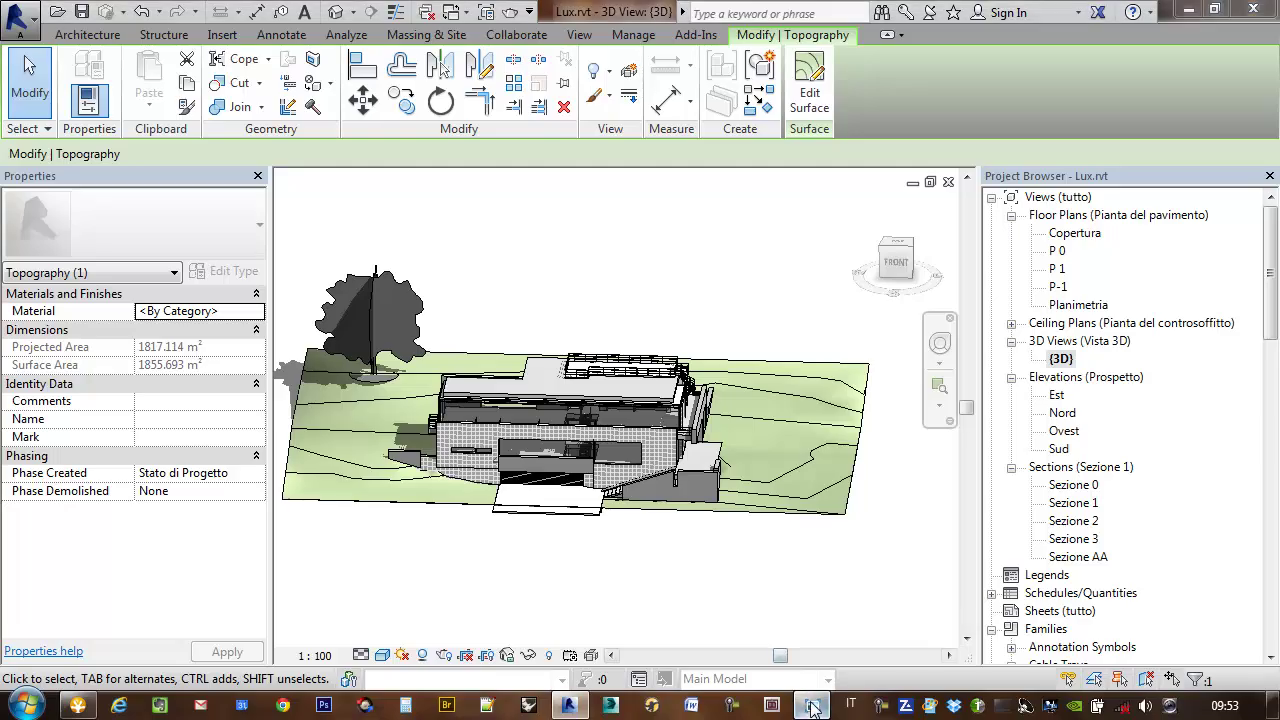
{"action": "left_click", "coordinate": [811, 705]}
Page through the house's reference photos and return to the site plan image
{"action": "left_click", "coordinate": [688, 674]}
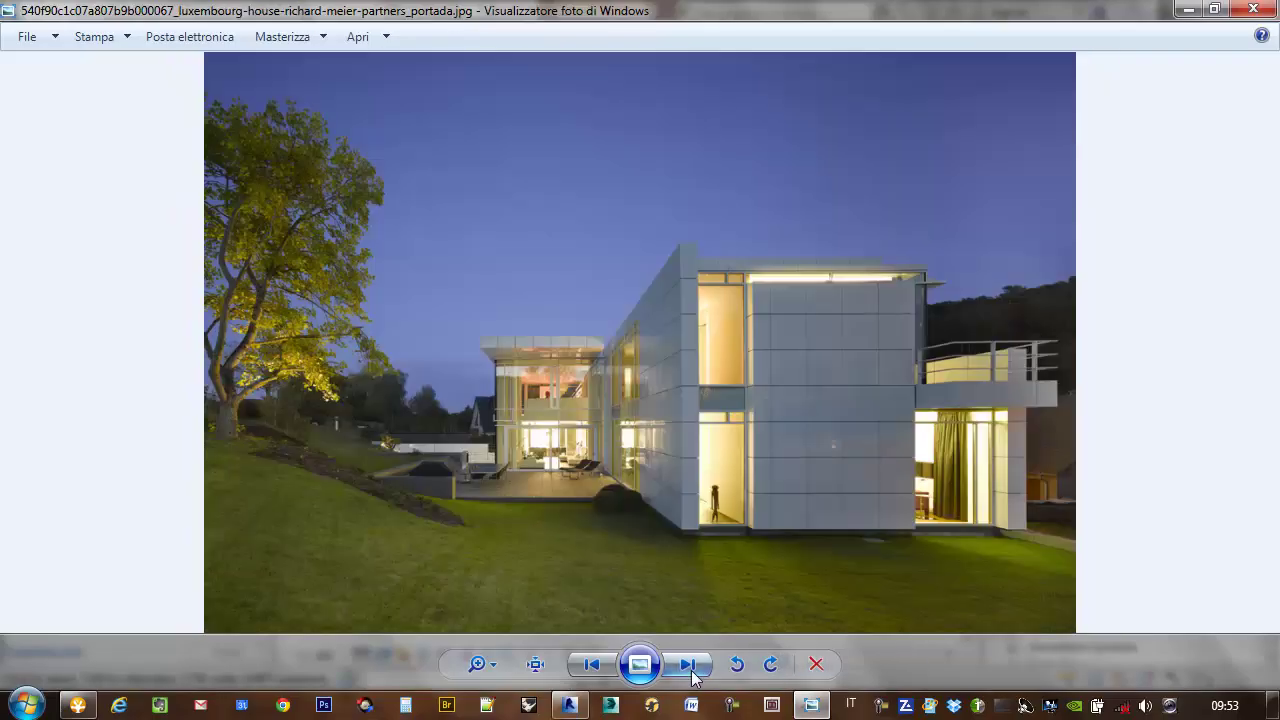
{"action": "left_click", "coordinate": [688, 674]}
{"action": "left_click", "coordinate": [688, 674]}
{"action": "left_click", "coordinate": [688, 674]}
{"action": "left_click", "coordinate": [688, 674]}
{"action": "left_click", "coordinate": [688, 674]}
{"action": "left_click", "coordinate": [591, 668]}
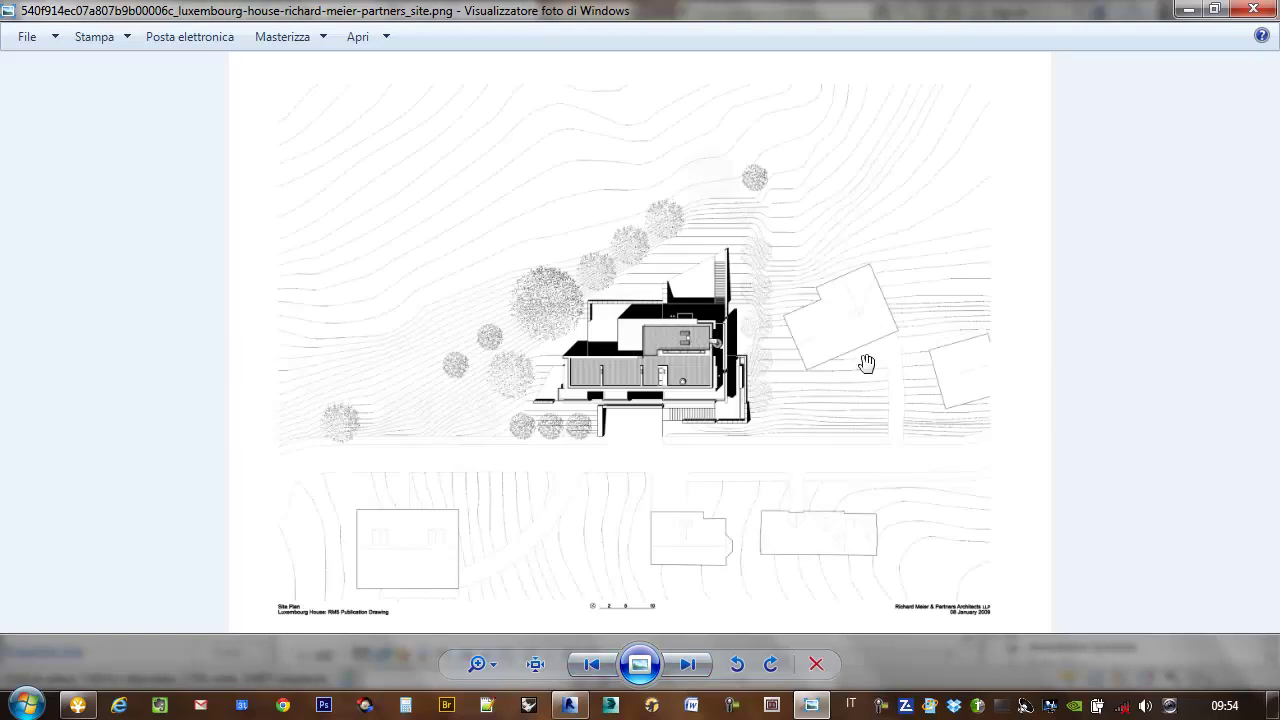
Zoom and pan around the site plan, then close Windows Photo Viewer
{"action": "scroll", "coordinate": [866, 369], "scroll_direction": "up", "scroll_amount": 2}
{"action": "left_click_drag", "start_coordinate": [971, 384], "coordinate": [949, 471]}
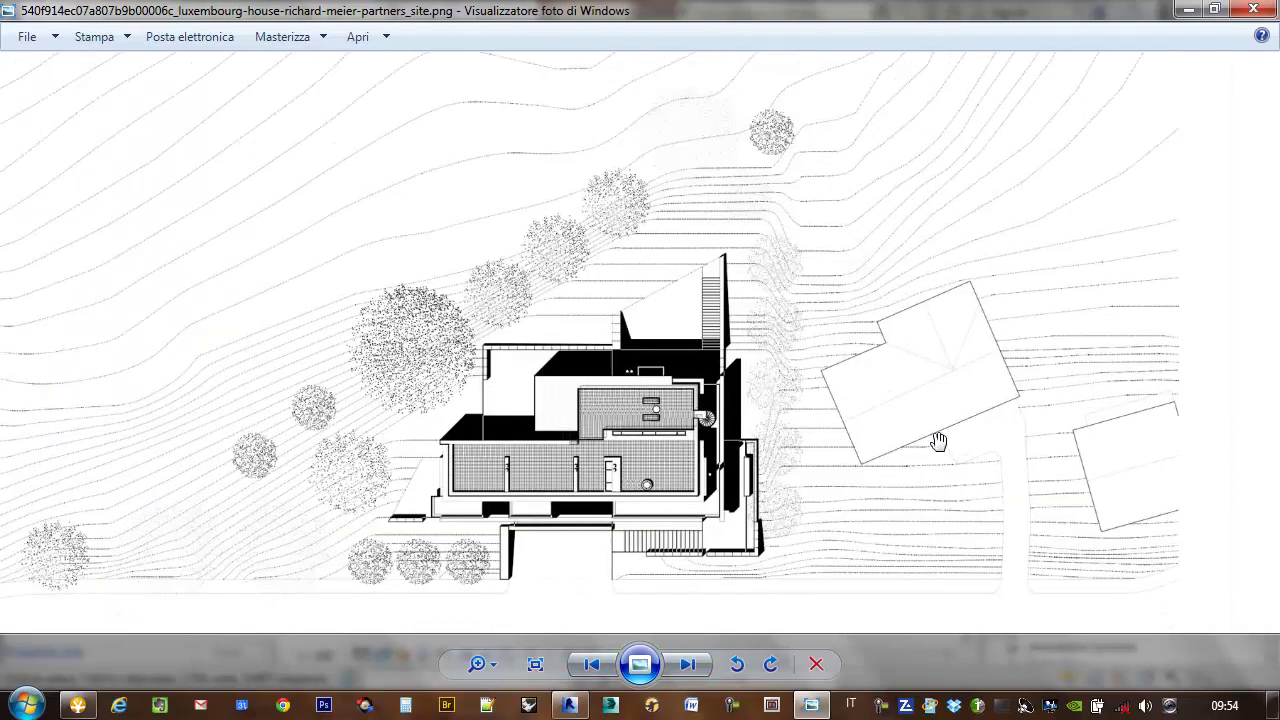
{"action": "left_click_drag", "start_coordinate": [579, 289], "coordinate": [679, 289]}
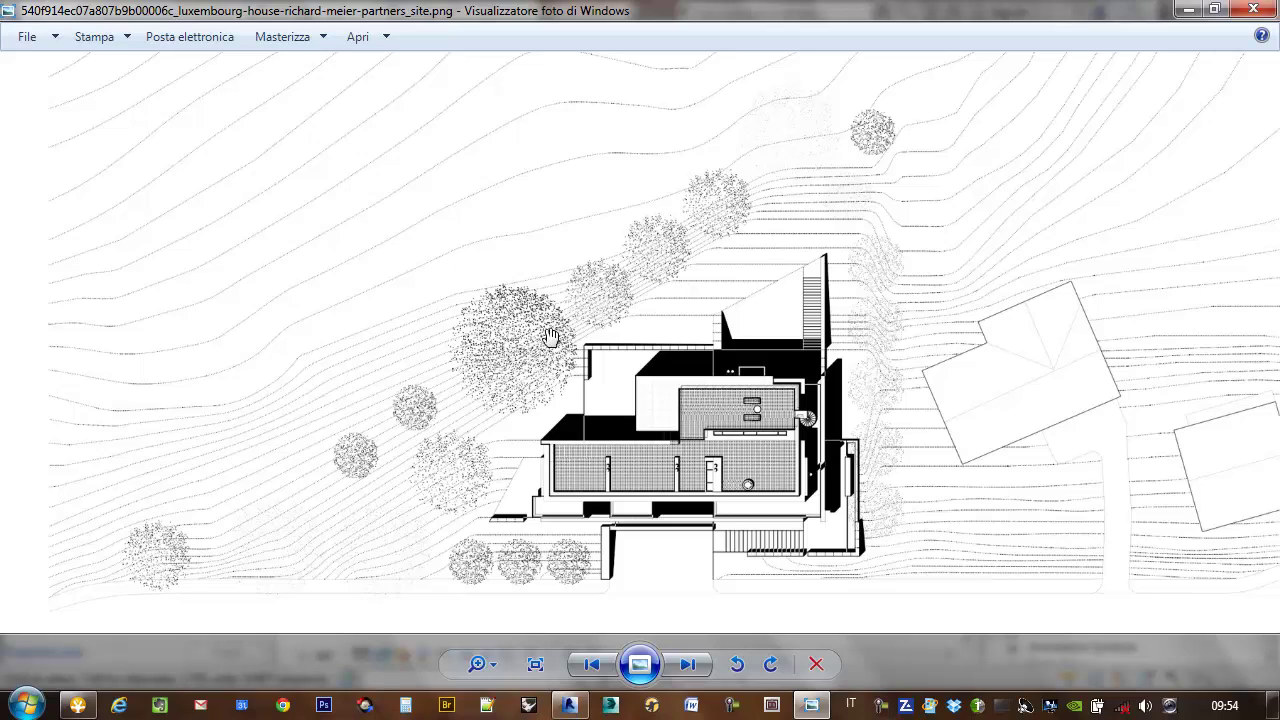
{"action": "scroll", "coordinate": [551, 337], "scroll_direction": "down", "scroll_amount": 1}
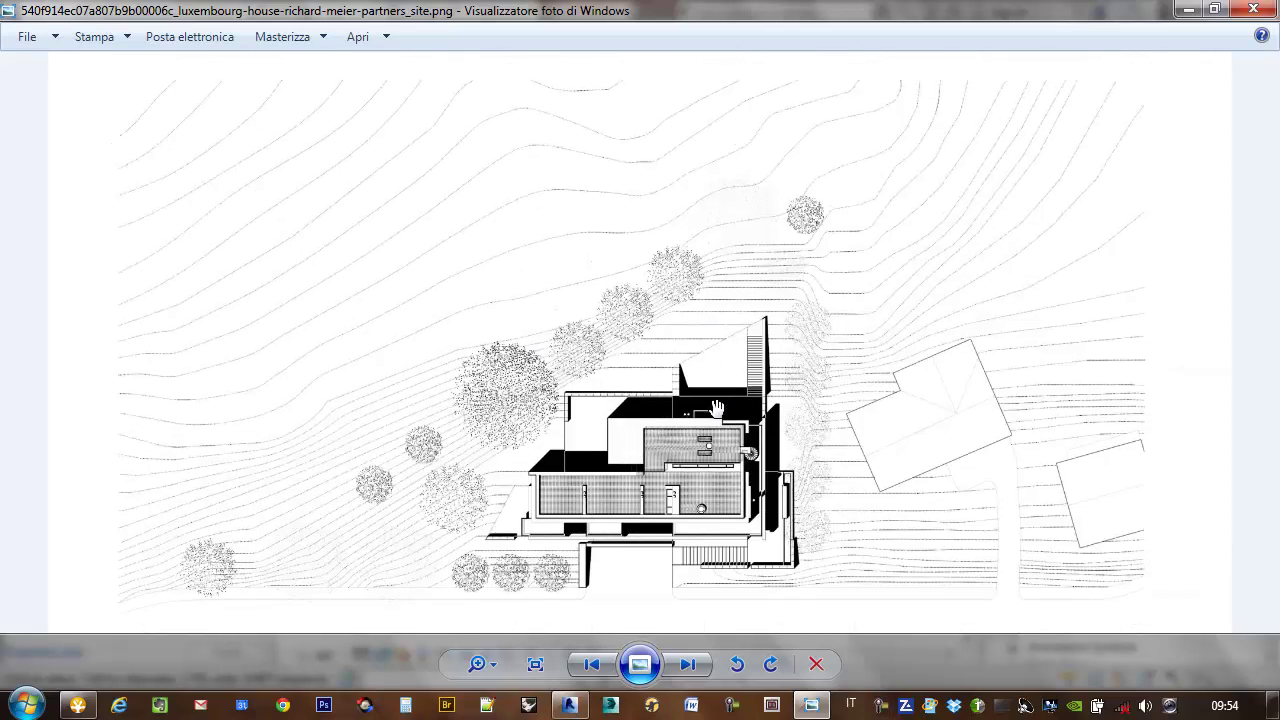
{"action": "left_click", "coordinate": [1255, 10]}
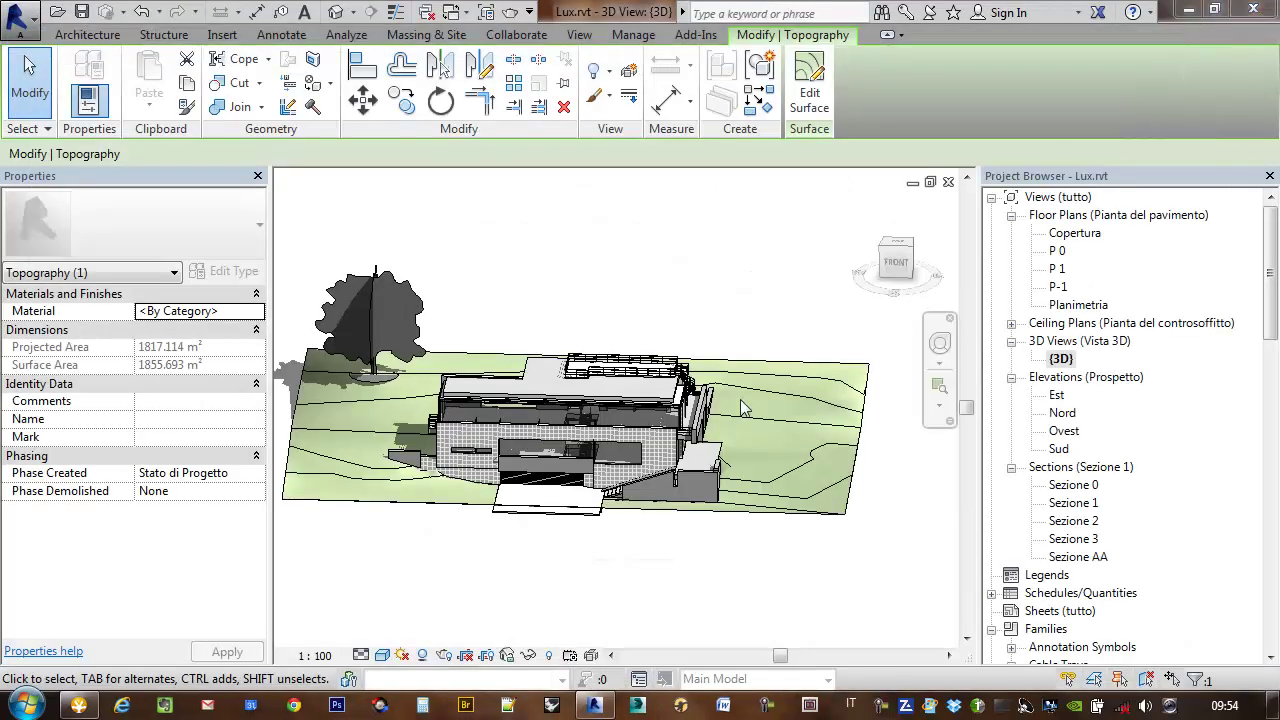
Delete the trial toposurface and start a new toposurface in the zoomed-in Planimetria plan
{"action": "middle_click_drag", "start_coordinate": [800, 437], "coordinate": [652, 437], "text": "shift"}
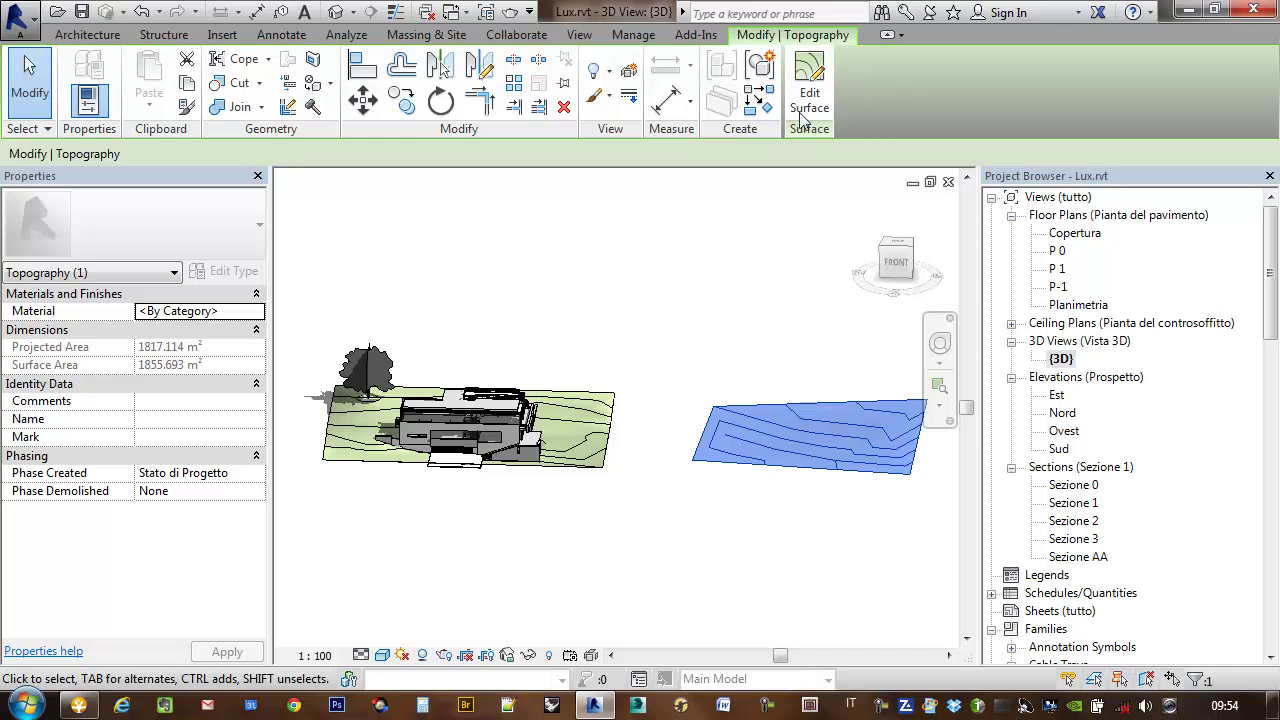
{"action": "key", "text": "Delete"}
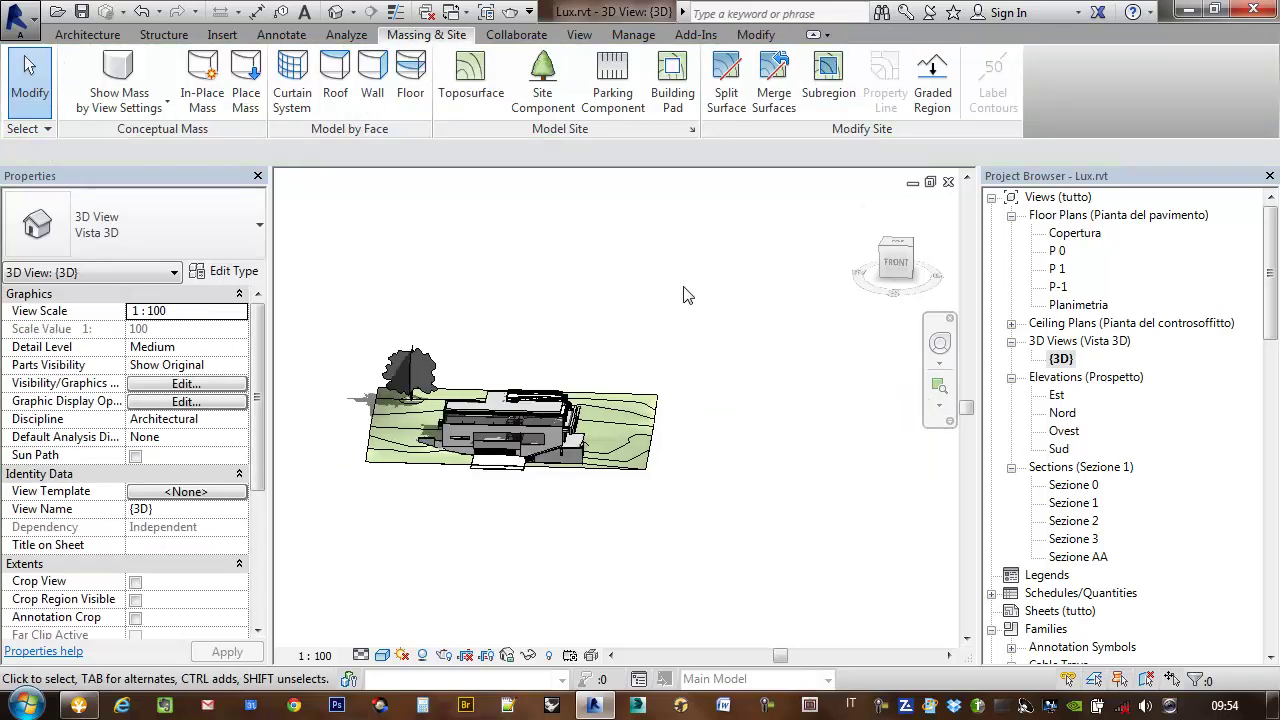
{"action": "left_click", "coordinate": [470, 80]}
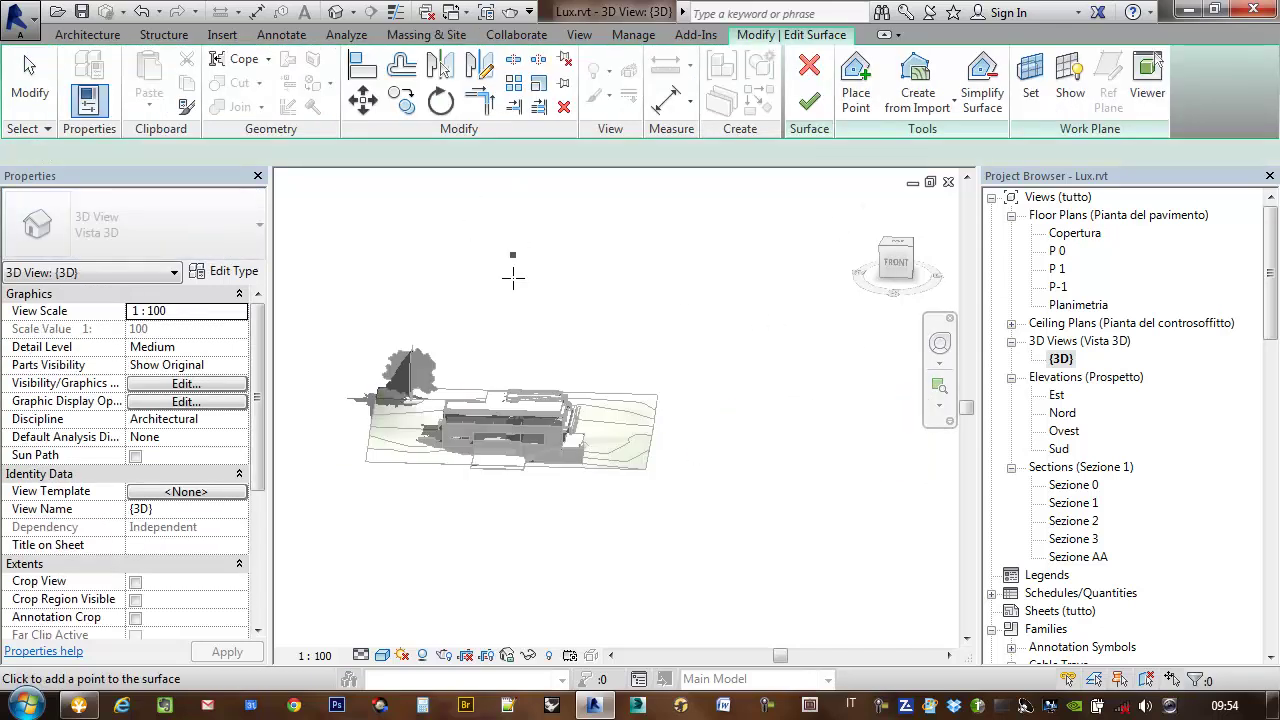
{"action": "double_click", "coordinate": [1080, 305]}
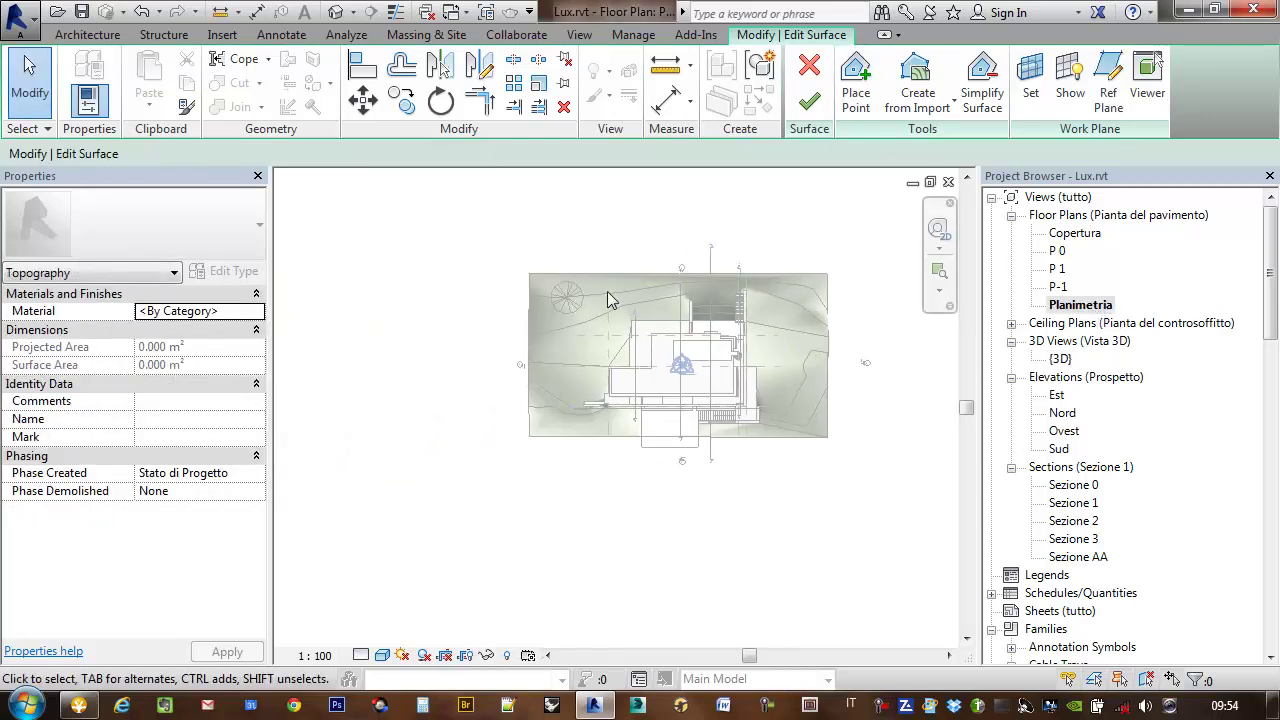
{"action": "scroll", "coordinate": [607, 295], "scroll_direction": "up", "scroll_amount": 3}
{"action": "middle_click_drag", "start_coordinate": [491, 291], "coordinate": [505, 273]}
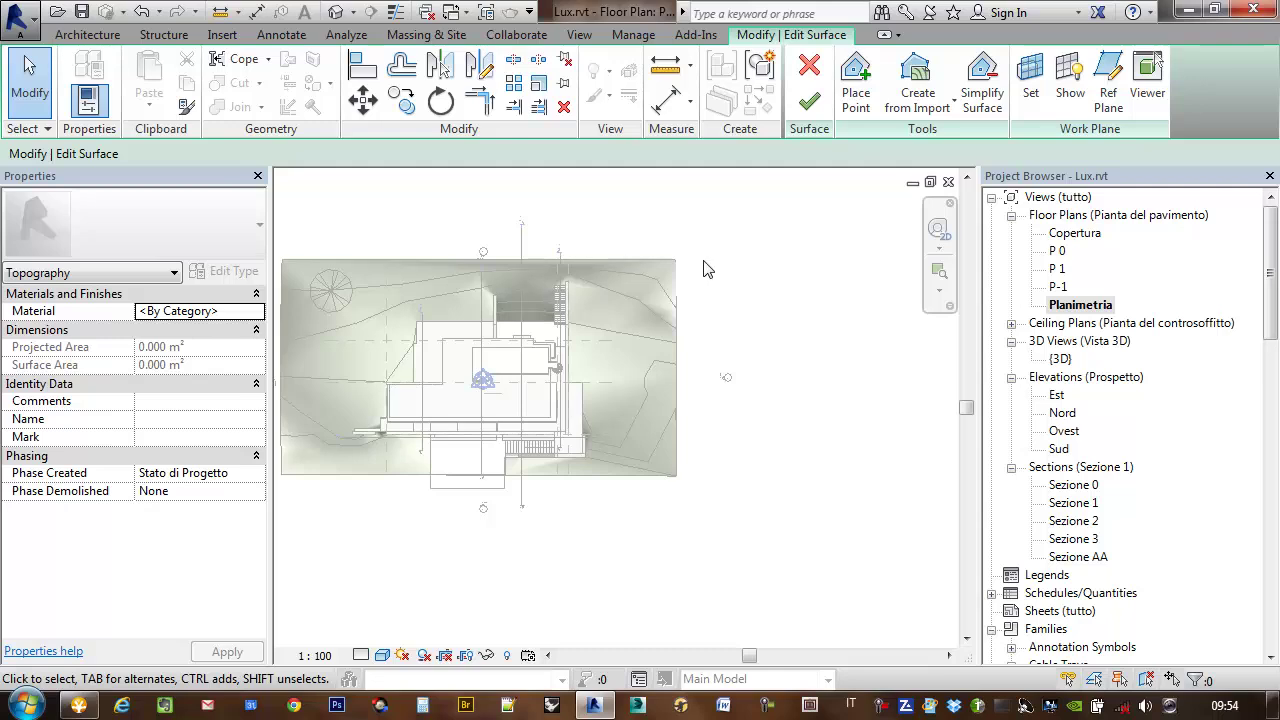
Place four corner points at elevation -2 right of the site plan, outlining a quadrilateral surface
{"action": "left_click", "coordinate": [856, 80]}
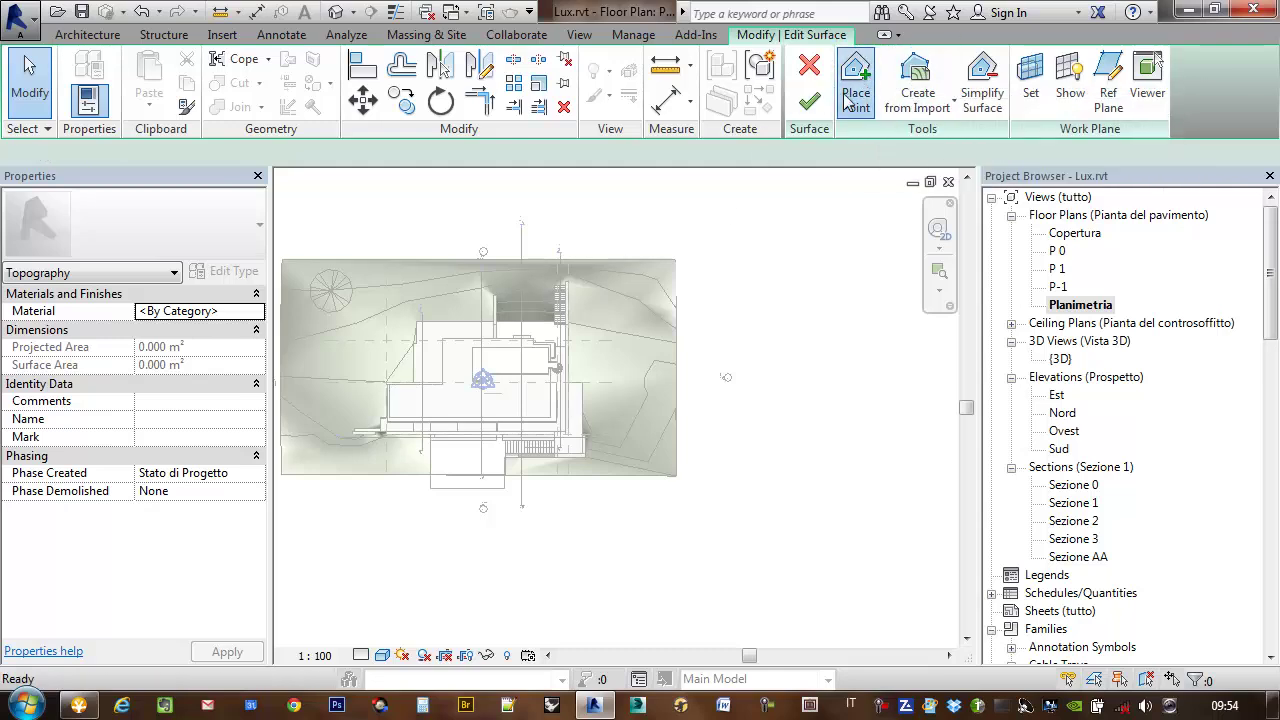
{"action": "middle_click_drag", "start_coordinate": [748, 310], "coordinate": [548, 322]}
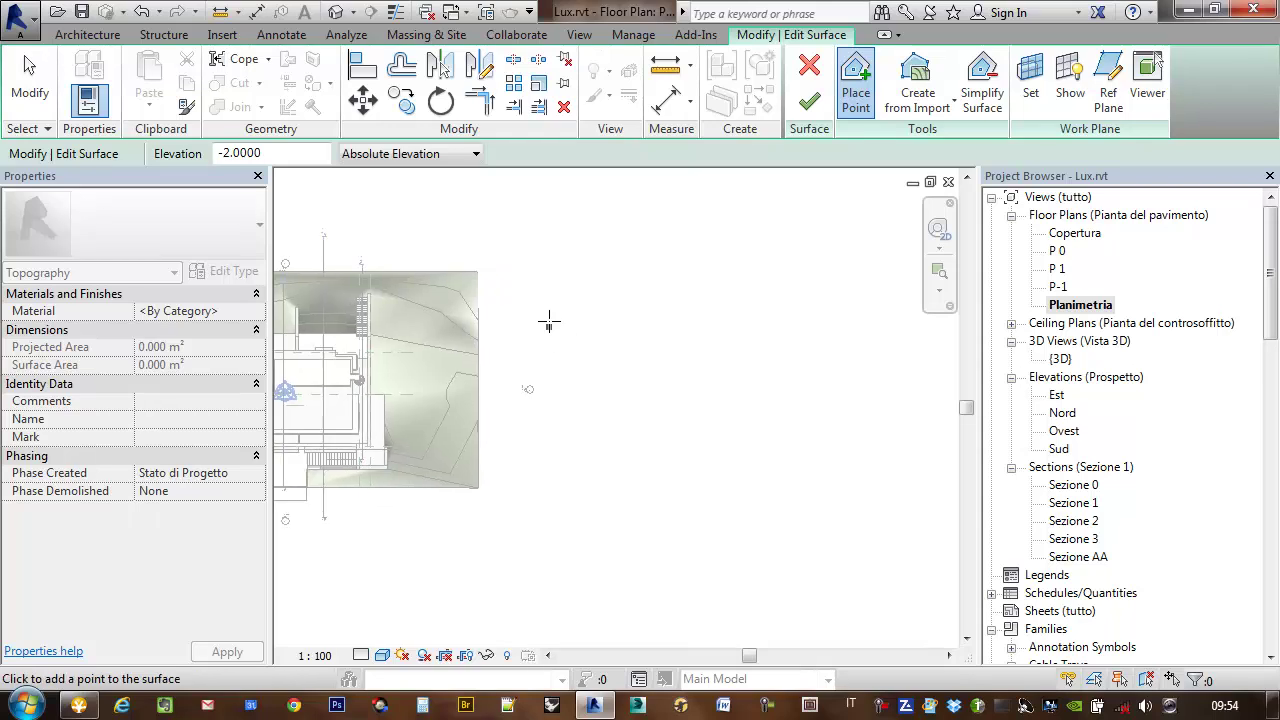
{"action": "left_click", "coordinate": [544, 269]}
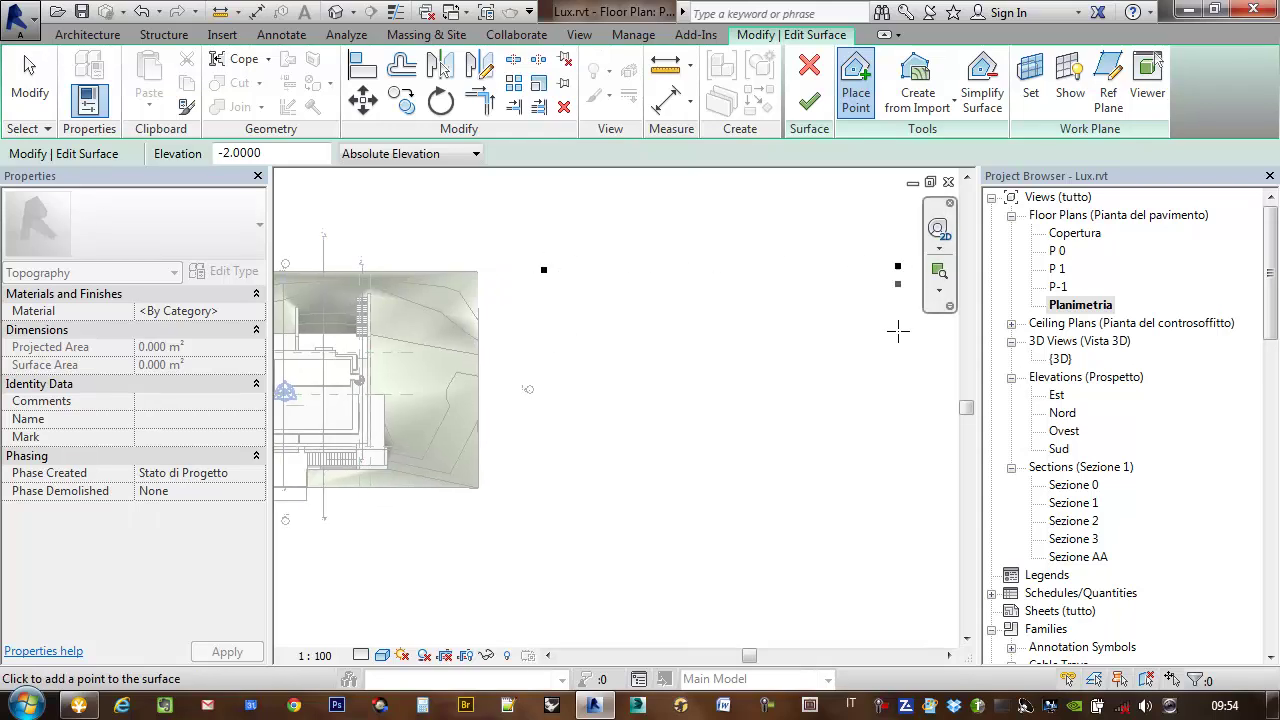
{"action": "left_click", "coordinate": [898, 266]}
{"action": "left_click", "coordinate": [903, 518]}
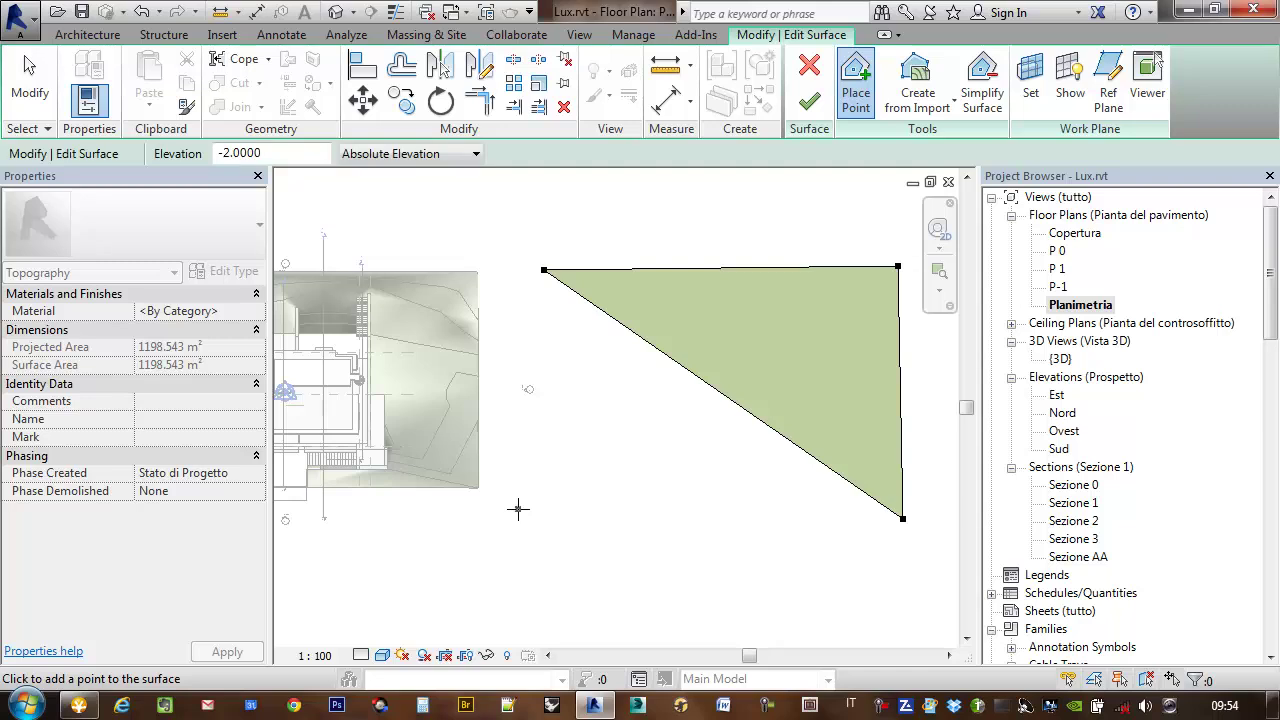
{"action": "left_click", "coordinate": [515, 508]}
{"action": "key", "text": "Escape"}
{"action": "left_click", "coordinate": [515, 508]}
{"action": "mouse_move", "coordinate": [570, 507]}
{"action": "middle_mouse_down"}
{"action": "mouse_move", "coordinate": [534, 491]}
{"action": "mouse_move", "coordinate": [840, 492]}
{"action": "middle_mouse_up"}
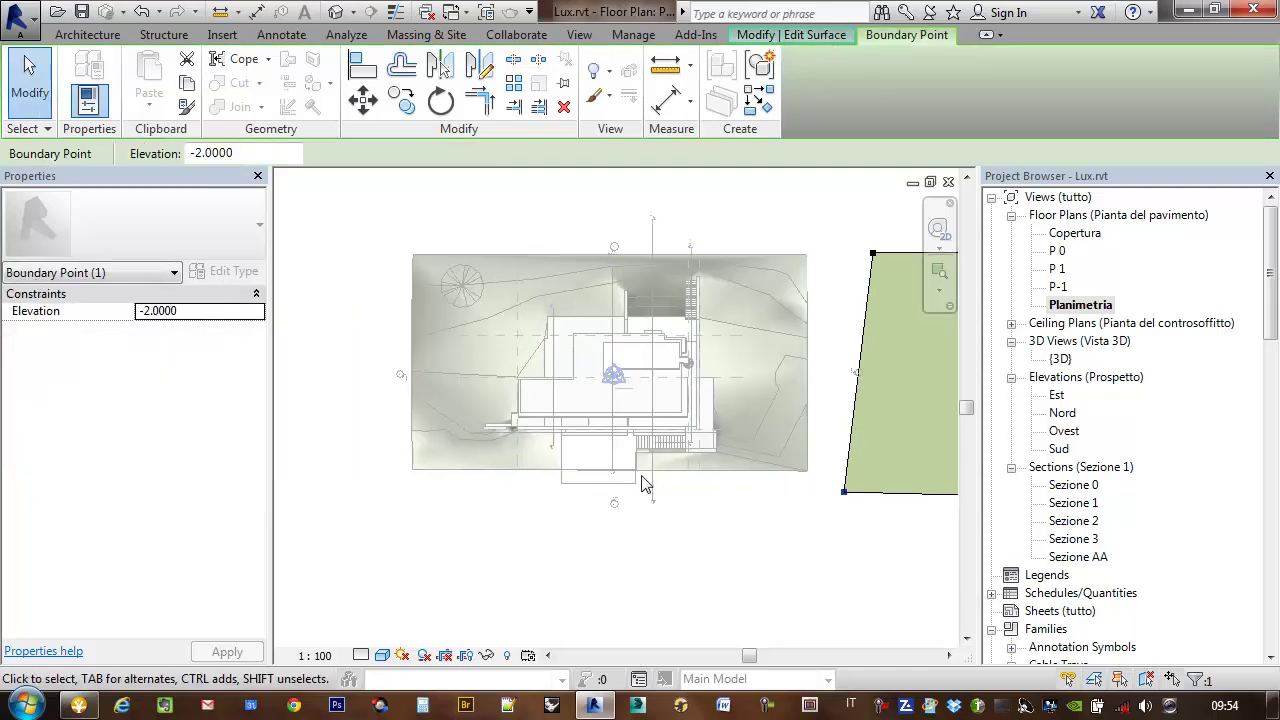
Raise the top-left and top-right boundary points to elevation 3 so the surface slopes with contours
{"action": "middle_click_drag", "start_coordinate": [739, 470], "coordinate": [555, 473]}
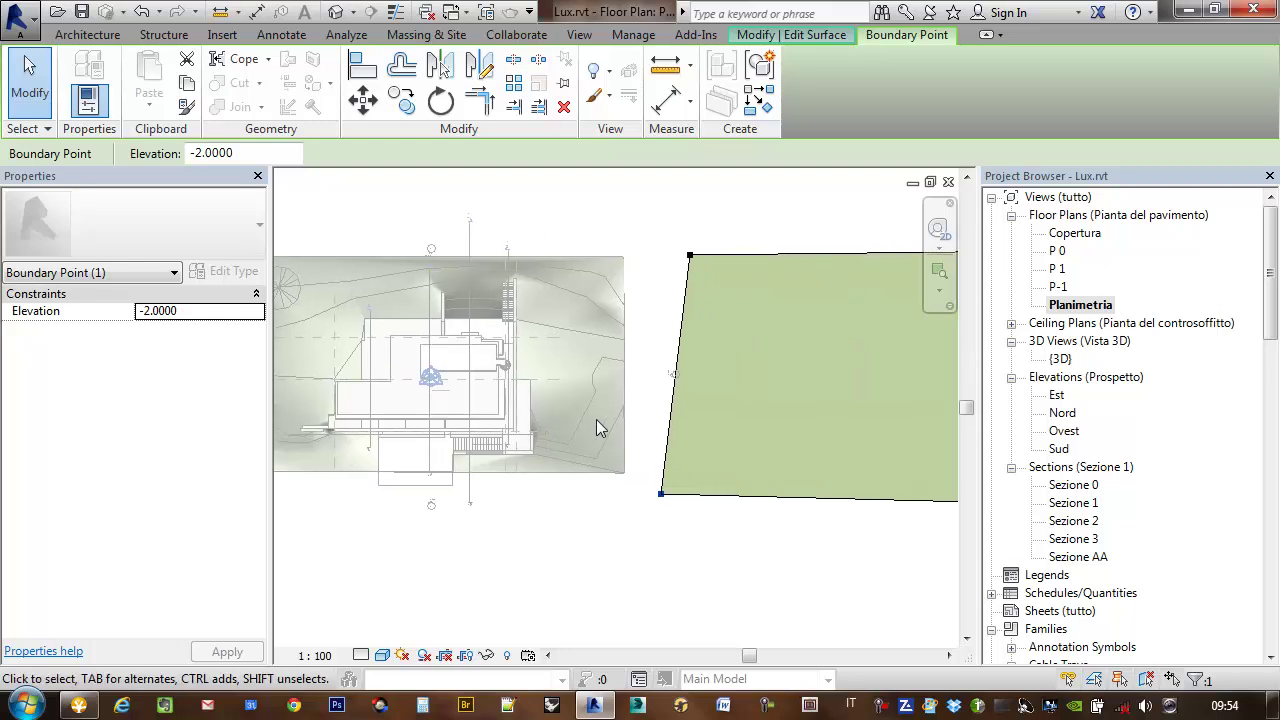
{"action": "middle_click_drag", "start_coordinate": [766, 446], "coordinate": [655, 463]}
{"action": "left_click_drag", "start_coordinate": [264, 160], "coordinate": [162, 162]}
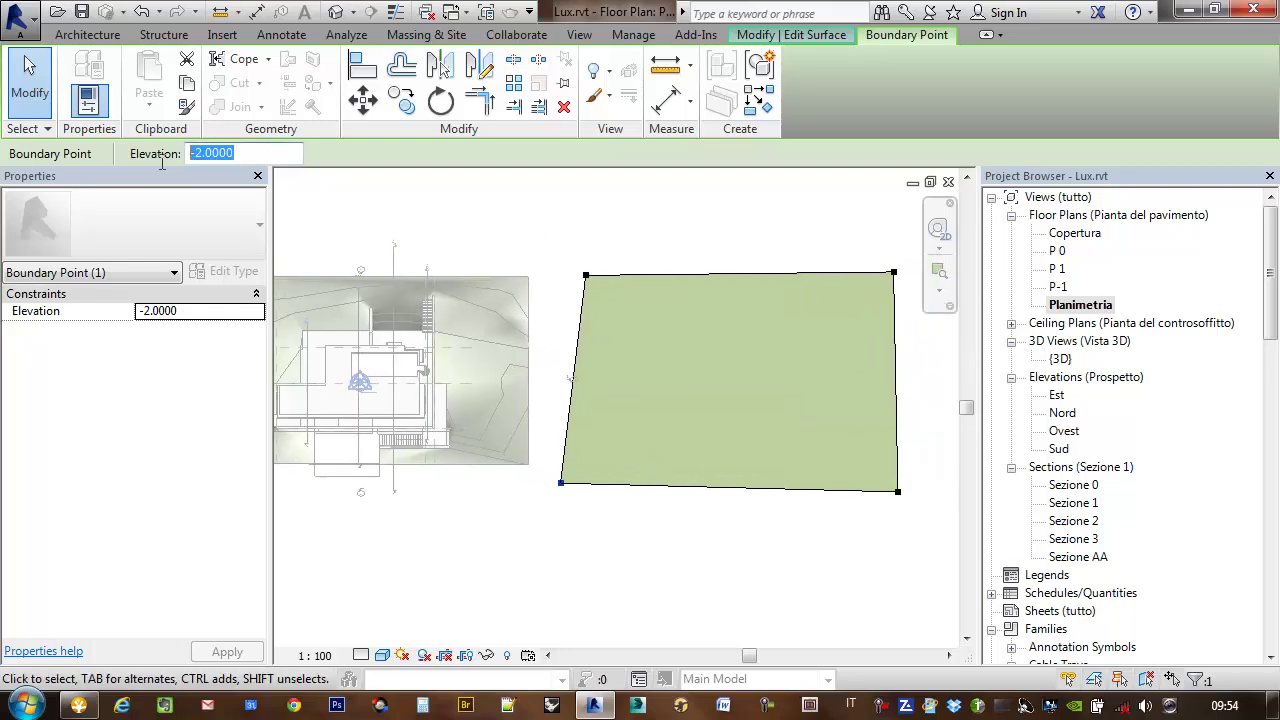
{"action": "left_click_drag", "start_coordinate": [262, 155], "coordinate": [195, 155]}
{"action": "left_click", "coordinate": [897, 491], "text": "ctrl"}
{"action": "left_click_drag", "start_coordinate": [237, 160], "coordinate": [201, 160]}
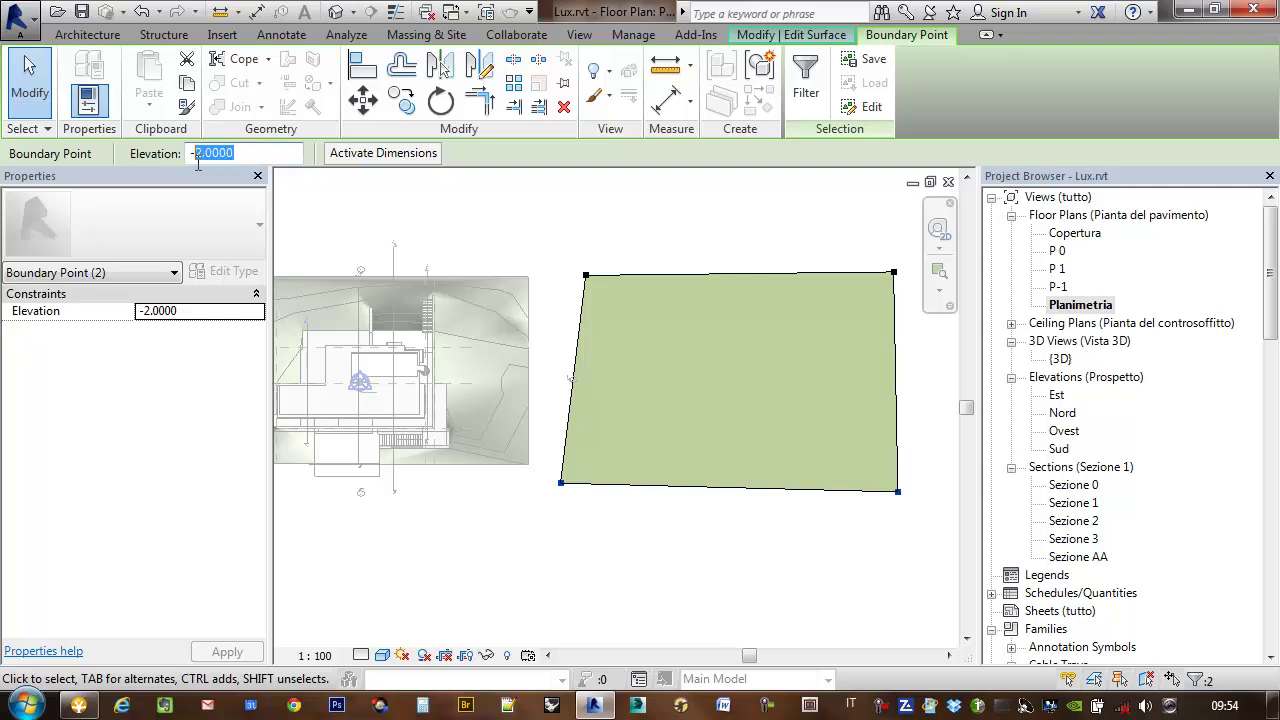
{"action": "type", "text": "3"}
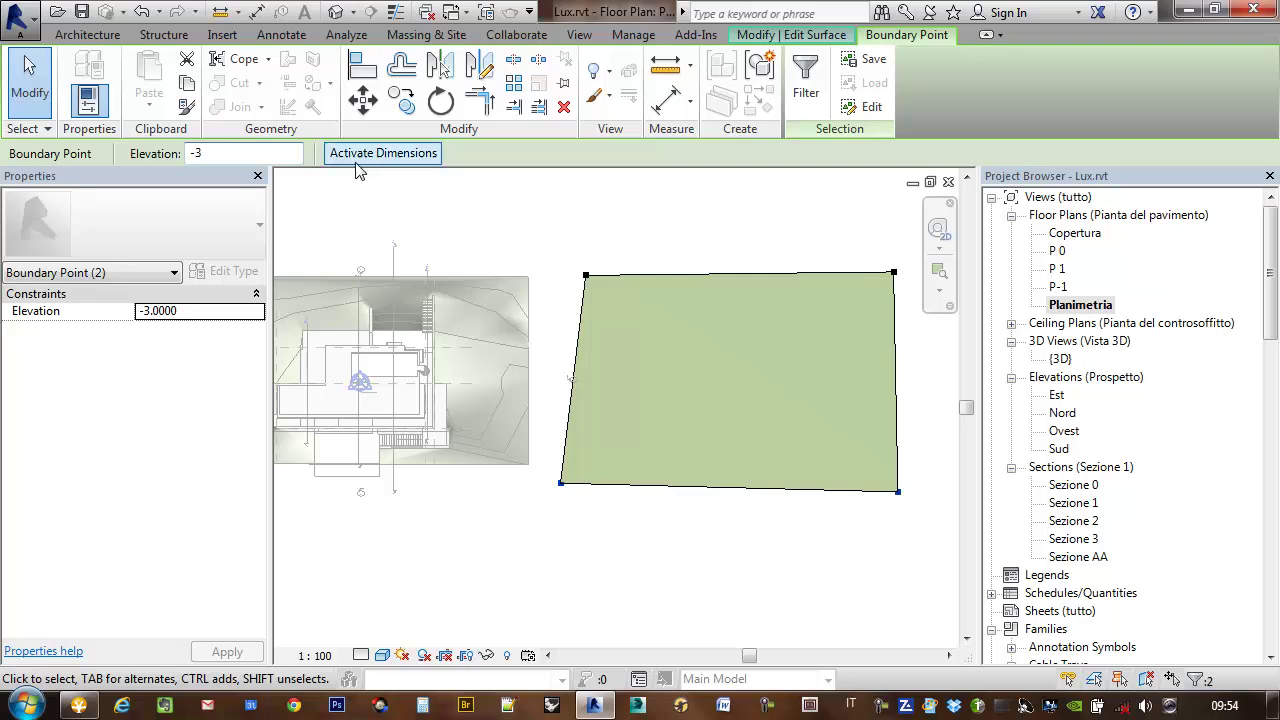
{"action": "left_click", "coordinate": [587, 276]}
{"action": "left_click", "coordinate": [893, 273], "text": "ctrl"}
{"action": "left_click_drag", "start_coordinate": [236, 153], "coordinate": [153, 153]}
{"action": "type", "text": "3"}
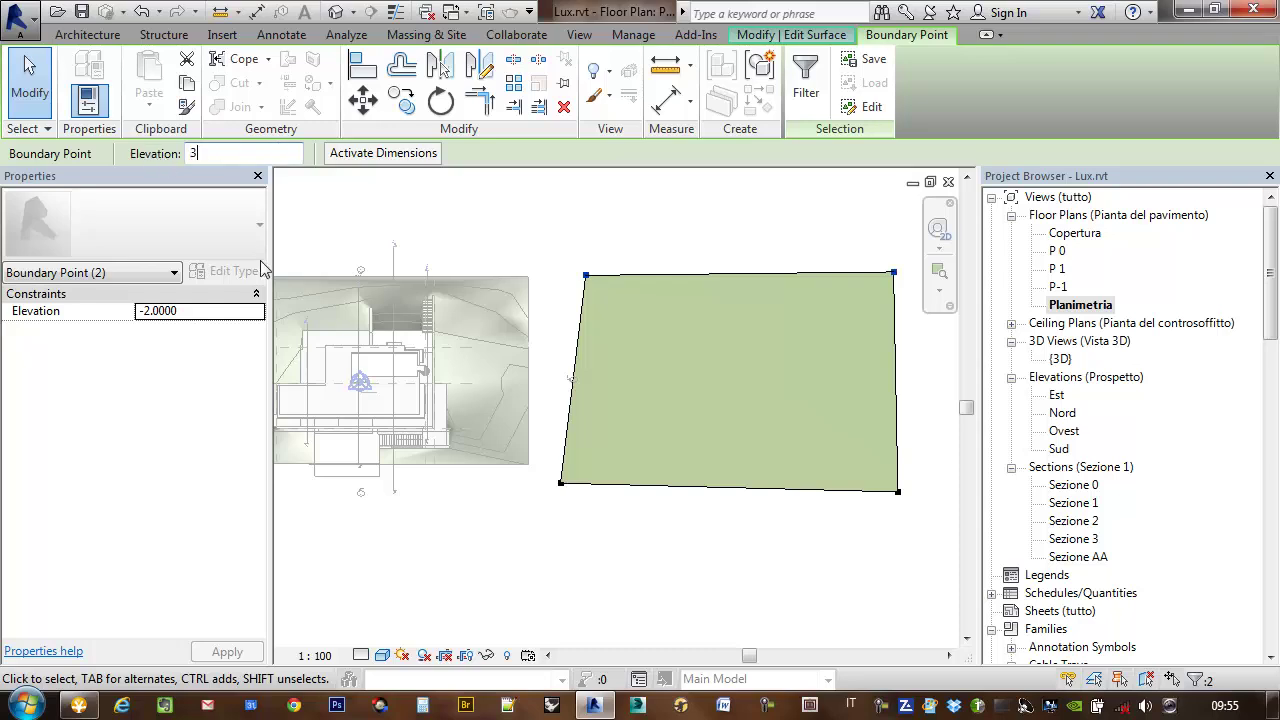
{"action": "key", "text": "Return"}
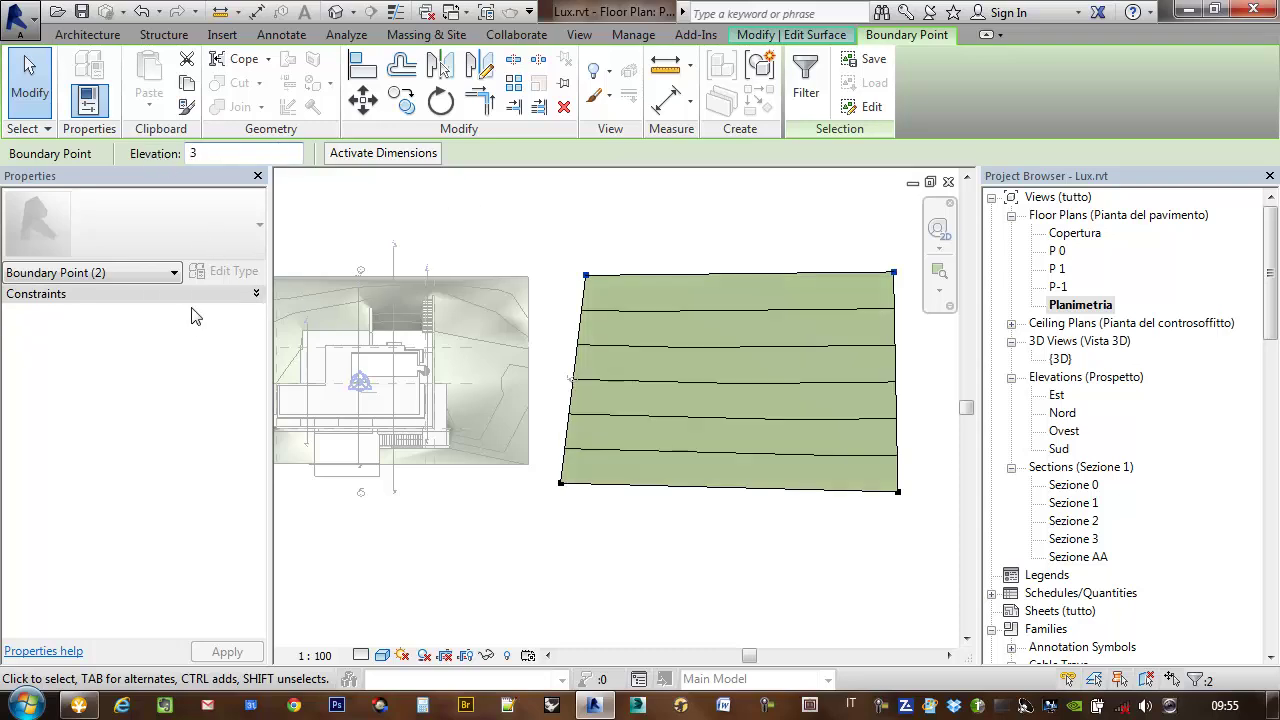
{"action": "left_click", "coordinate": [520, 246]}
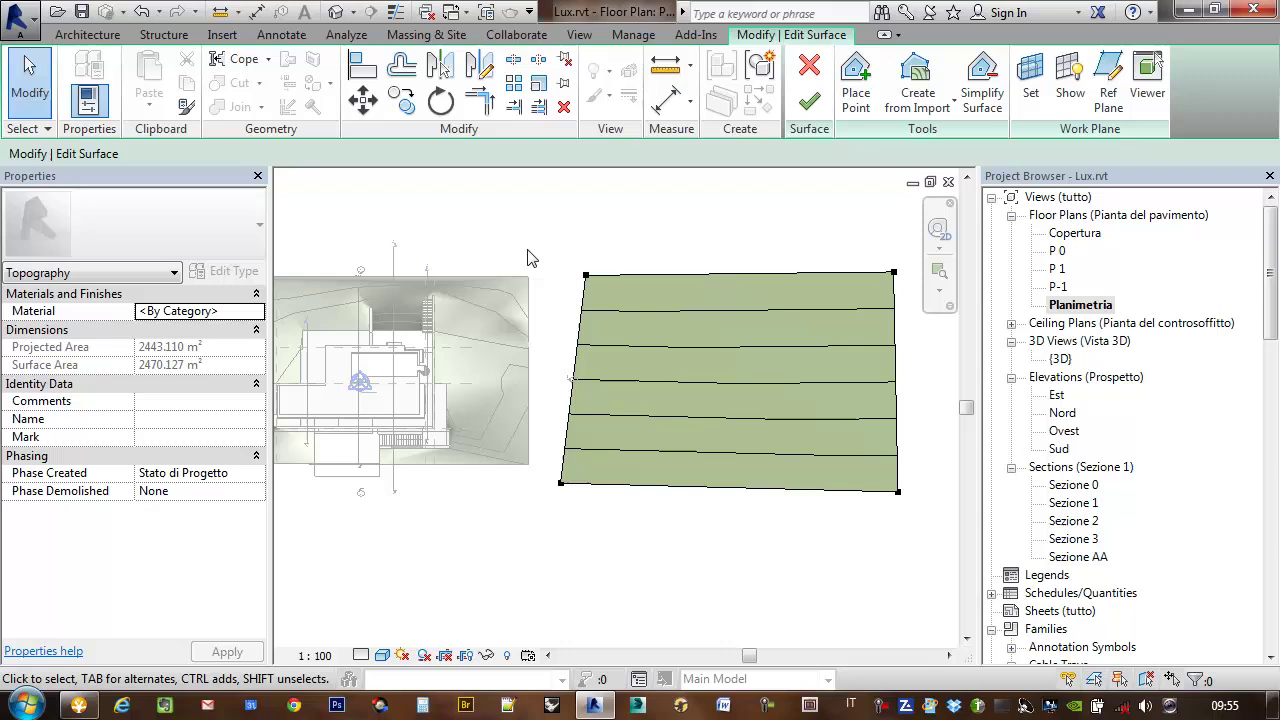
Select the top-left corner point and pan the plan to frame it
{"action": "left_click", "coordinate": [586, 274]}
{"action": "middle_click_drag", "start_coordinate": [786, 360], "coordinate": [663, 351]}
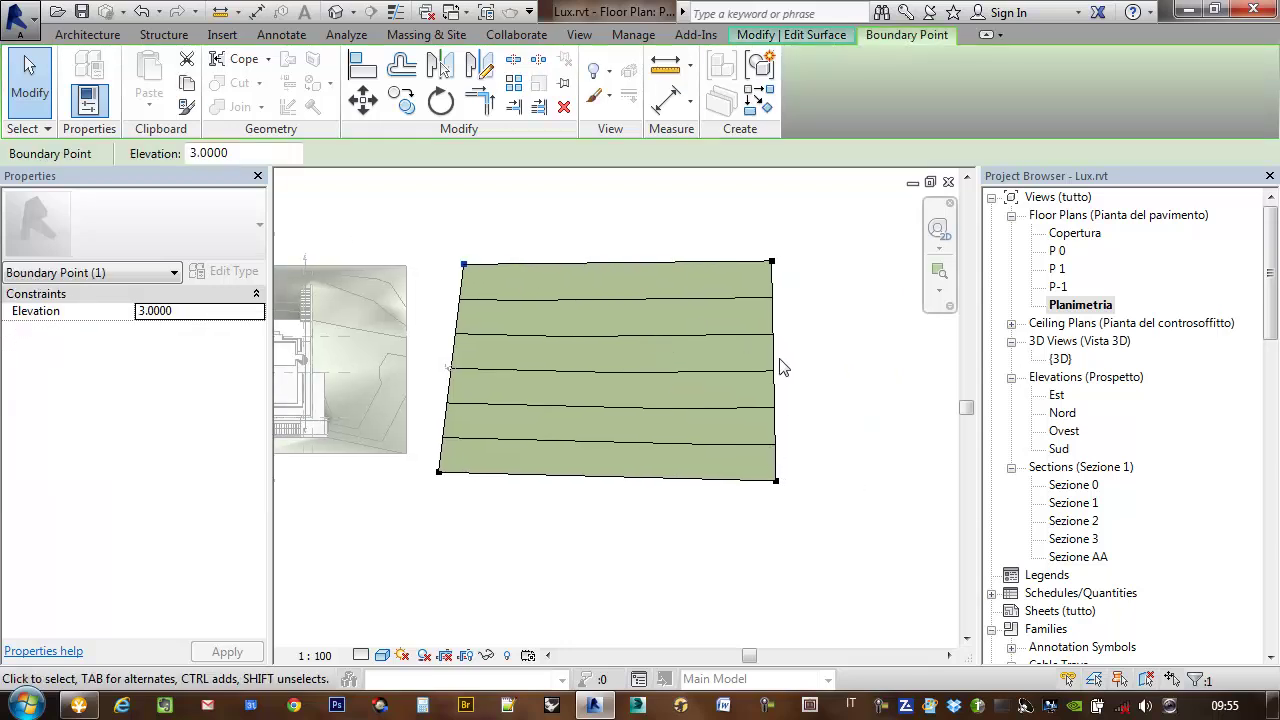
{"action": "middle_click_drag", "start_coordinate": [895, 343], "coordinate": [920, 351]}
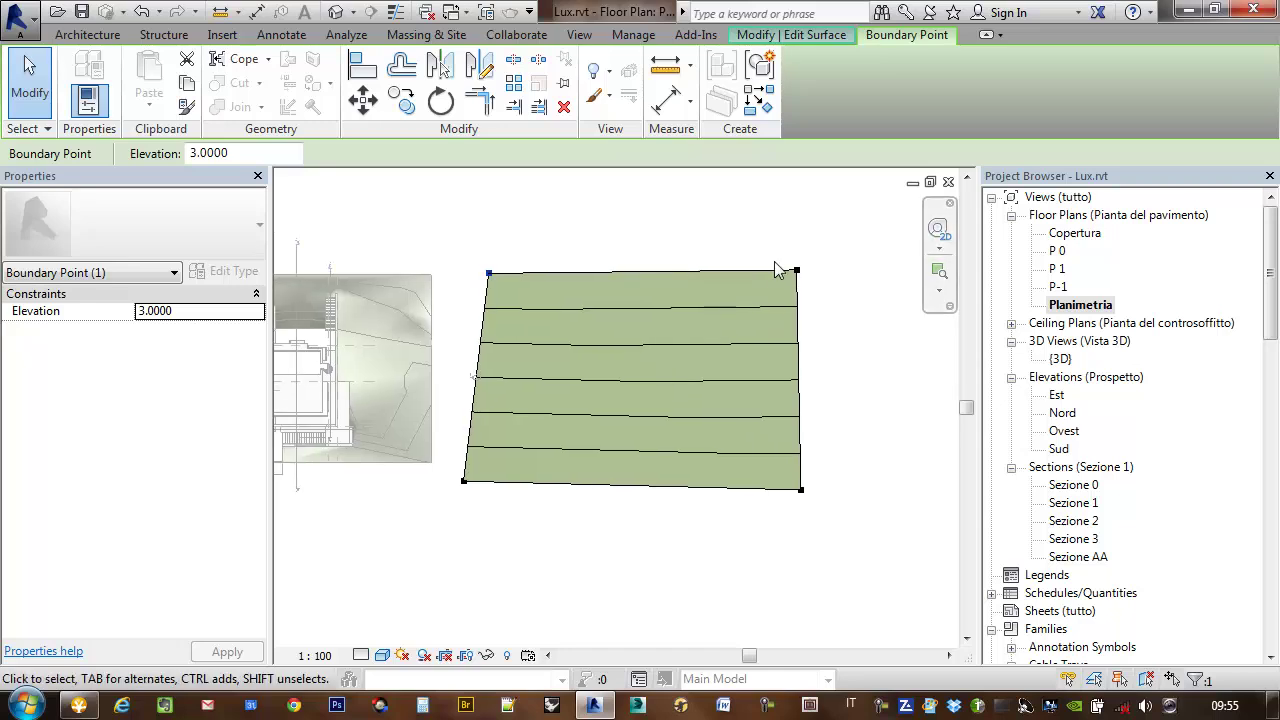
{"action": "mouse_move", "coordinate": [775, 478]}
{"action": "middle_mouse_down"}
{"action": "mouse_move", "coordinate": [762, 462]}
{"action": "mouse_move", "coordinate": [827, 472]}
{"action": "middle_mouse_up"}
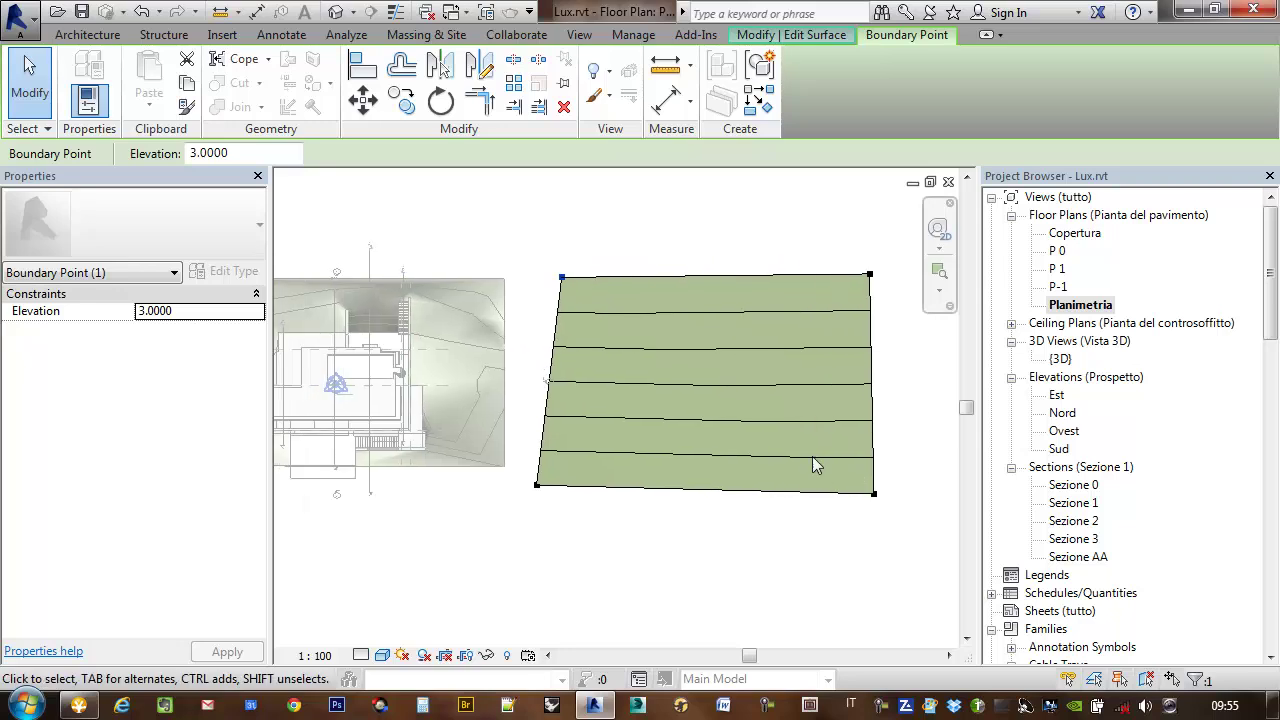
{"action": "scroll", "coordinate": [740, 428], "scroll_direction": "down", "scroll_amount": 1}
{"action": "middle_click_drag", "start_coordinate": [740, 428], "coordinate": [810, 418]}
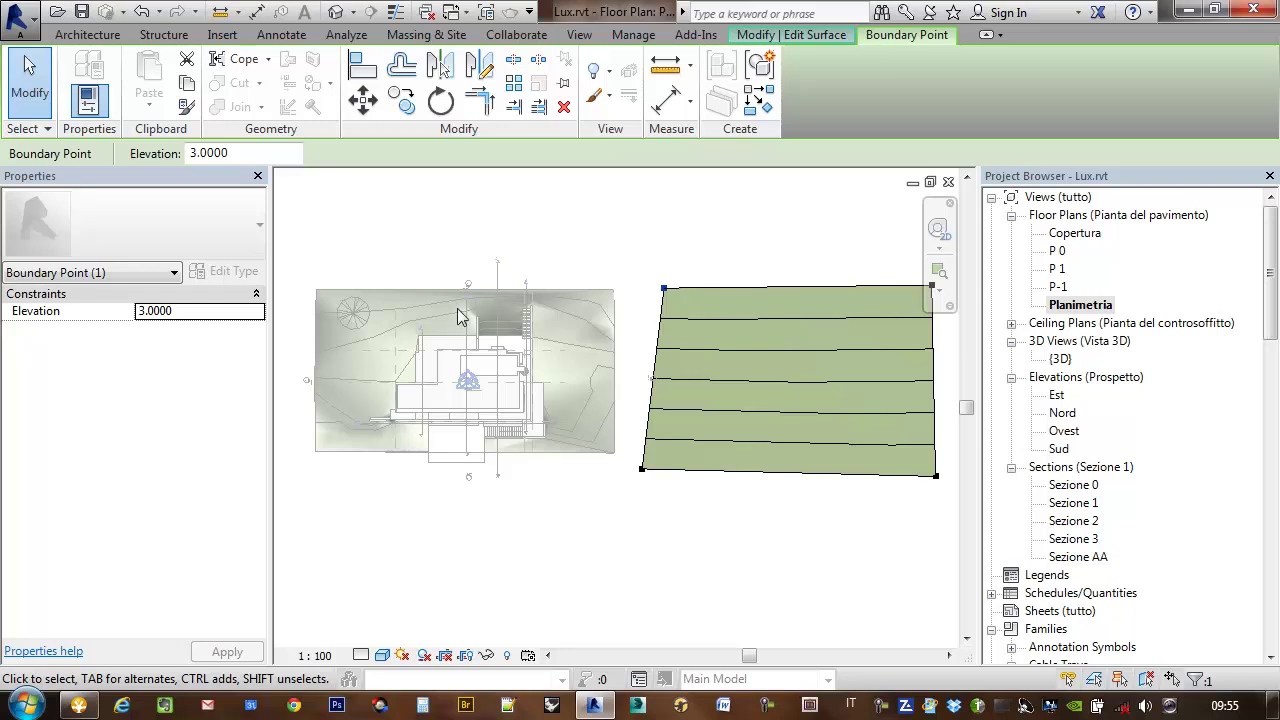
{"action": "middle_click_drag", "start_coordinate": [593, 338], "coordinate": [563, 331]}
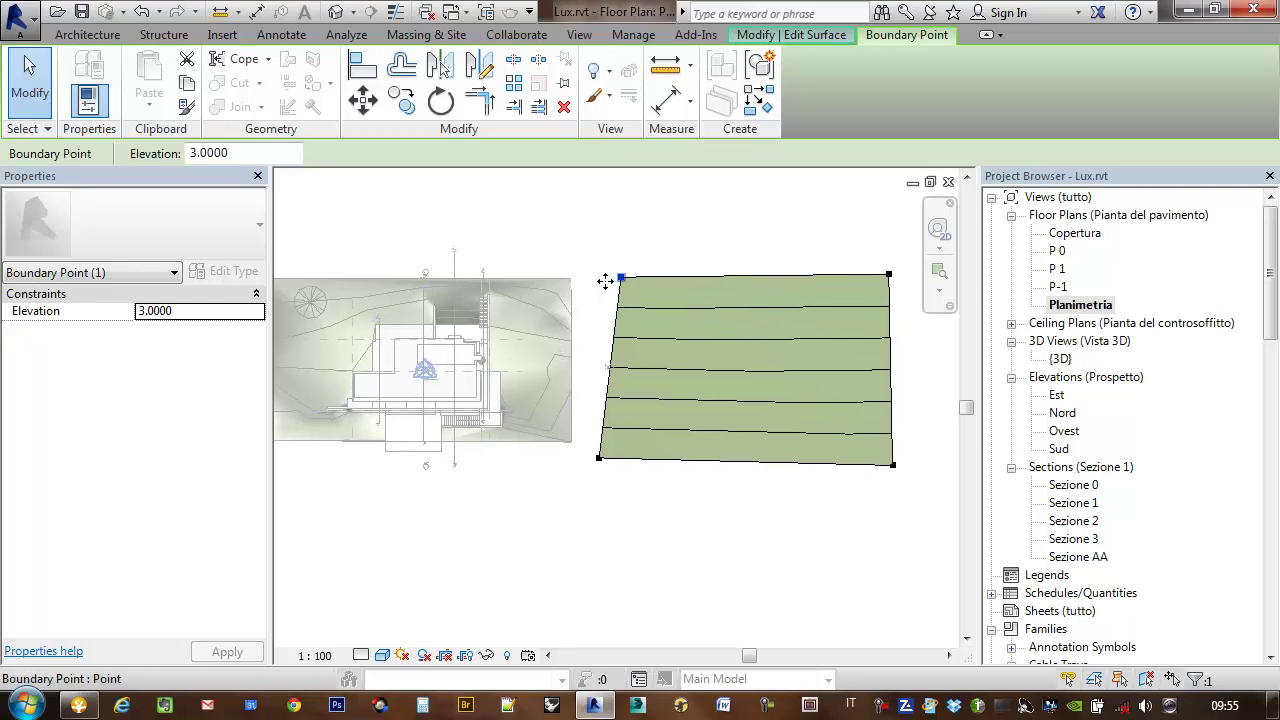
Drag the top-left corner left until the surface's left edge runs vertically
{"action": "left_click_drag", "start_coordinate": [621, 278], "coordinate": [601, 278]}
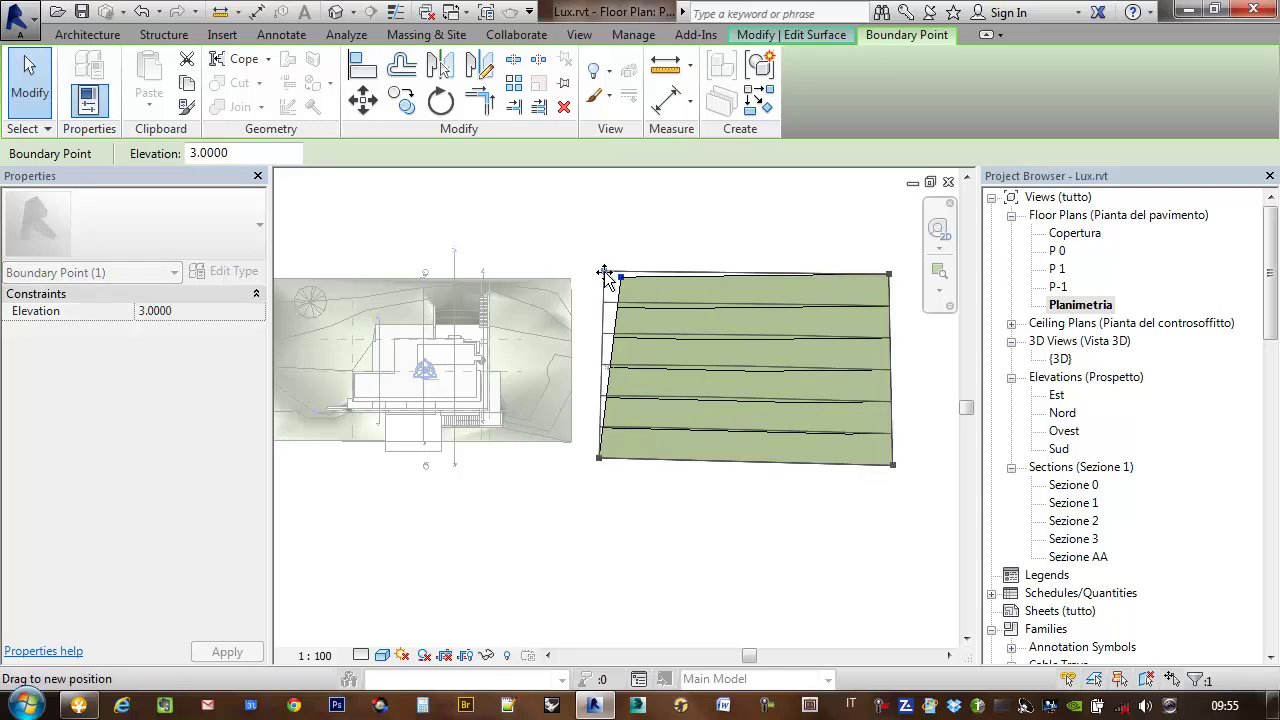
{"action": "mouse_move", "coordinate": [705, 287]}
{"action": "middle_mouse_down"}
{"action": "mouse_move", "coordinate": [742, 291]}
{"action": "mouse_move", "coordinate": [606, 318]}
{"action": "middle_mouse_up"}
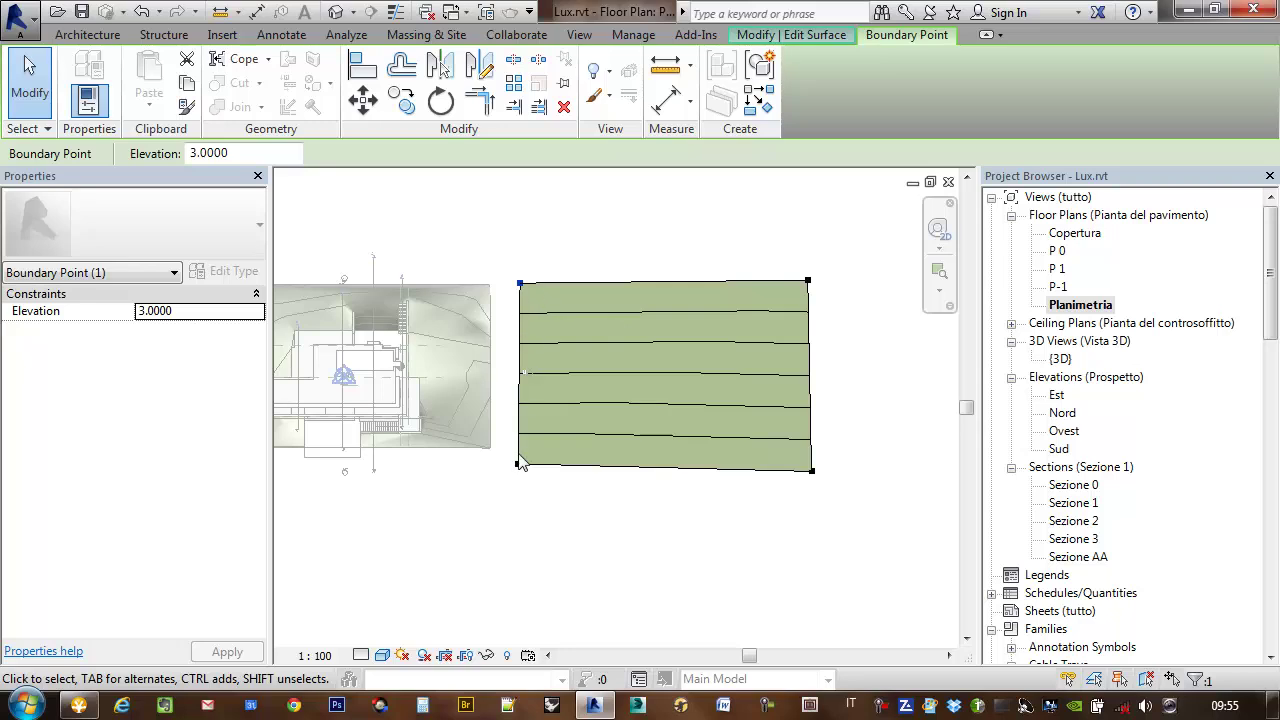
{"action": "middle_click_drag", "start_coordinate": [530, 300], "coordinate": [500, 291]}
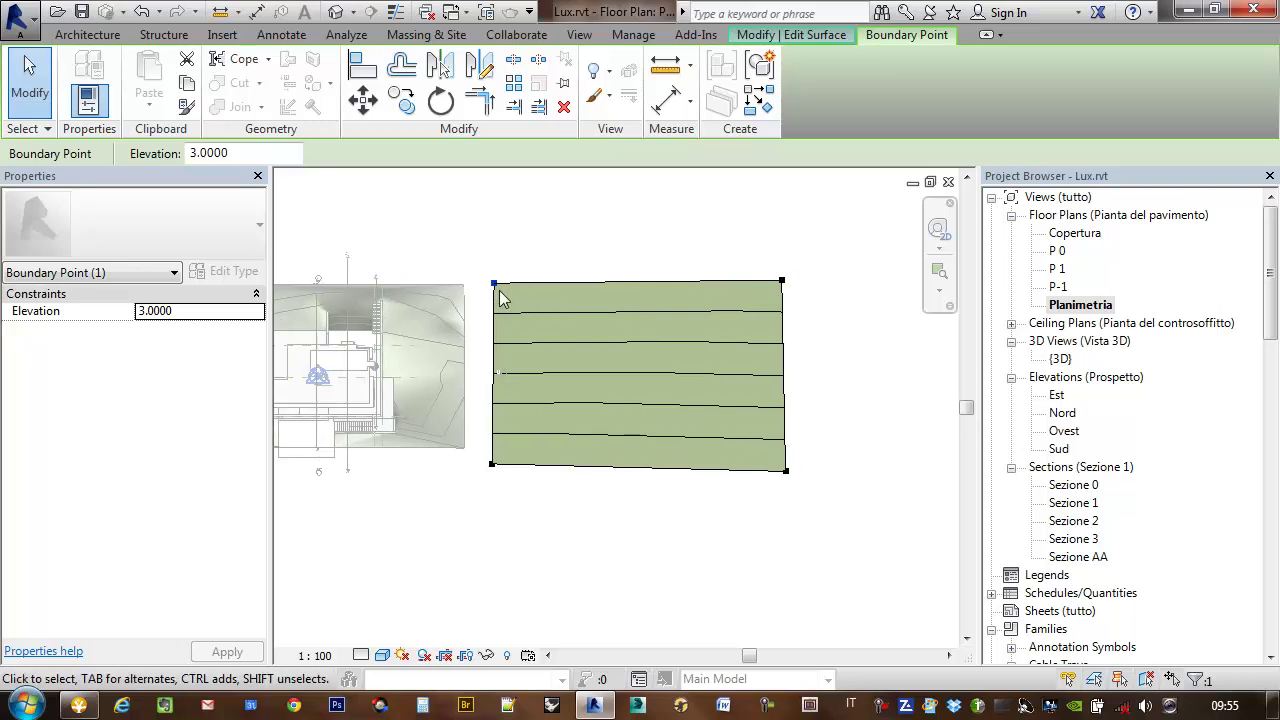
{"action": "scroll", "coordinate": [492, 282], "scroll_direction": "up", "scroll_amount": 1}
{"action": "middle_click_drag", "start_coordinate": [521, 425], "coordinate": [526, 411]}
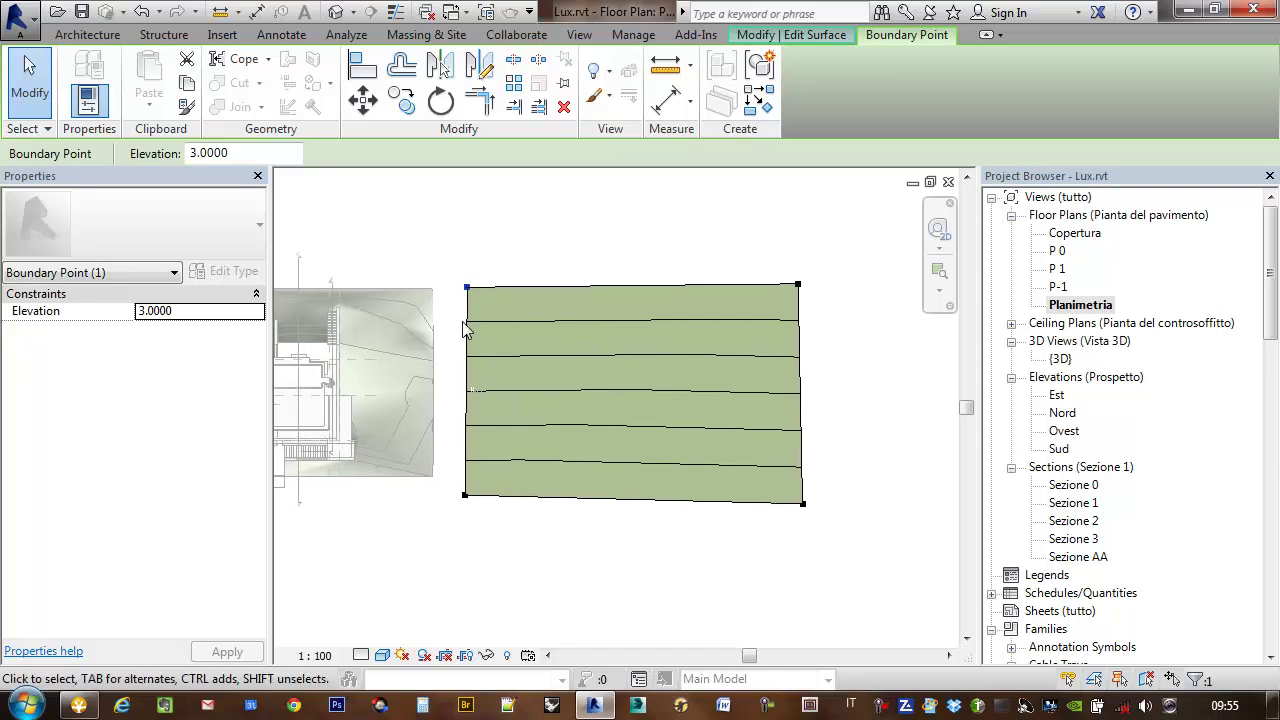
{"action": "middle_click_drag", "start_coordinate": [618, 357], "coordinate": [651, 371]}
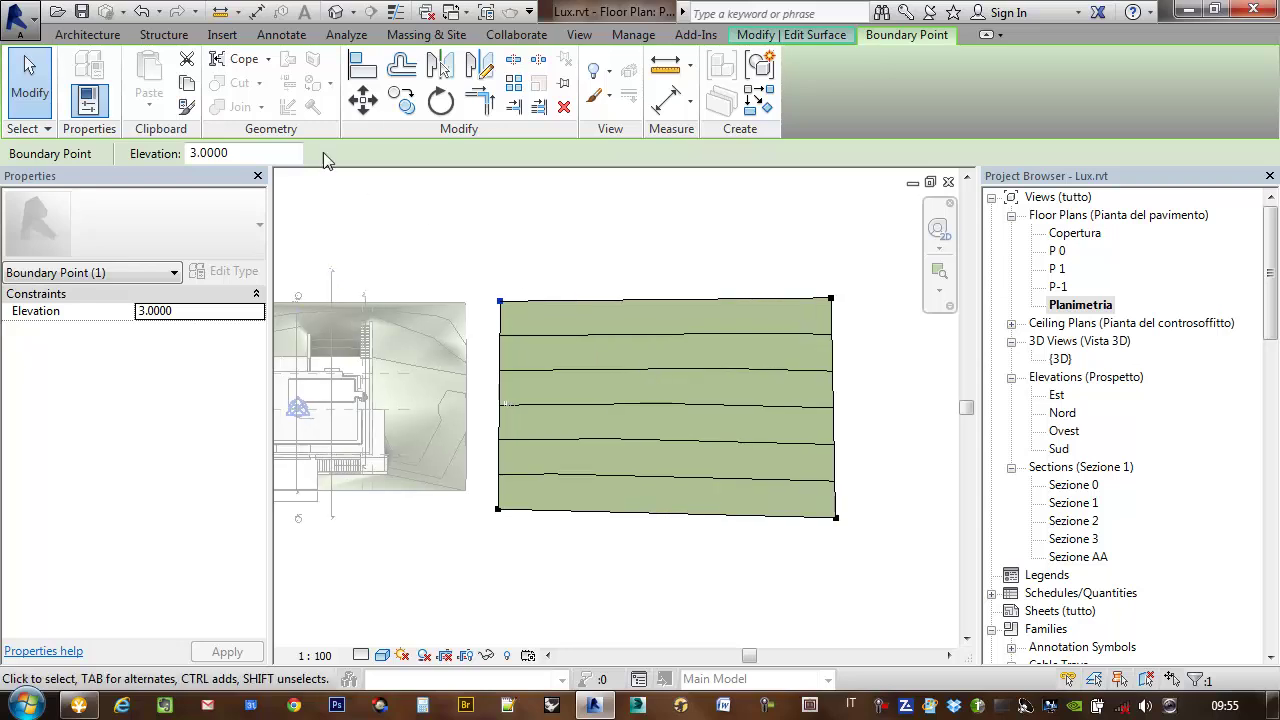
{"action": "left_click", "coordinate": [790, 35]}
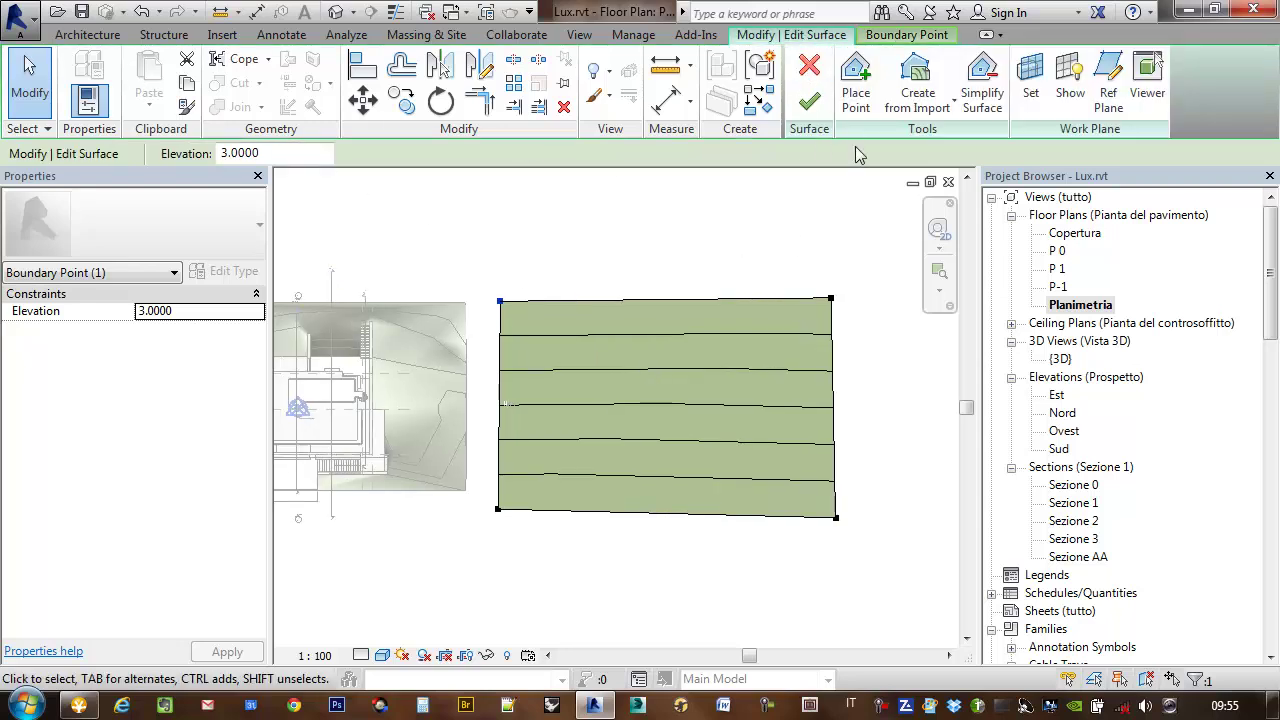
Place a row of seven elevation-2 points across the upper surface, edge to edge
{"action": "left_click", "coordinate": [856, 88]}
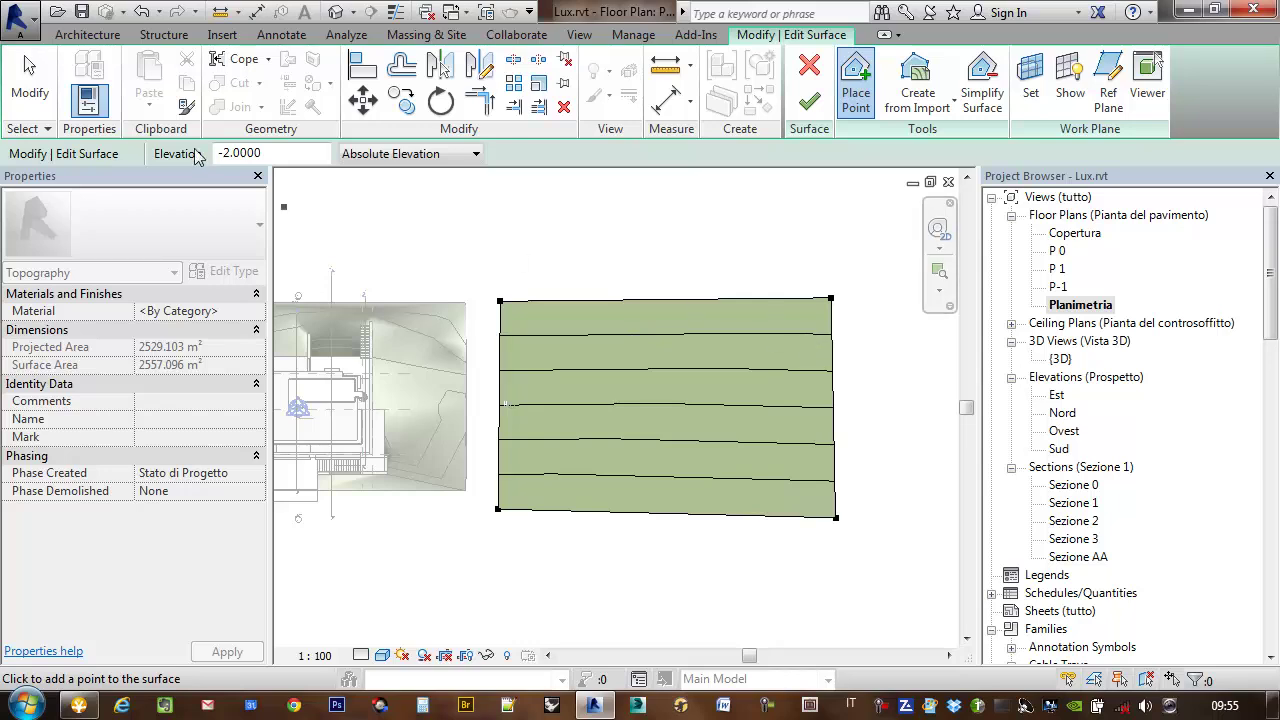
{"action": "left_click", "coordinate": [250, 153]}
{"action": "type", "text": "2"}
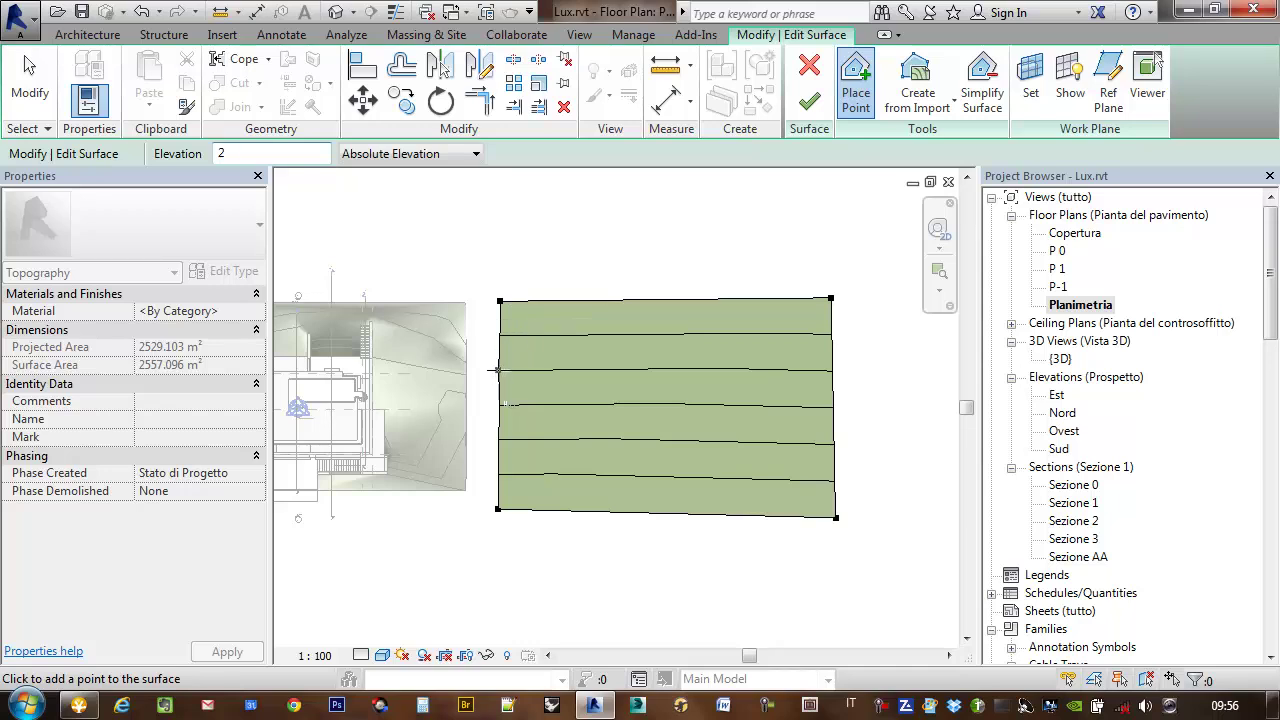
{"action": "left_click", "coordinate": [500, 373]}
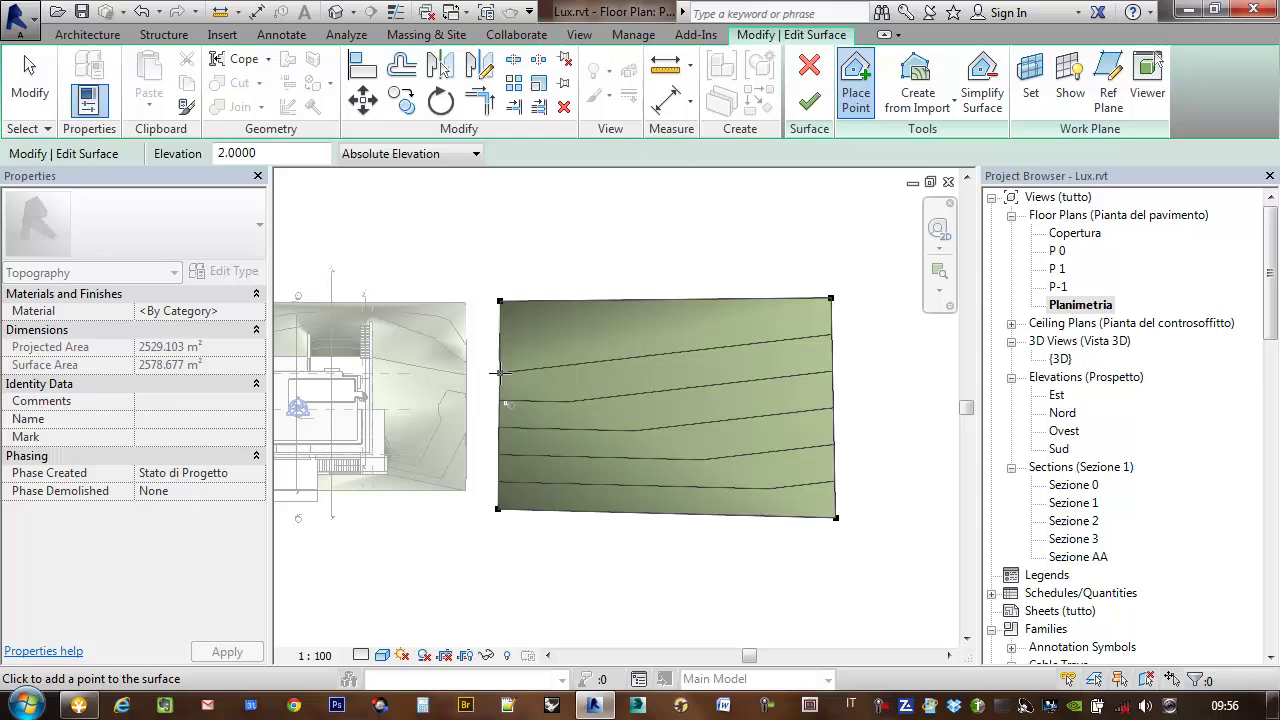
{"action": "left_click", "coordinate": [573, 344]}
{"action": "left_click", "coordinate": [642, 313]}
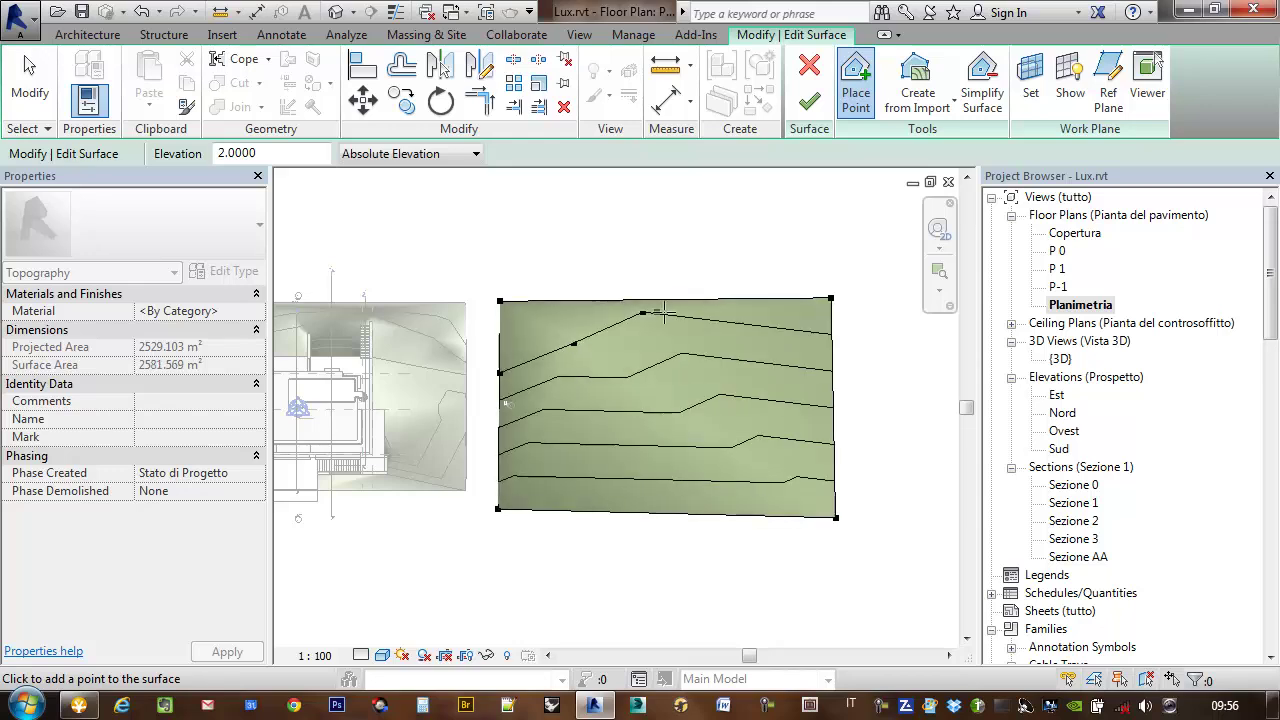
{"action": "left_click", "coordinate": [706, 313]}
{"action": "left_click", "coordinate": [760, 328]}
{"action": "left_click", "coordinate": [807, 357]}
{"action": "left_click", "coordinate": [832, 380]}
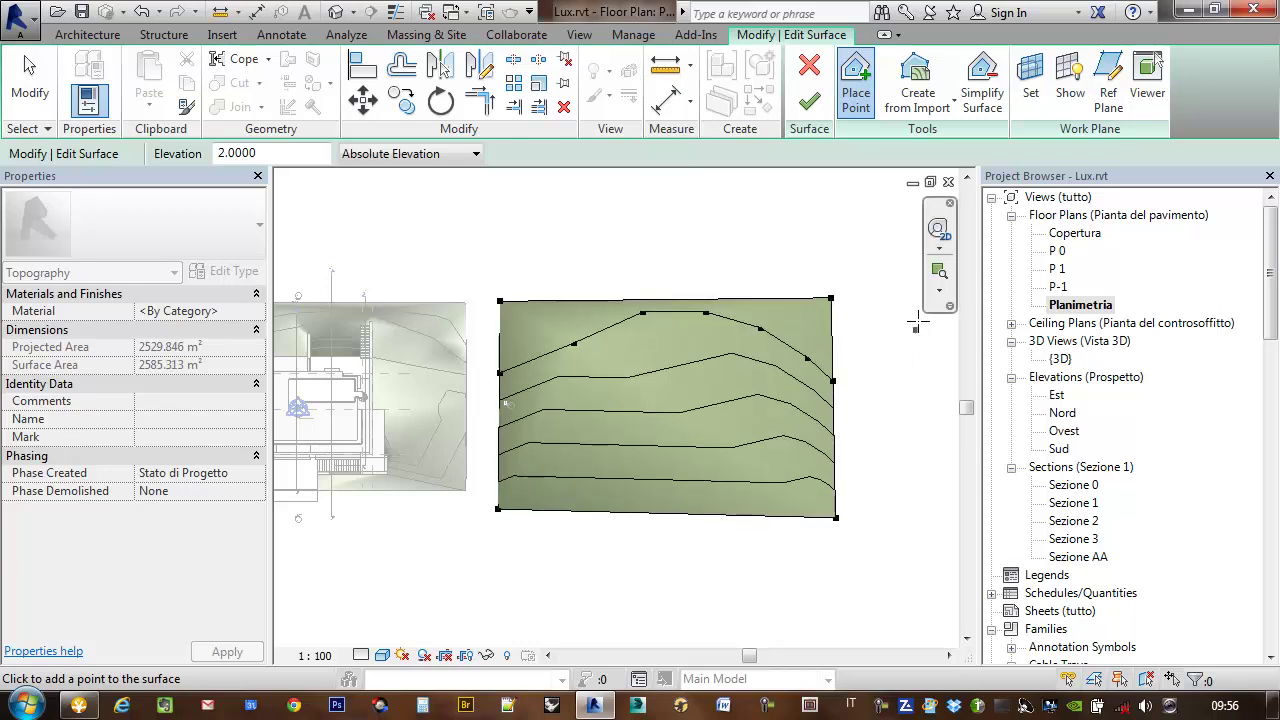
Add a row of eight elevation-1 points just below the elevation-2 row
{"action": "double_click", "coordinate": [289, 156]}
{"action": "type", "text": "1"}
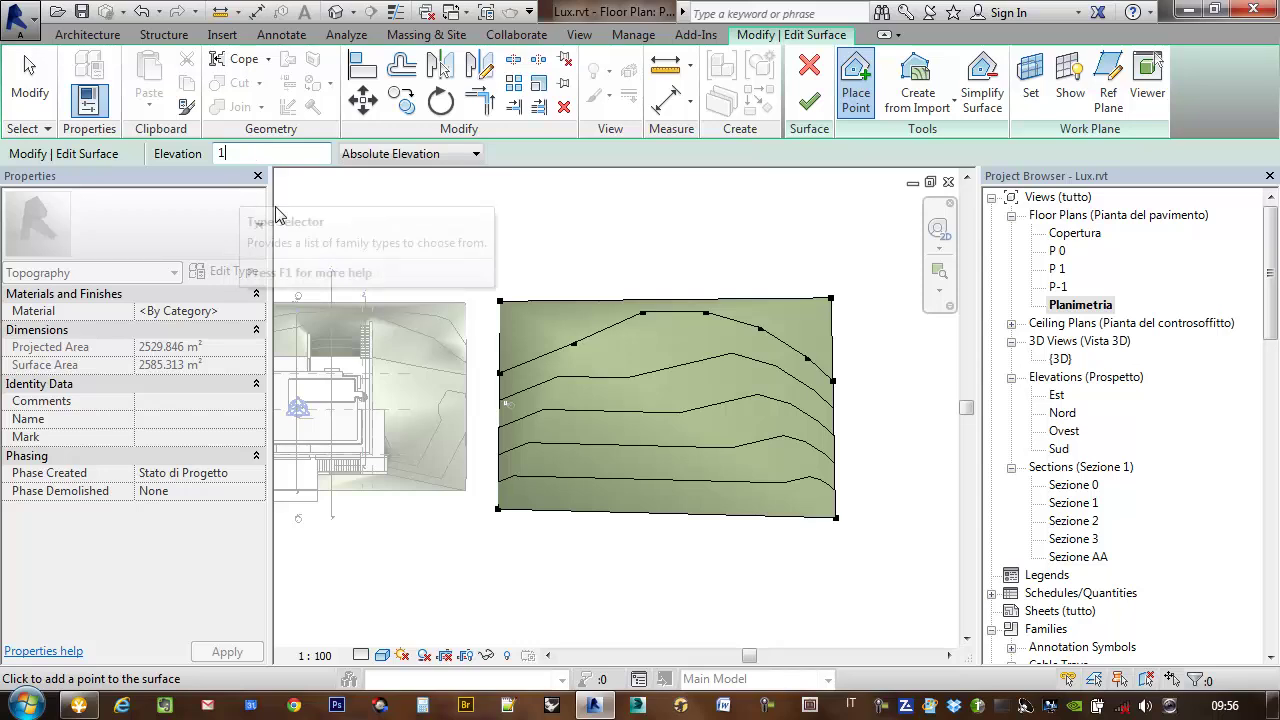
{"action": "left_click", "coordinate": [500, 413]}
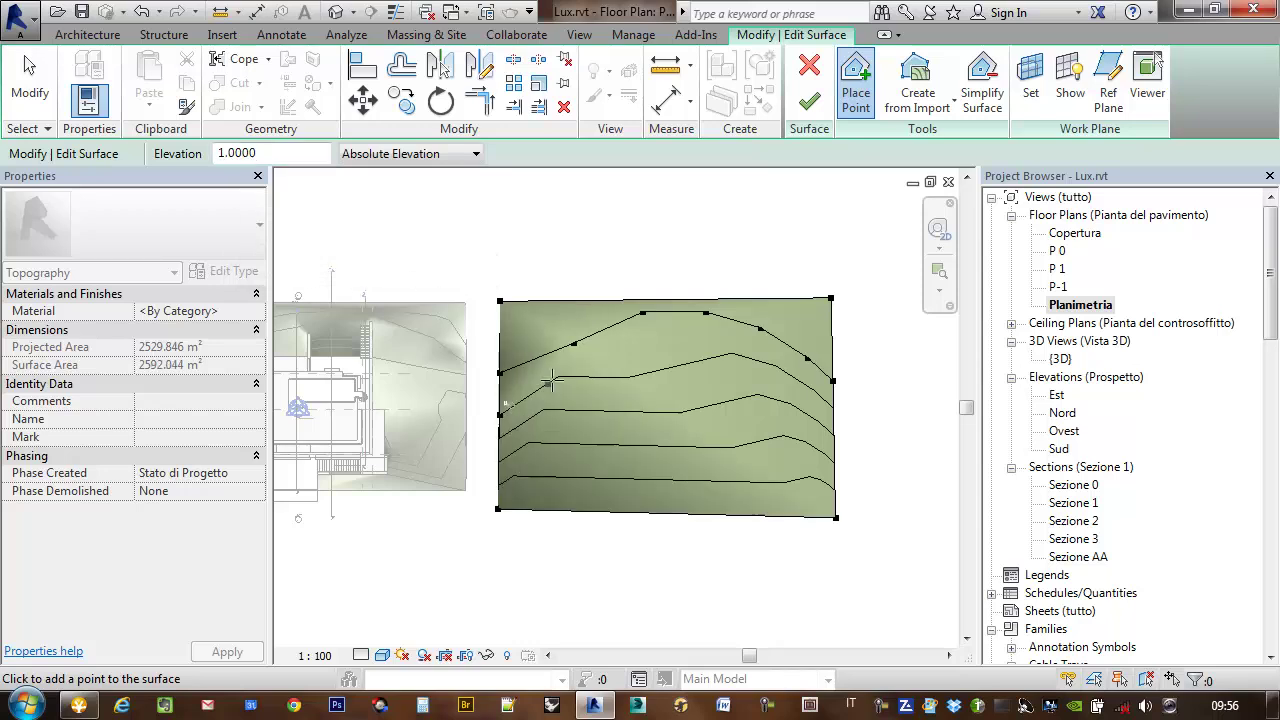
{"action": "left_click", "coordinate": [558, 372]}
{"action": "left_click", "coordinate": [613, 351]}
{"action": "left_click", "coordinate": [673, 340]}
{"action": "left_click", "coordinate": [721, 341]}
{"action": "left_click", "coordinate": [767, 354]}
{"action": "left_click", "coordinate": [813, 380]}
{"action": "left_click", "coordinate": [832, 407]}
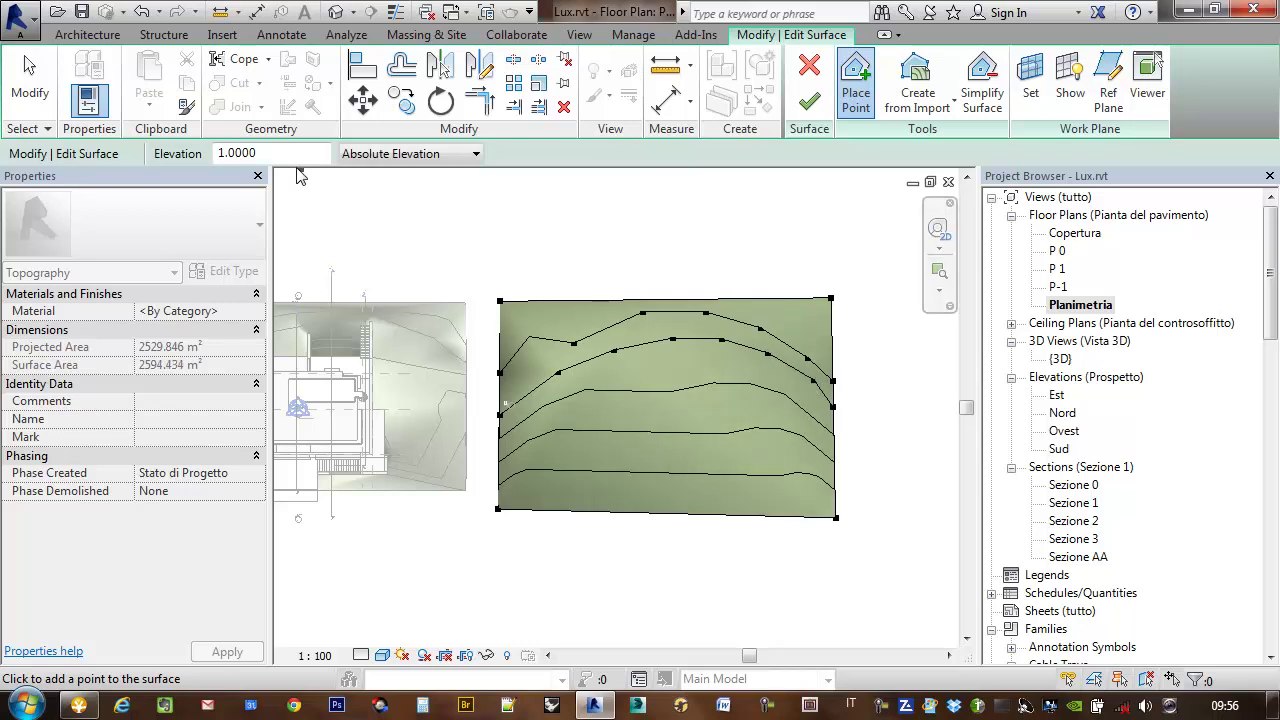
Add a row of five elevation-0 points across the middle of the surface
{"action": "left_click", "coordinate": [237, 153]}
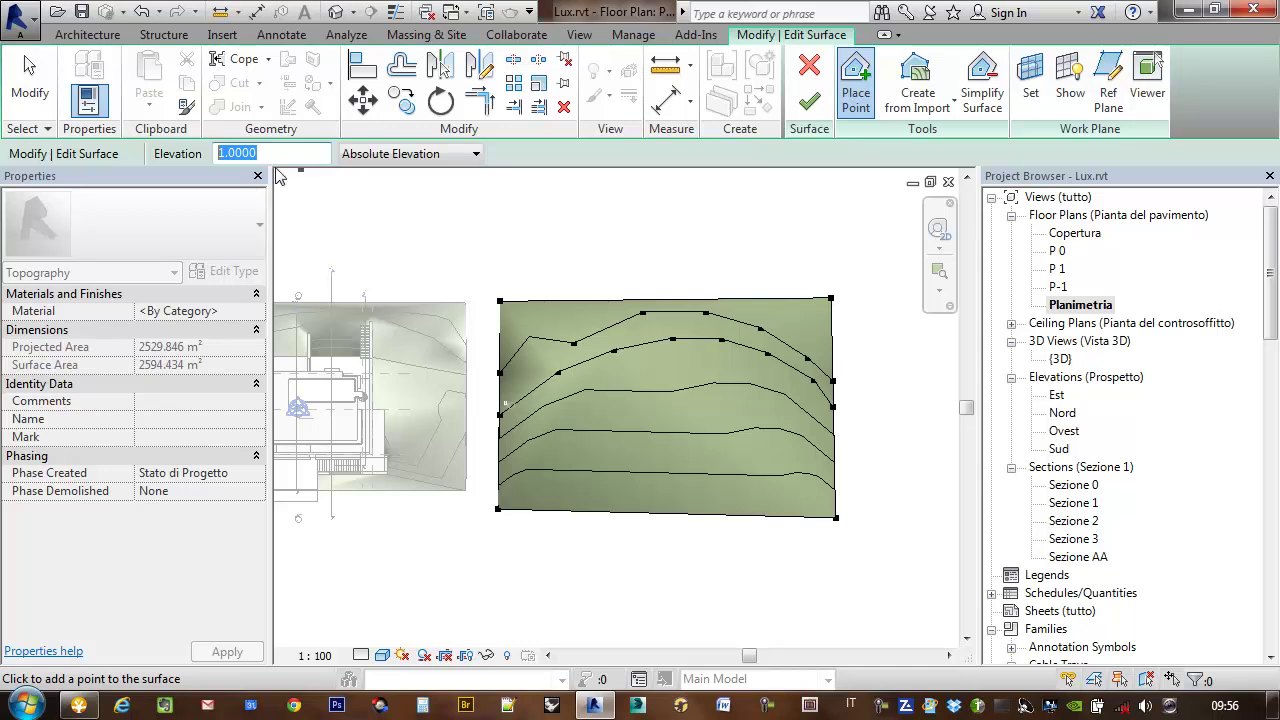
{"action": "type", "text": "0"}
{"action": "left_click", "coordinate": [499, 431]}
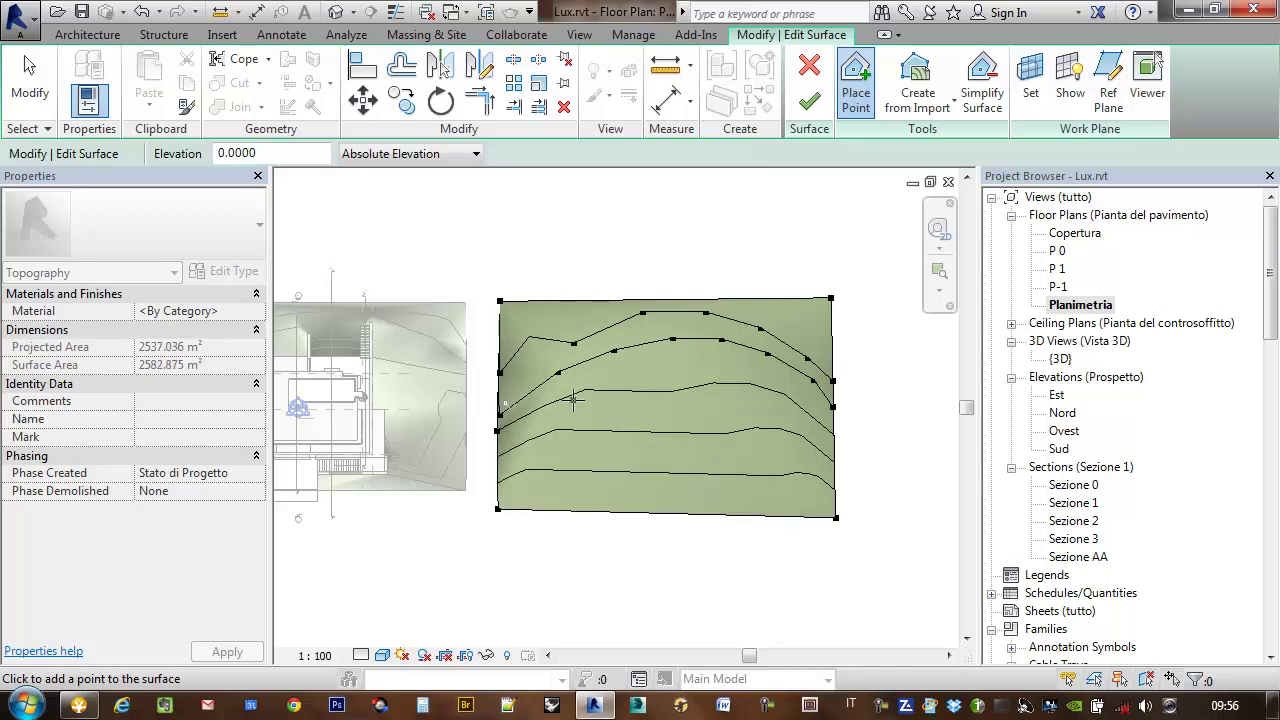
{"action": "left_click", "coordinate": [632, 375]}
{"action": "left_click", "coordinate": [705, 370]}
{"action": "left_click", "coordinate": [762, 390]}
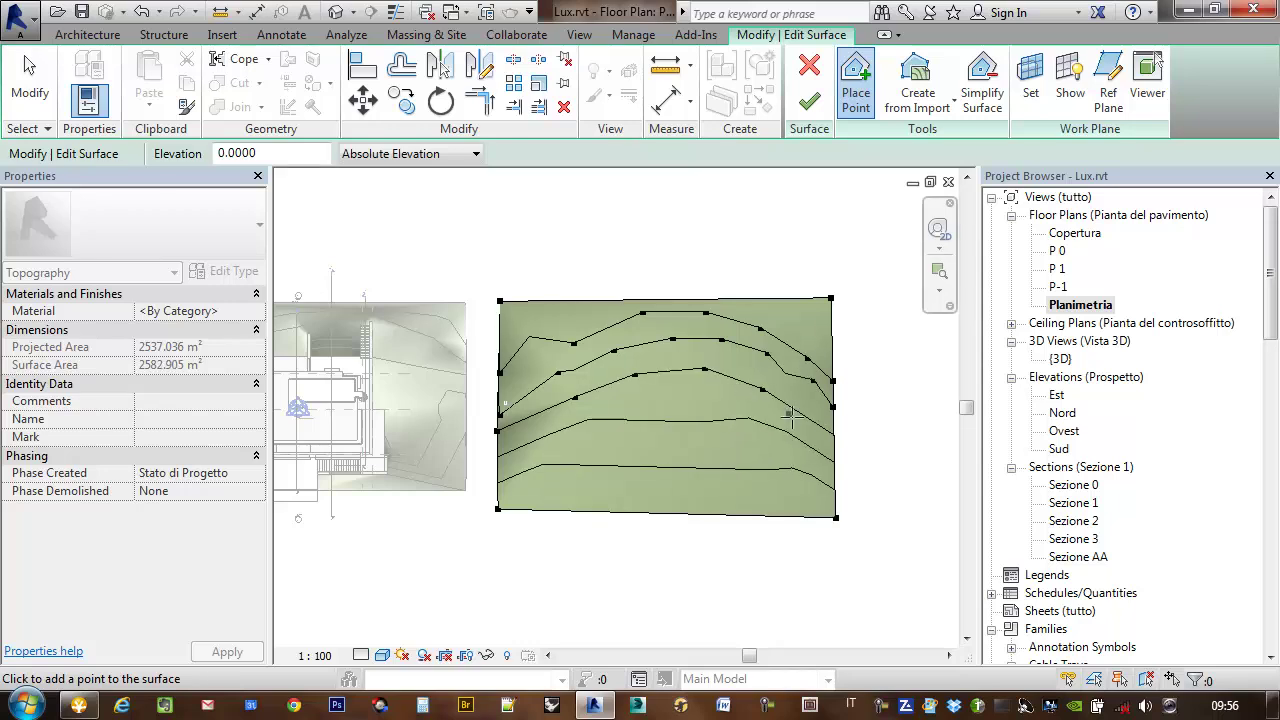
{"action": "left_click", "coordinate": [834, 436]}
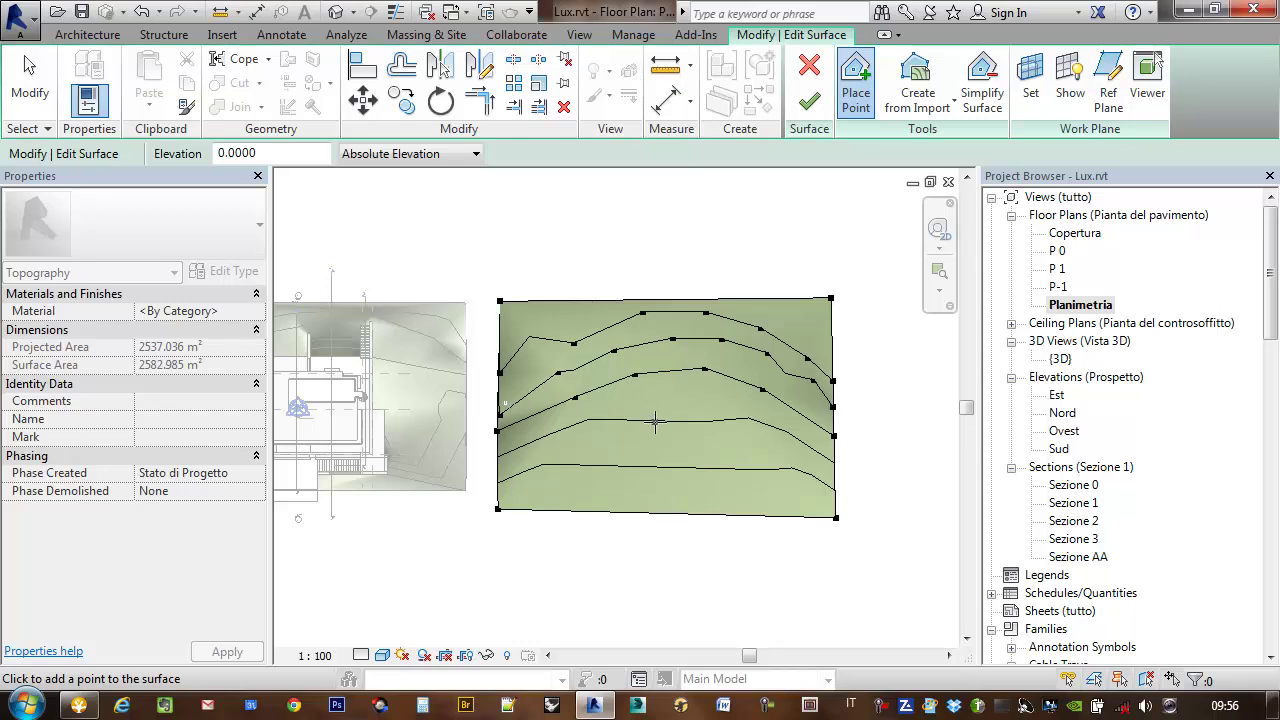
Add a second row of six elevation-0 points along the lower middle
{"action": "left_click", "coordinate": [497, 447]}
{"action": "left_click", "coordinate": [574, 445]}
{"action": "left_click", "coordinate": [625, 458]}
{"action": "left_click", "coordinate": [700, 460]}
{"action": "left_click", "coordinate": [767, 444]}
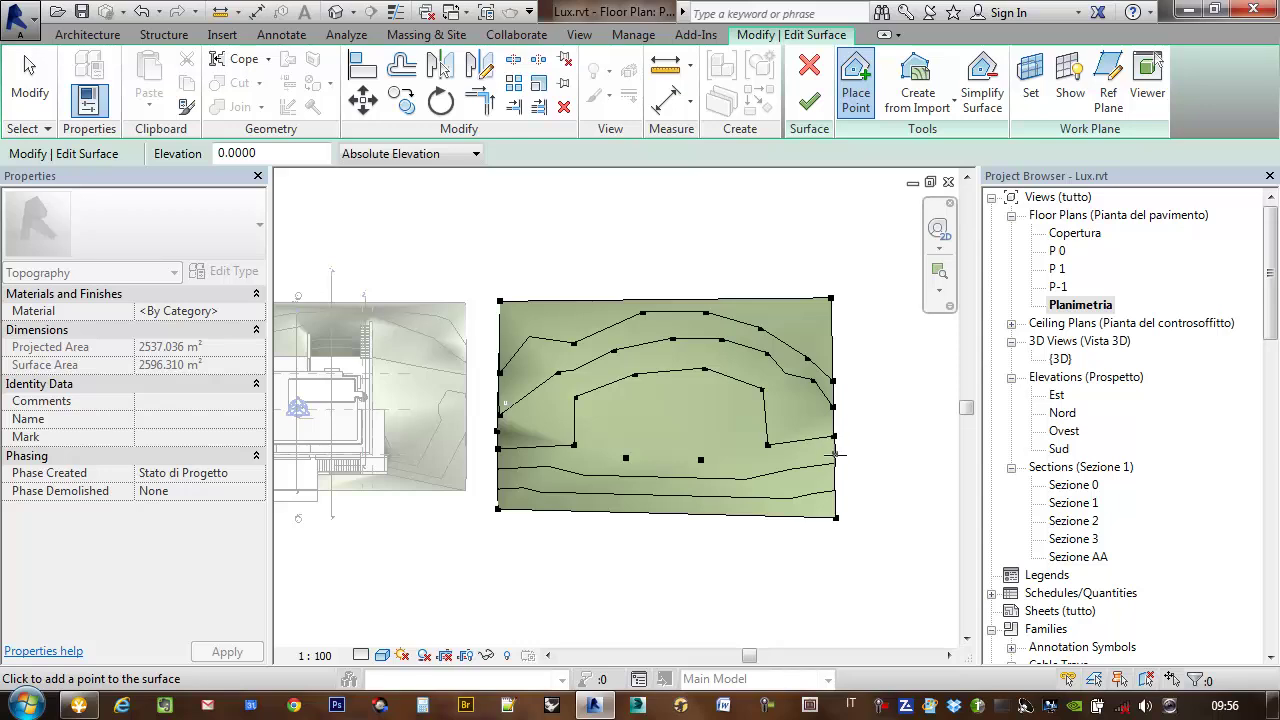
{"action": "left_click", "coordinate": [836, 454]}
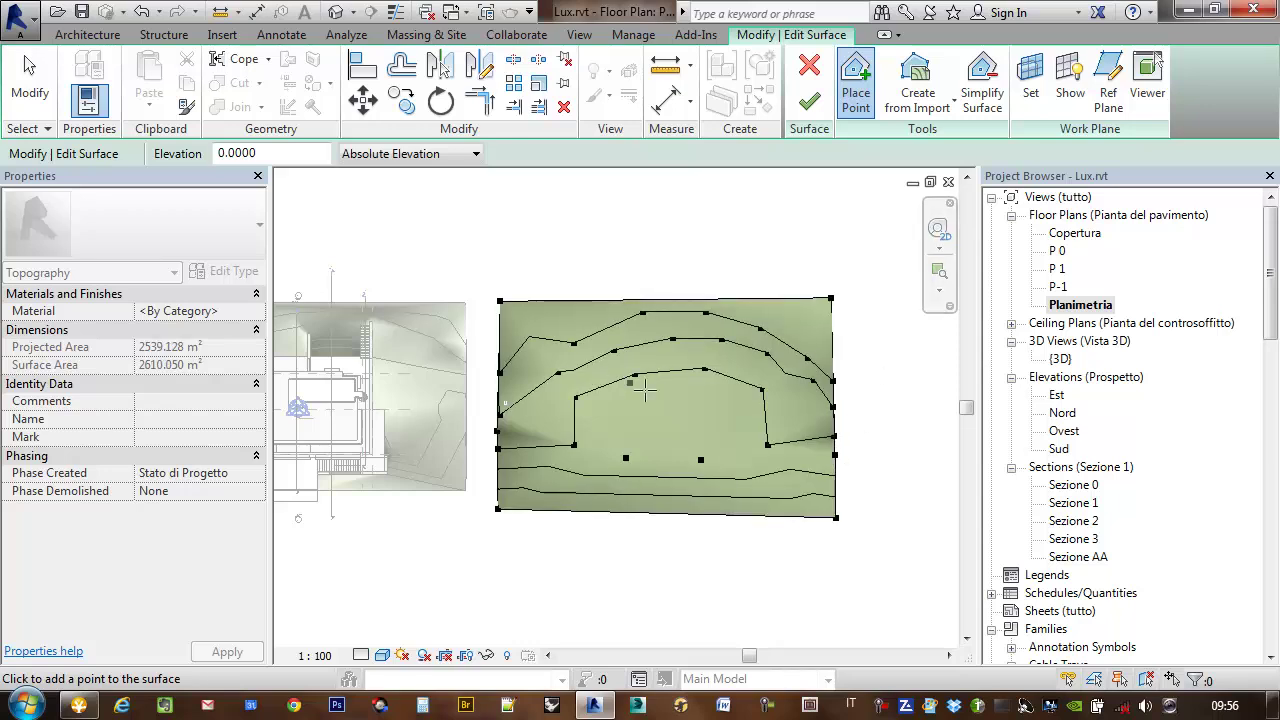
{"action": "middle_click_drag", "start_coordinate": [645, 392], "coordinate": [605, 315]}
Place a row of five elevation -1 points along the lower contour
{"action": "left_click", "coordinate": [235, 153]}
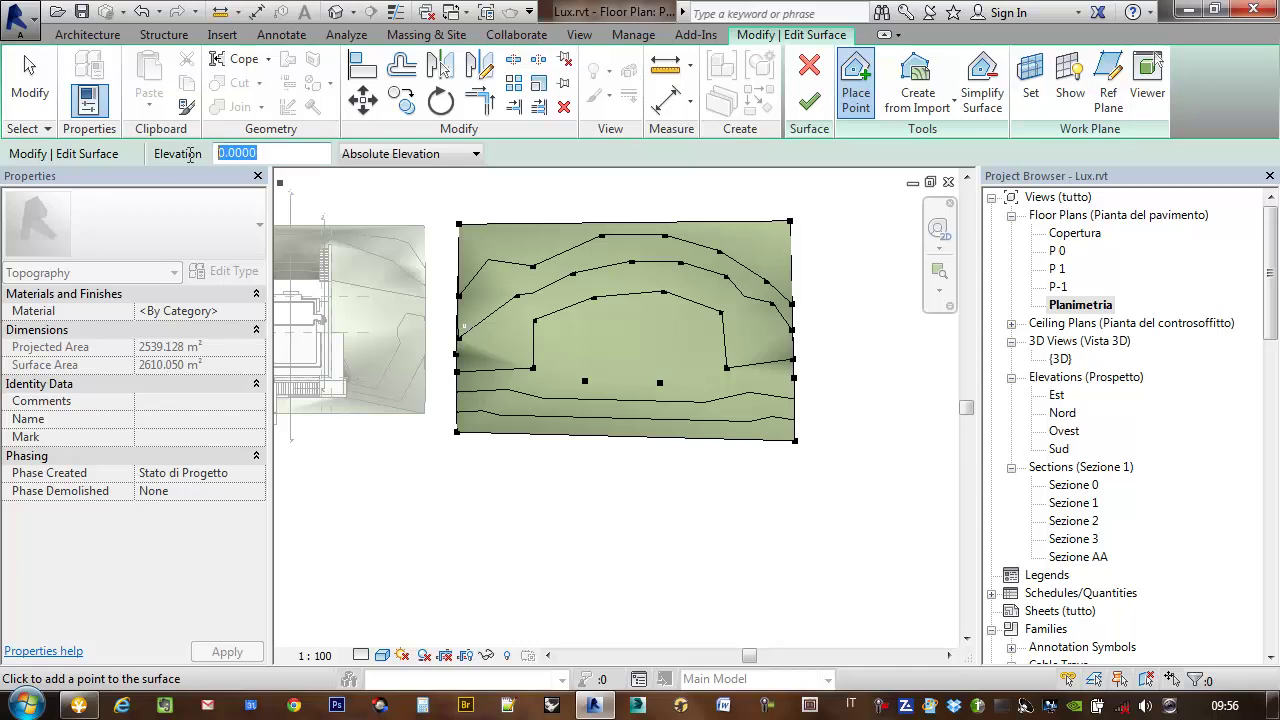
{"action": "type", "text": "-1"}
{"action": "left_click", "coordinate": [454, 391]}
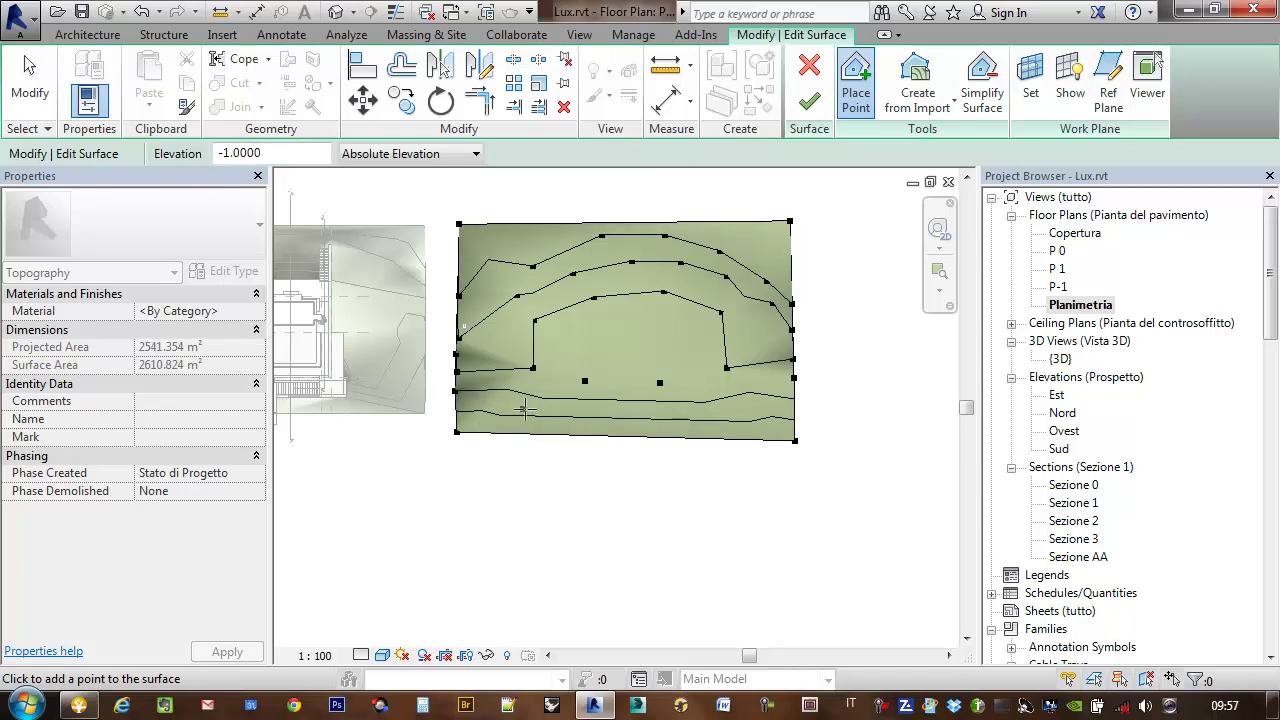
{"action": "left_click", "coordinate": [527, 410]}
{"action": "left_click", "coordinate": [597, 413]}
{"action": "left_click", "coordinate": [689, 412]}
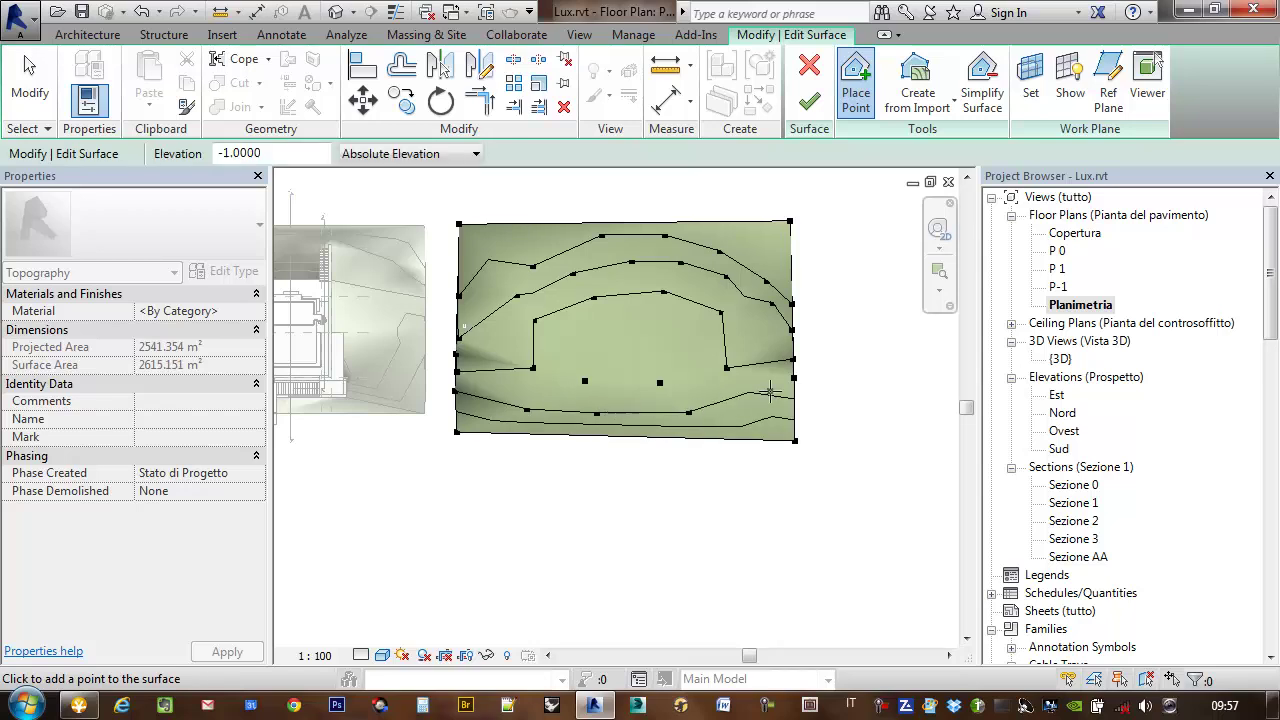
{"action": "left_click", "coordinate": [772, 388]}
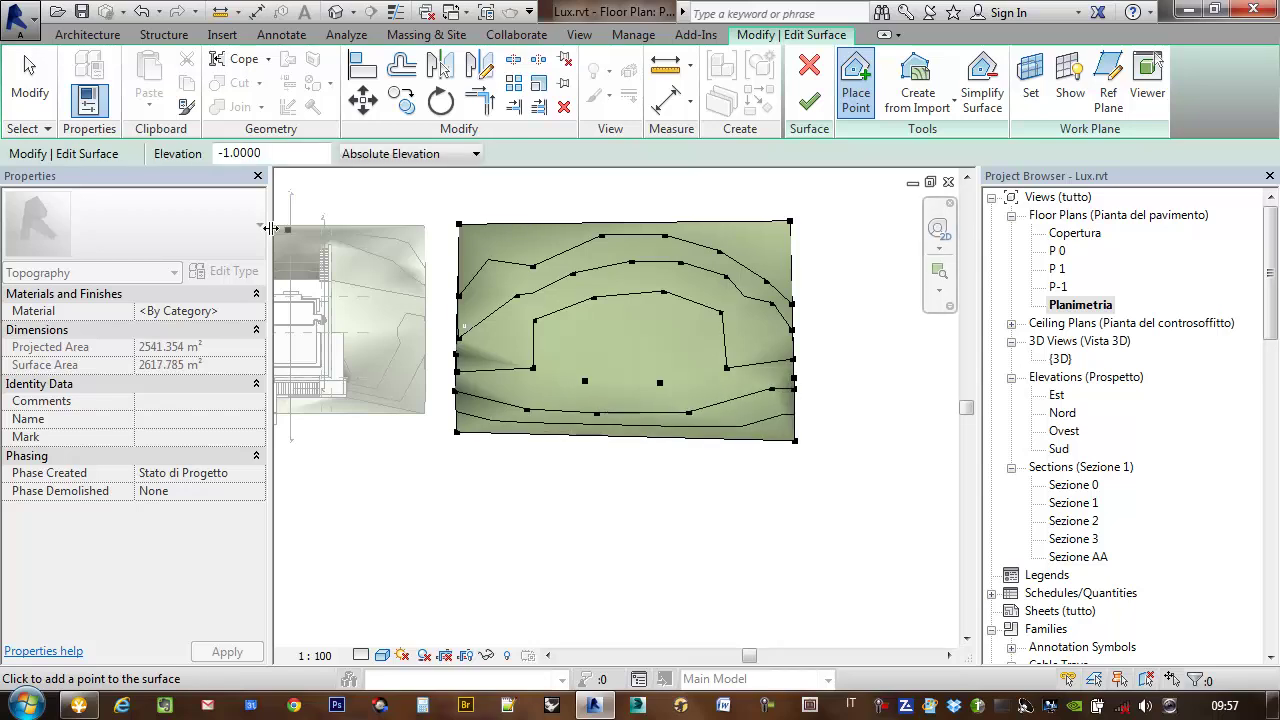
Add four -2 elevation points along the bottom edge and finish the toposurface
{"action": "double_click", "coordinate": [226, 155]}
{"action": "type", "text": "2"}
{"action": "left_click", "coordinate": [516, 425]}
{"action": "left_click", "coordinate": [600, 431]}
{"action": "left_click", "coordinate": [687, 427]}
{"action": "left_click", "coordinate": [765, 421]}
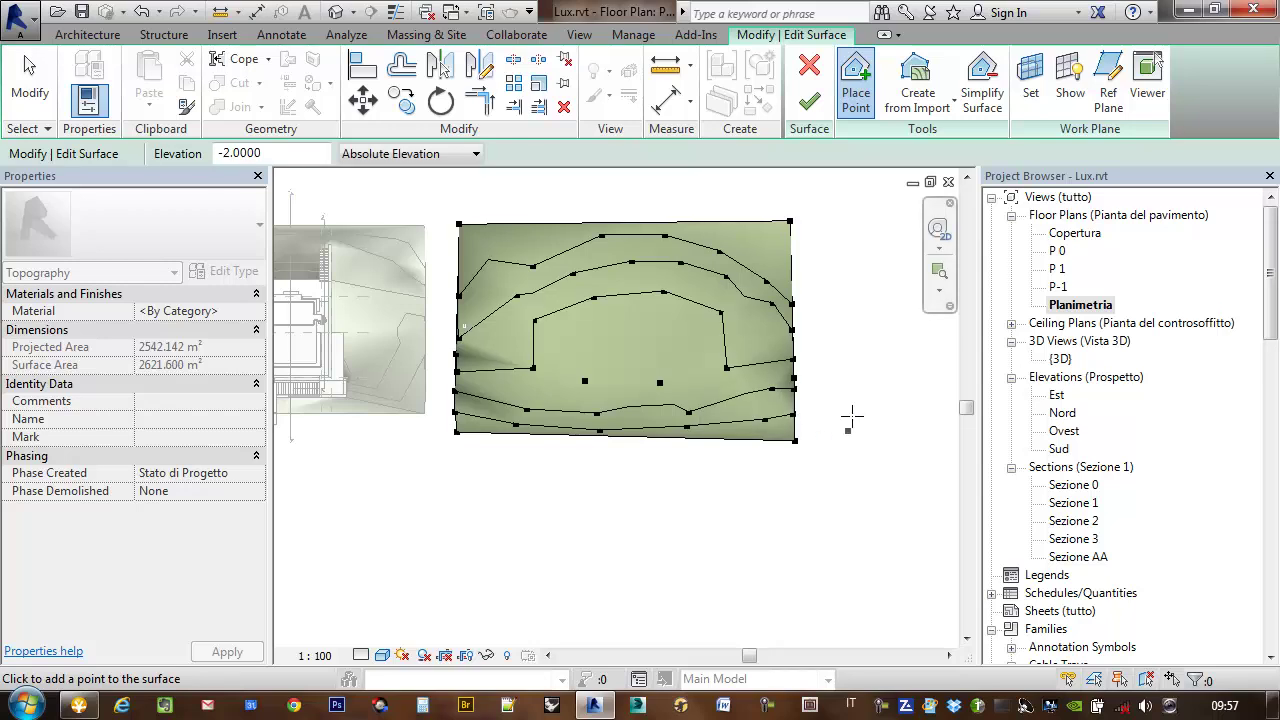
{"action": "left_click", "coordinate": [809, 100]}
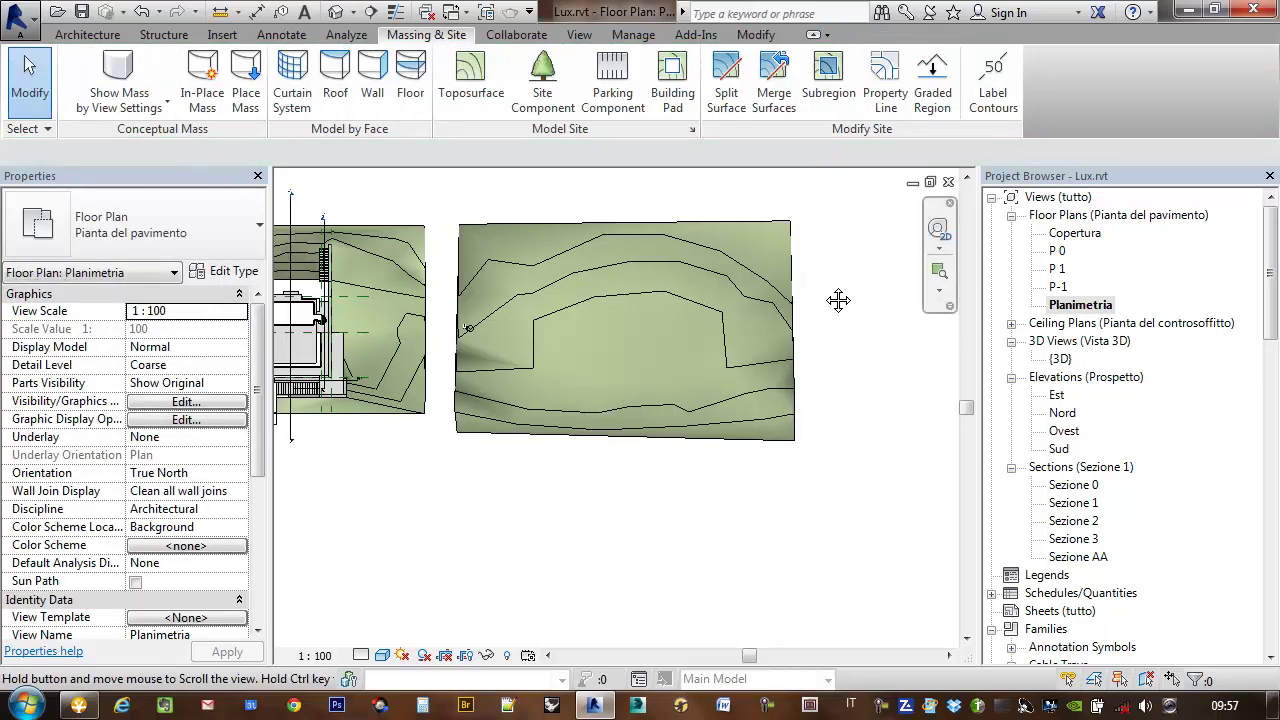
Switch to the {3D} view and orbit around the arching contoured toposurface beside the house
{"action": "middle_click_drag", "start_coordinate": [838, 300], "coordinate": [769, 315]}
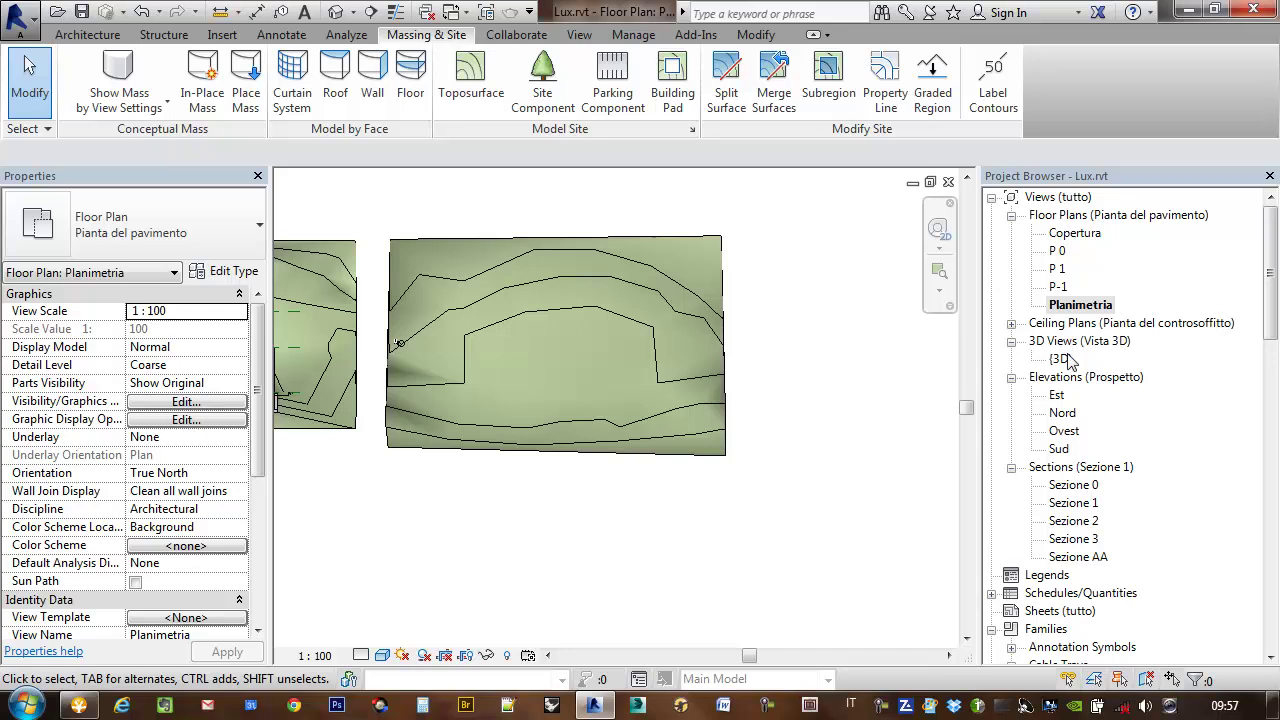
{"action": "double_click", "coordinate": [1062, 358]}
{"action": "mouse_move", "coordinate": [760, 453]}
{"action": "middle_mouse_down", "text": "shift"}
{"action": "mouse_move", "coordinate": [647, 484]}
{"action": "mouse_move", "coordinate": [658, 388]}
{"action": "mouse_move", "coordinate": [674, 374]}
{"action": "mouse_move", "coordinate": [608, 433]}
{"action": "middle_mouse_up", "text": "shift"}
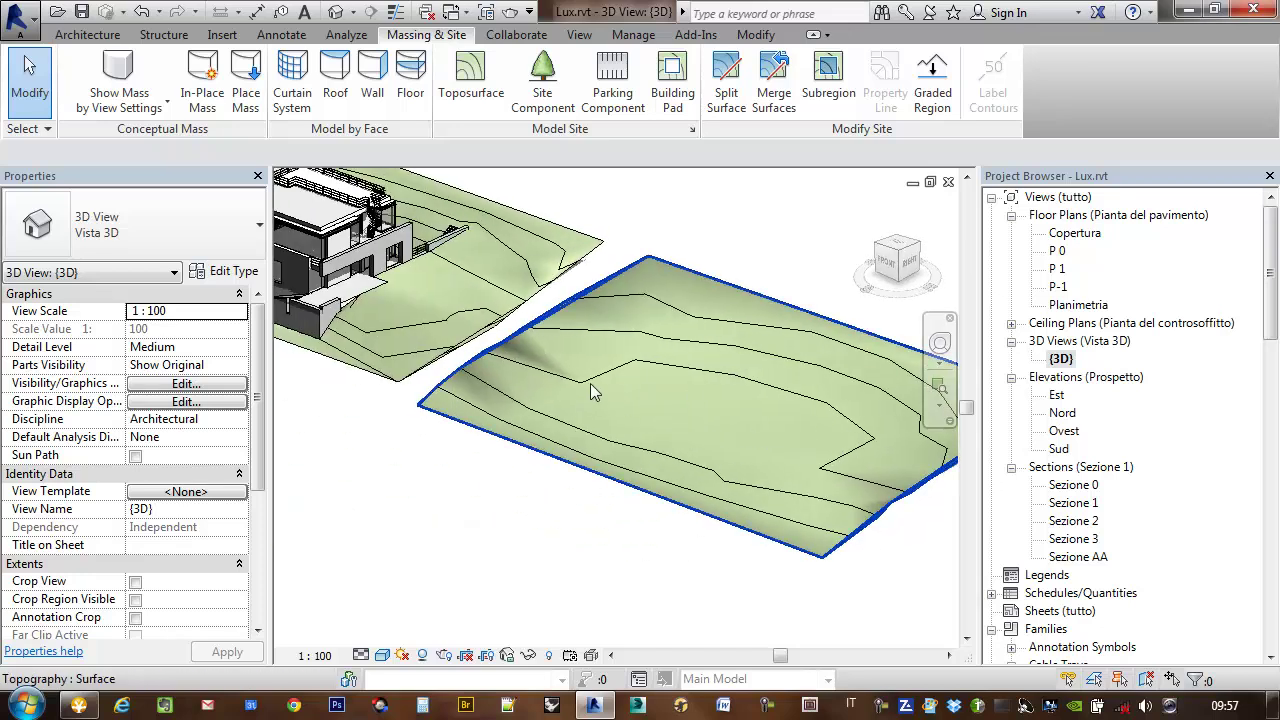
{"action": "mouse_move", "coordinate": [712, 405]}
{"action": "middle_mouse_down", "text": "shift"}
{"action": "mouse_move", "coordinate": [594, 387]}
{"action": "mouse_move", "coordinate": [516, 452]}
{"action": "mouse_move", "coordinate": [415, 410]}
{"action": "mouse_move", "coordinate": [680, 492]}
{"action": "mouse_move", "coordinate": [491, 537]}
{"action": "mouse_move", "coordinate": [594, 520]}
{"action": "mouse_move", "coordinate": [611, 446]}
{"action": "mouse_move", "coordinate": [570, 452]}
{"action": "mouse_move", "coordinate": [690, 472]}
{"action": "mouse_move", "coordinate": [609, 455]}
{"action": "middle_mouse_up", "text": "shift"}
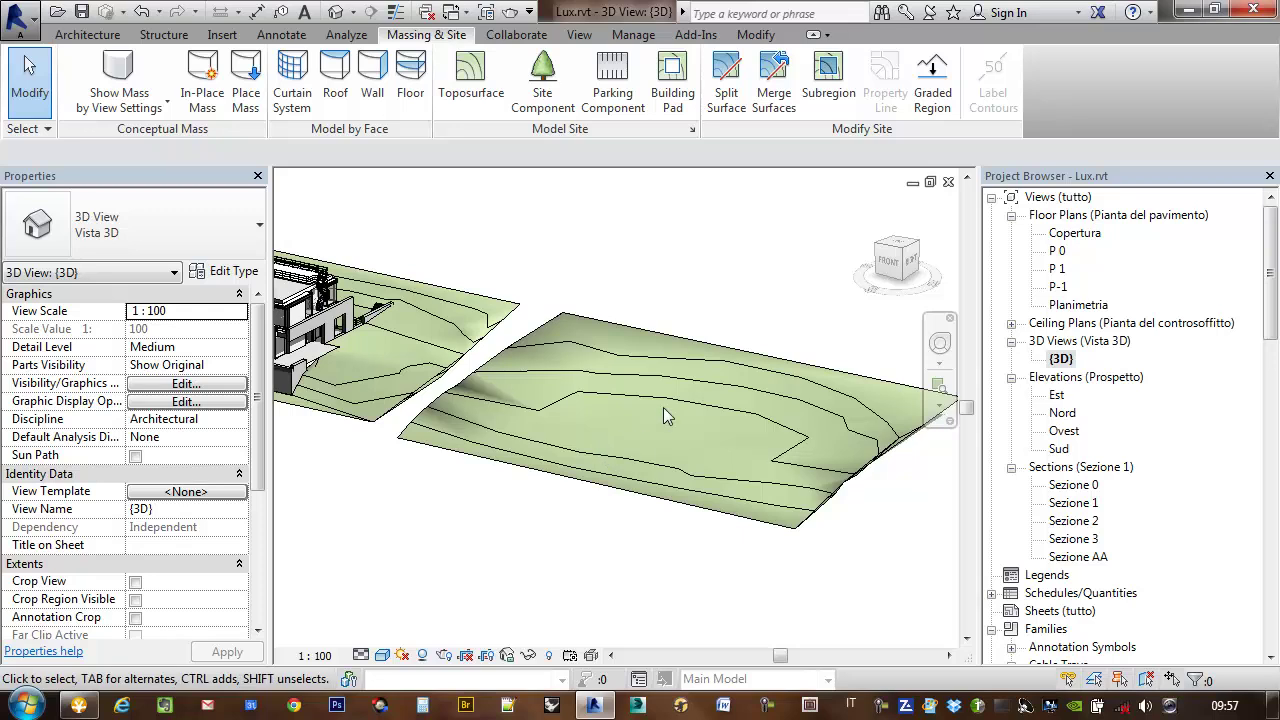
{"action": "middle_click_drag", "start_coordinate": [664, 404], "coordinate": [598, 402]}
{"action": "mouse_move", "coordinate": [650, 278]}
{"action": "middle_mouse_down"}
{"action": "mouse_move", "coordinate": [640, 246]}
{"action": "mouse_move", "coordinate": [692, 278]}
{"action": "mouse_move", "coordinate": [774, 299]}
{"action": "middle_mouse_up"}
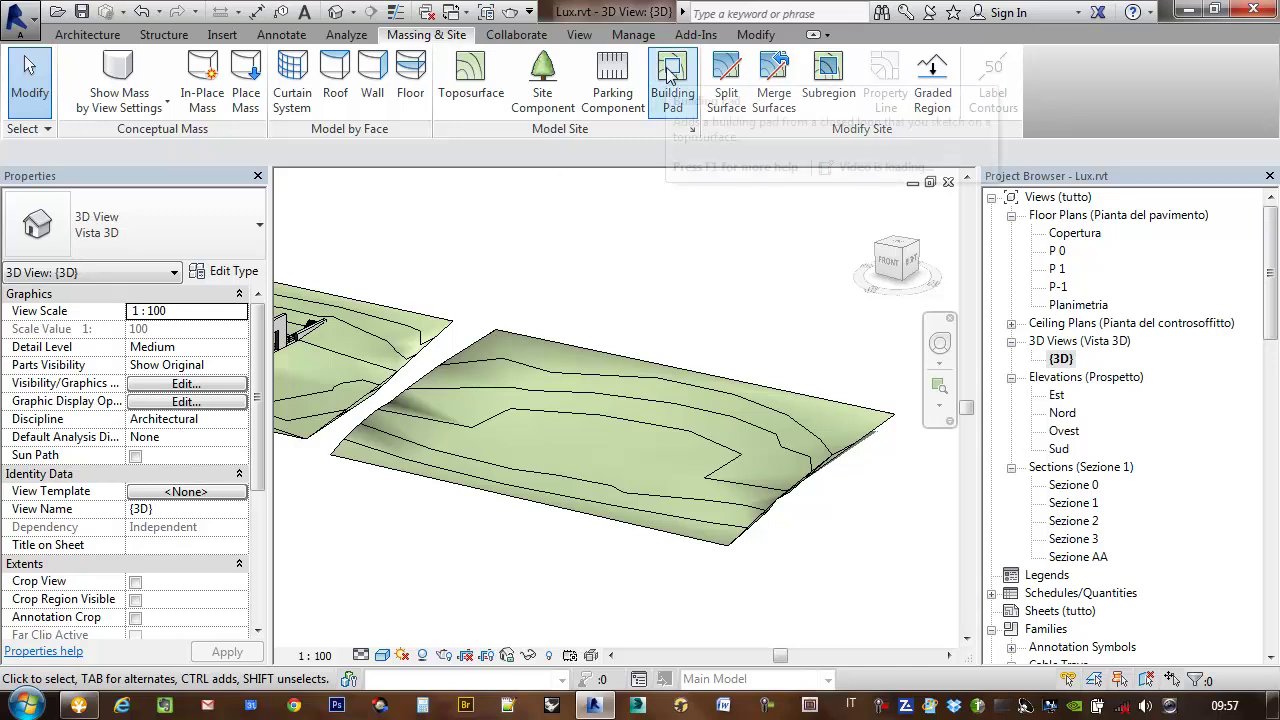
Open the Planimetria plan and start the Building Pad tool, restarting it once
{"action": "double_click", "coordinate": [1070, 305]}
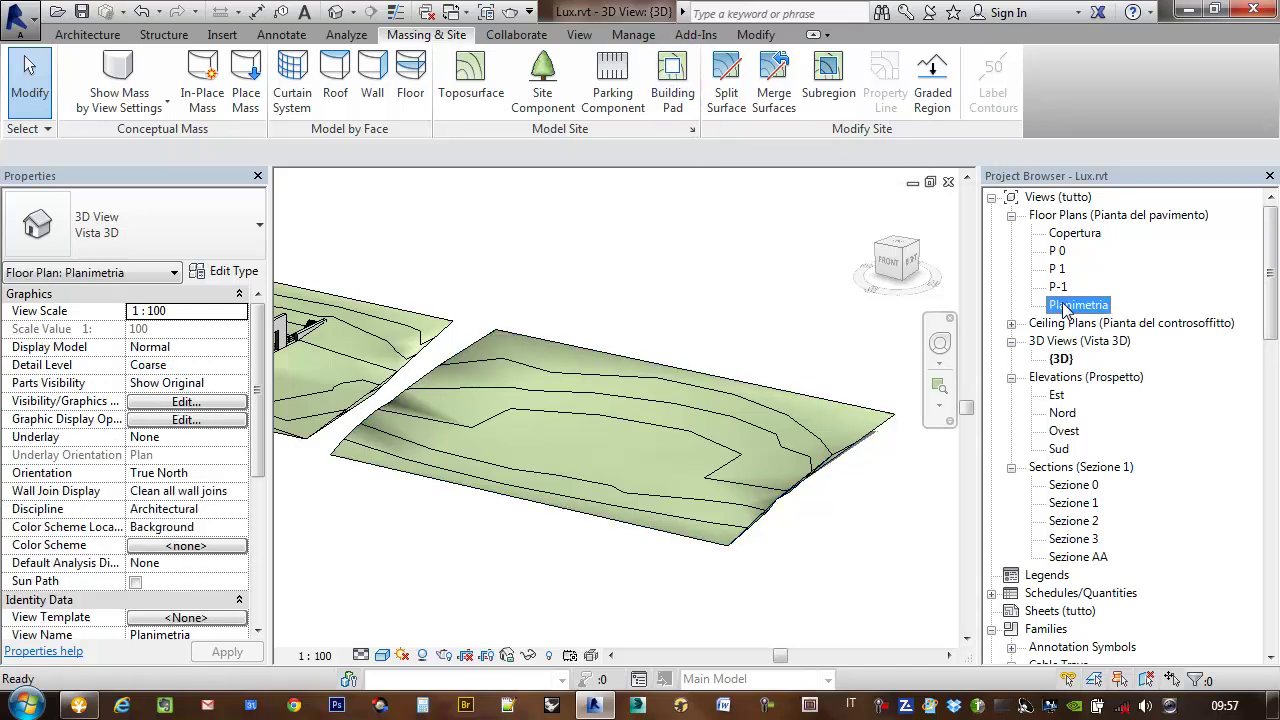
{"action": "right_click", "coordinate": [1066, 303]}
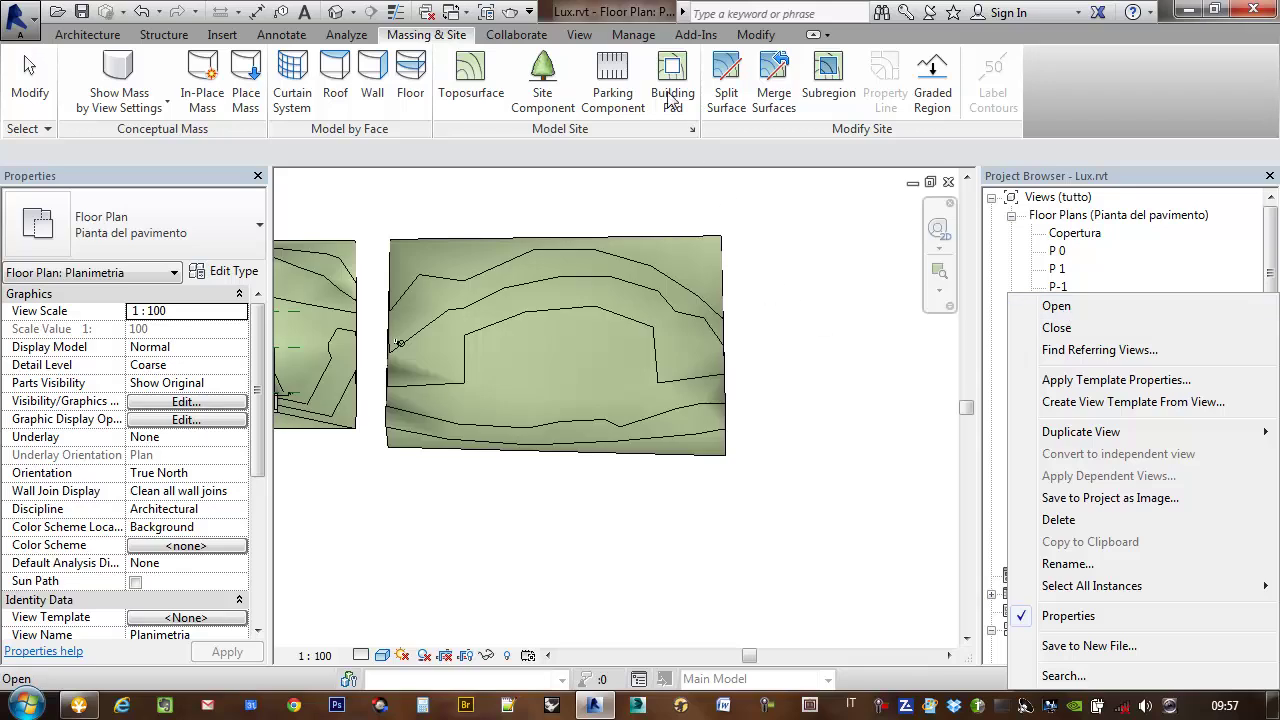
{"action": "left_click", "coordinate": [672, 100]}
{"action": "key", "text": "Escape"}
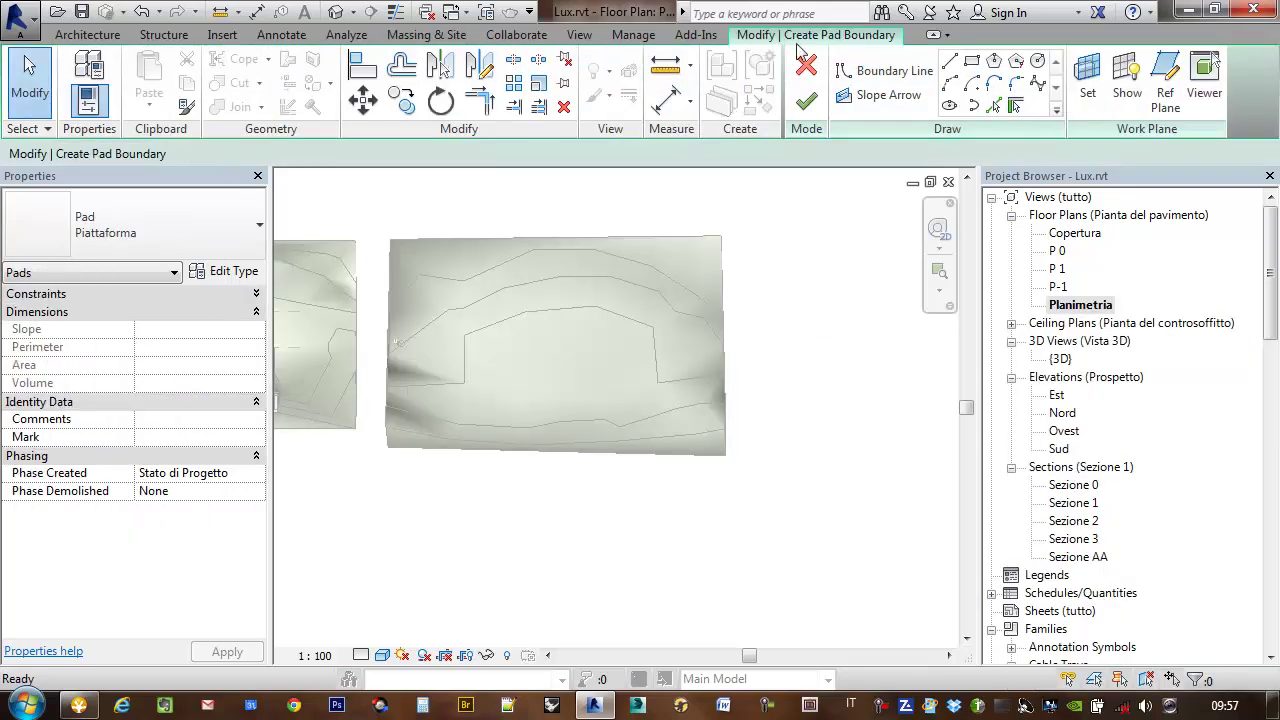
{"action": "left_click", "coordinate": [805, 70]}
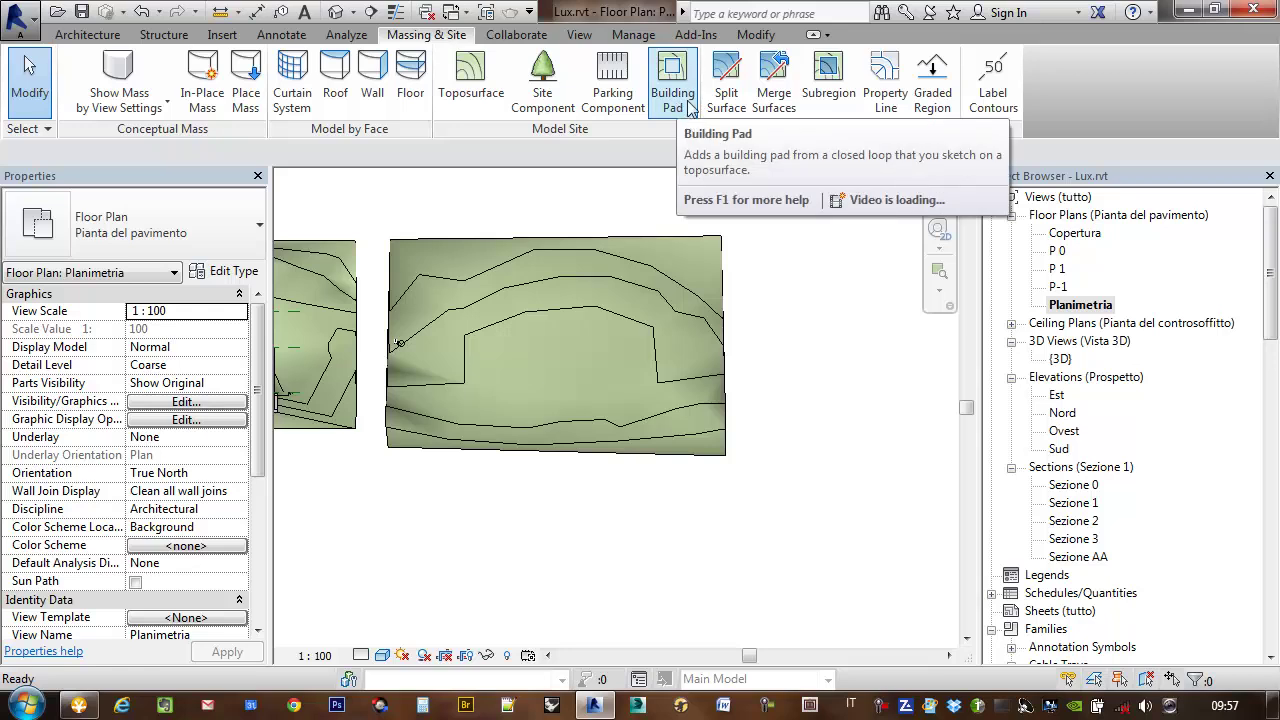
{"action": "mouse_move", "coordinate": [672, 86]}
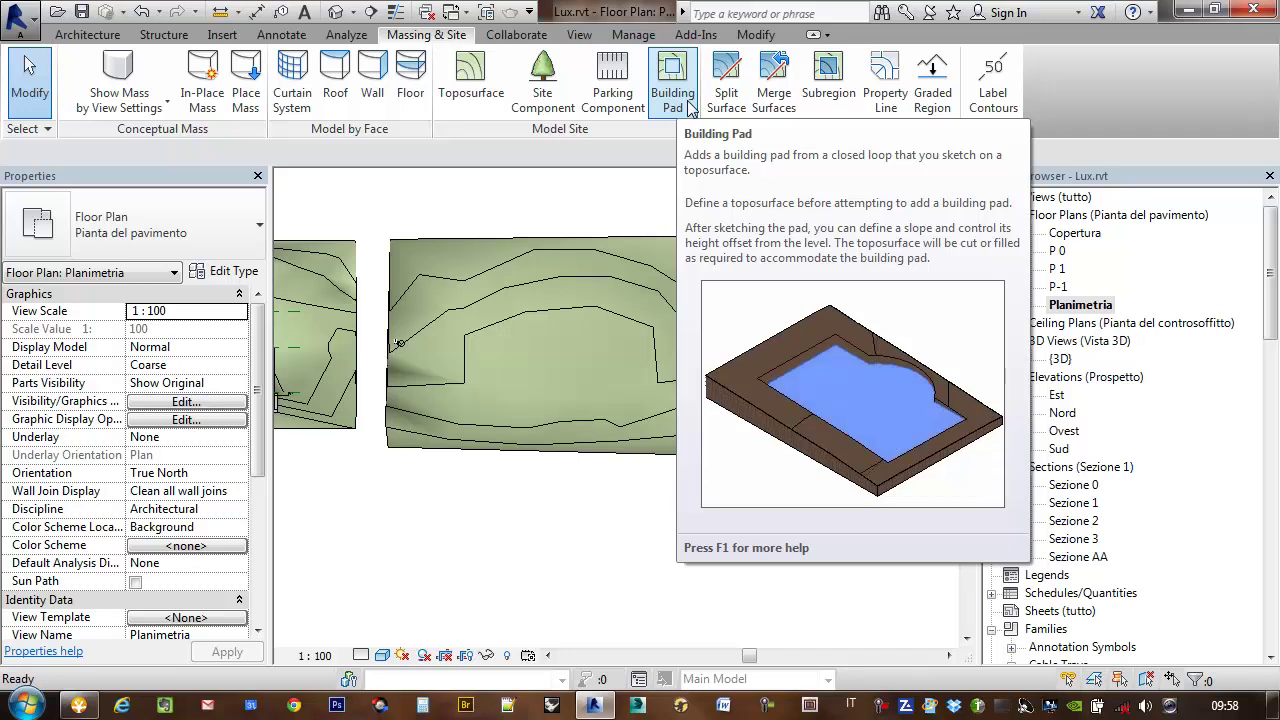
{"action": "middle_click_drag", "start_coordinate": [657, 290], "coordinate": [726, 304]}
{"action": "left_click", "coordinate": [672, 80]}
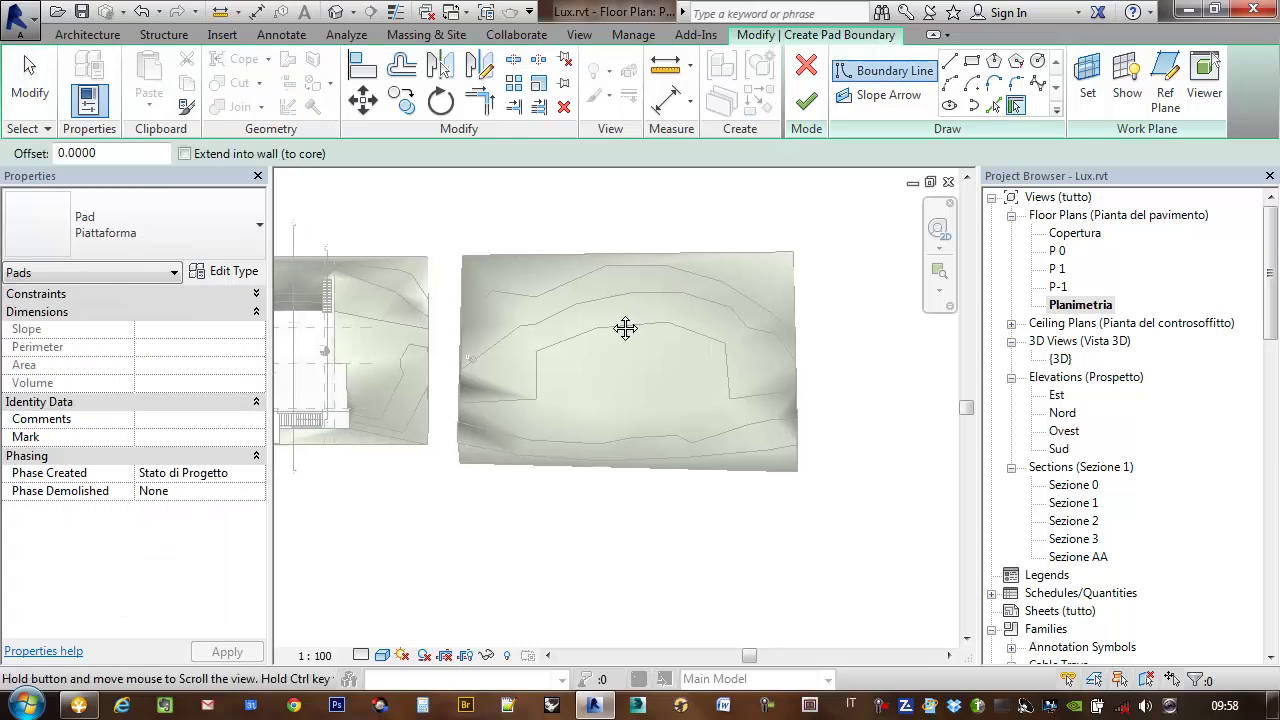
{"action": "scroll", "coordinate": [625, 328], "scroll_direction": "up", "scroll_amount": 2}
{"action": "middle_click_drag", "start_coordinate": [571, 346], "coordinate": [543, 349]}
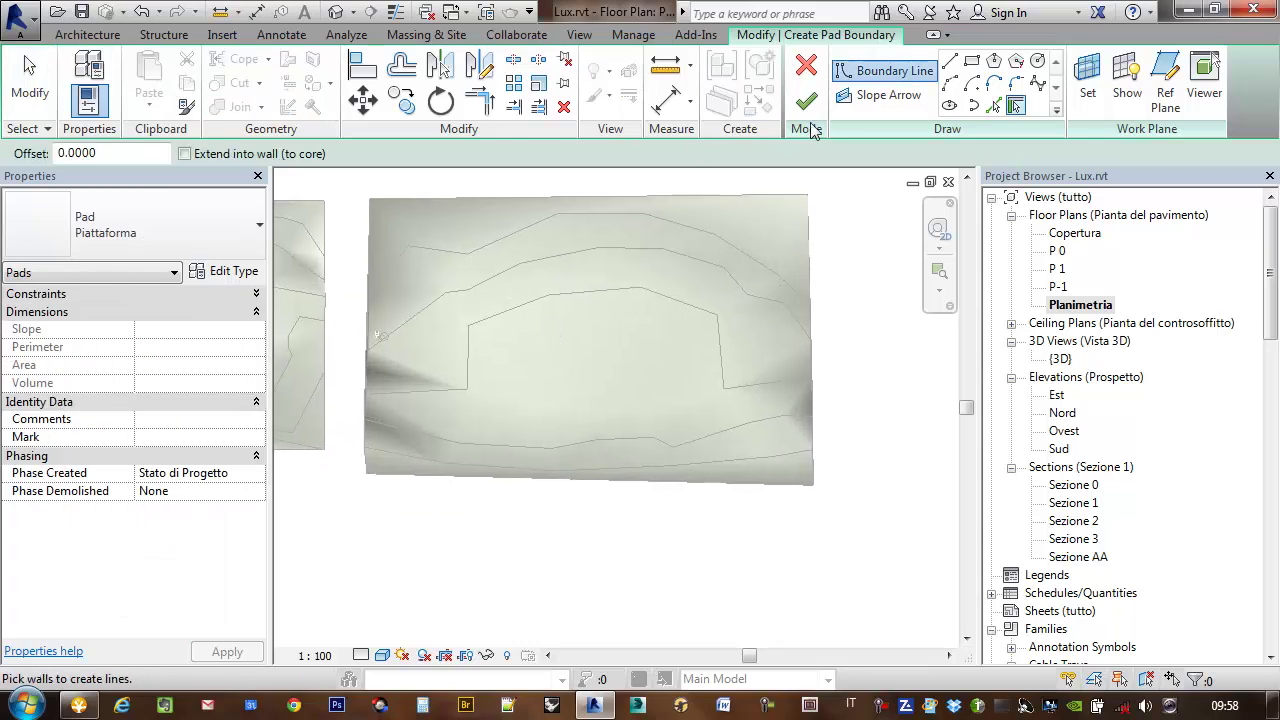
Sketch a closed, stepped rectangular pad boundary with chained lines on the toposurface
{"action": "left_click", "coordinate": [971, 60]}
{"action": "left_click", "coordinate": [950, 62]}
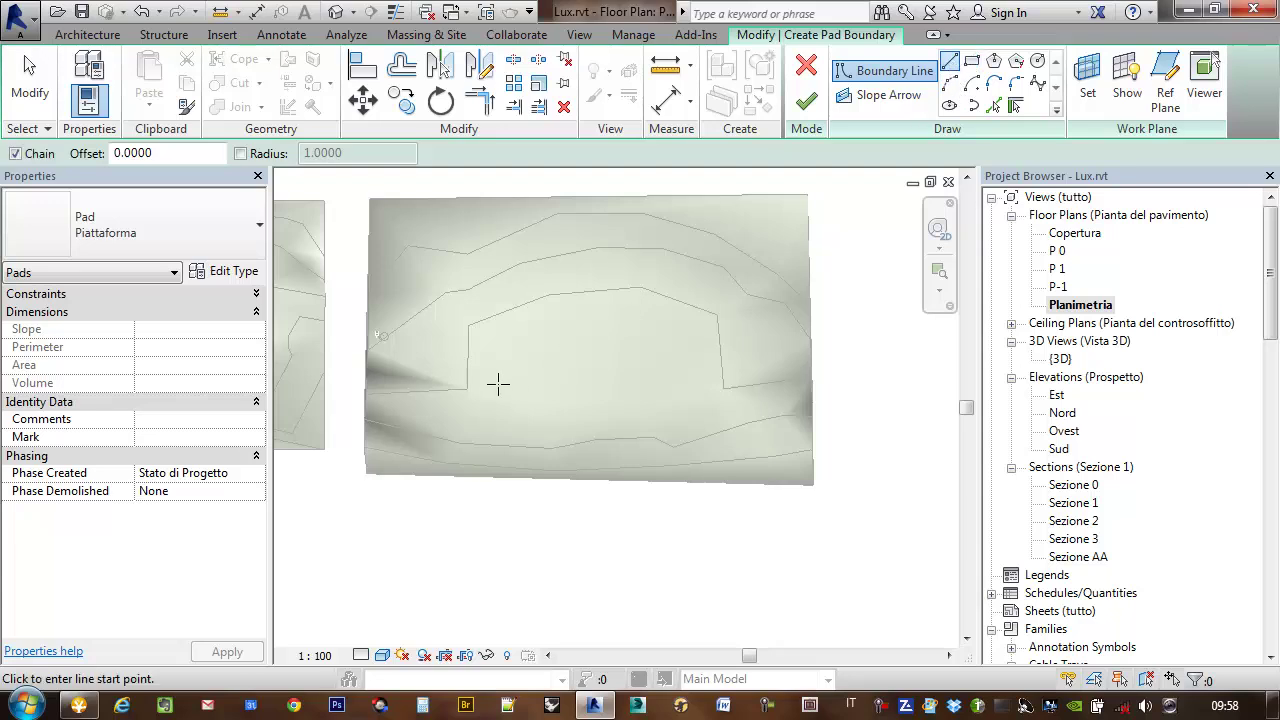
{"action": "left_click", "coordinate": [492, 334]}
{"action": "left_click", "coordinate": [535, 334]}
{"action": "left_click", "coordinate": [535, 306]}
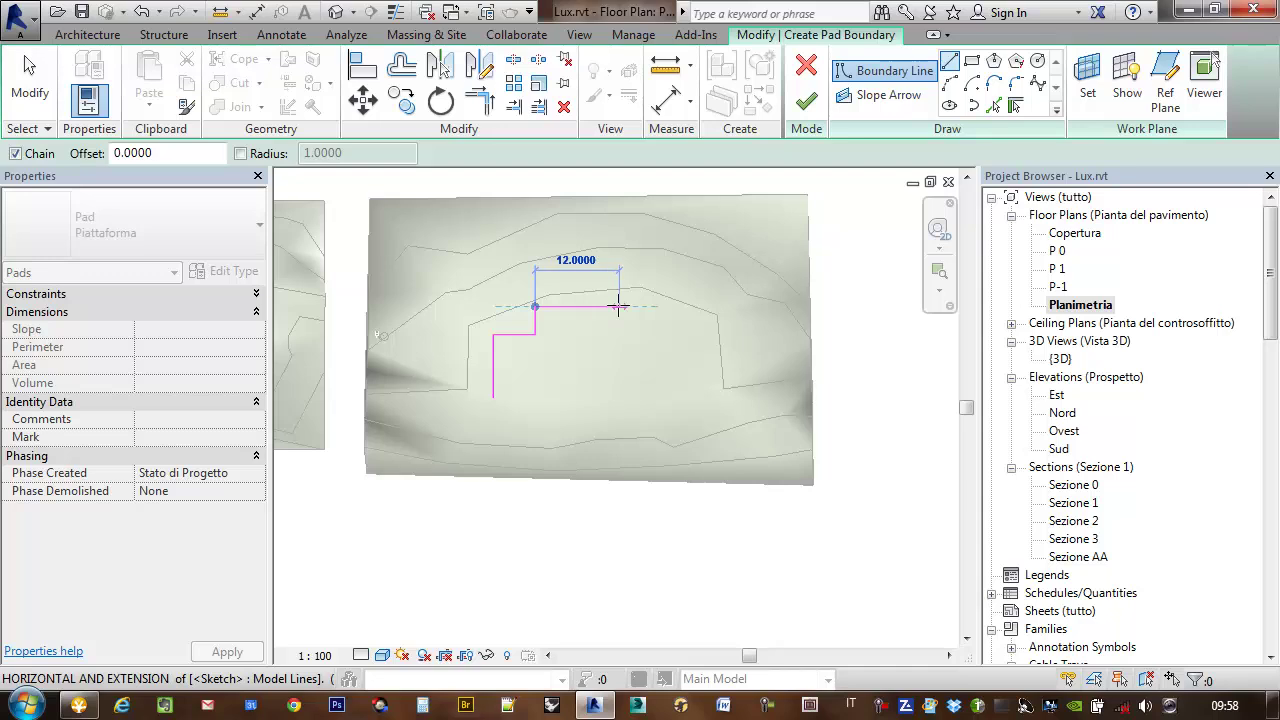
{"action": "left_click", "coordinate": [619, 306]}
{"action": "left_click", "coordinate": [619, 334]}
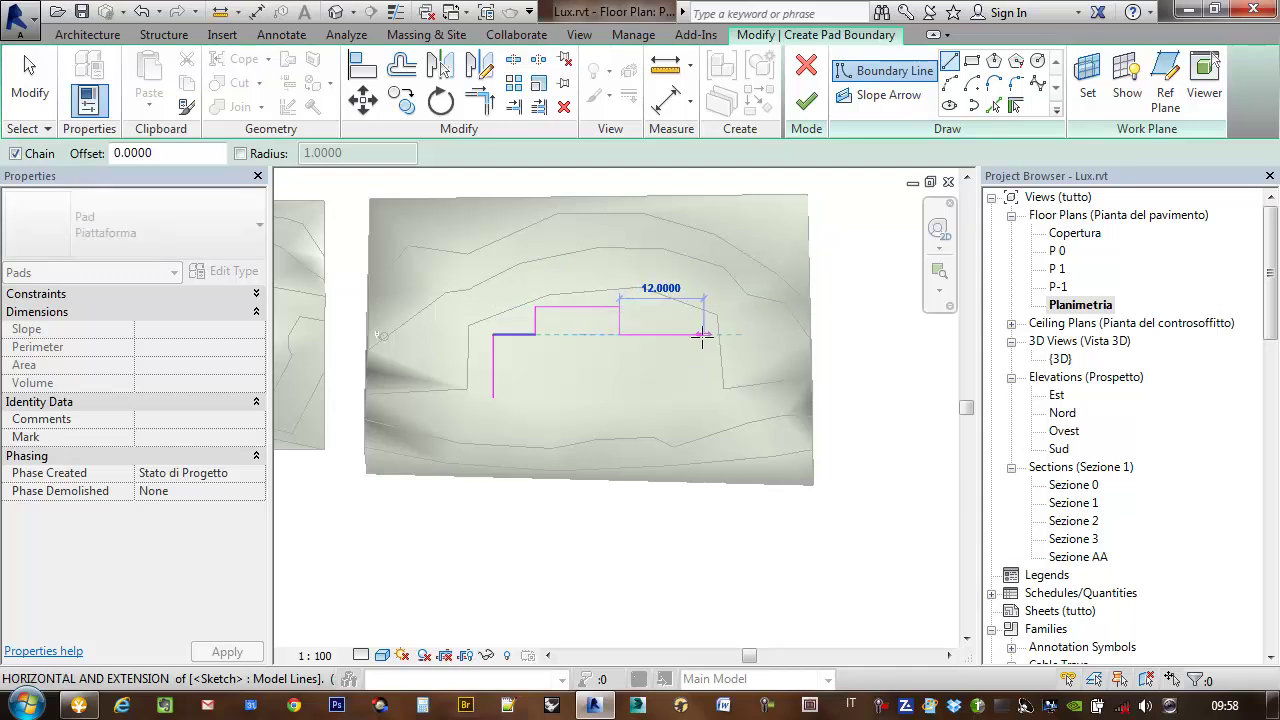
{"action": "left_click", "coordinate": [703, 334]}
{"action": "left_click", "coordinate": [703, 418]}
{"action": "left_click", "coordinate": [535, 418]}
{"action": "left_click", "coordinate": [535, 396]}
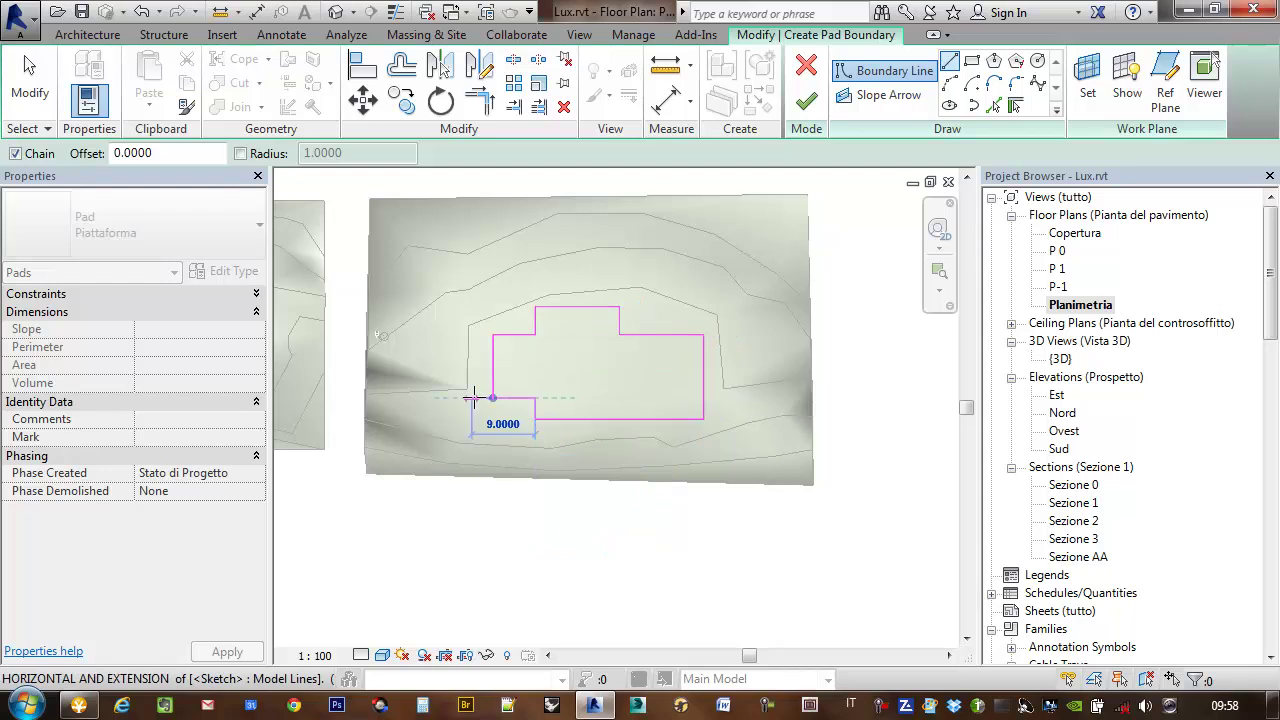
{"action": "left_click", "coordinate": [493, 398]}
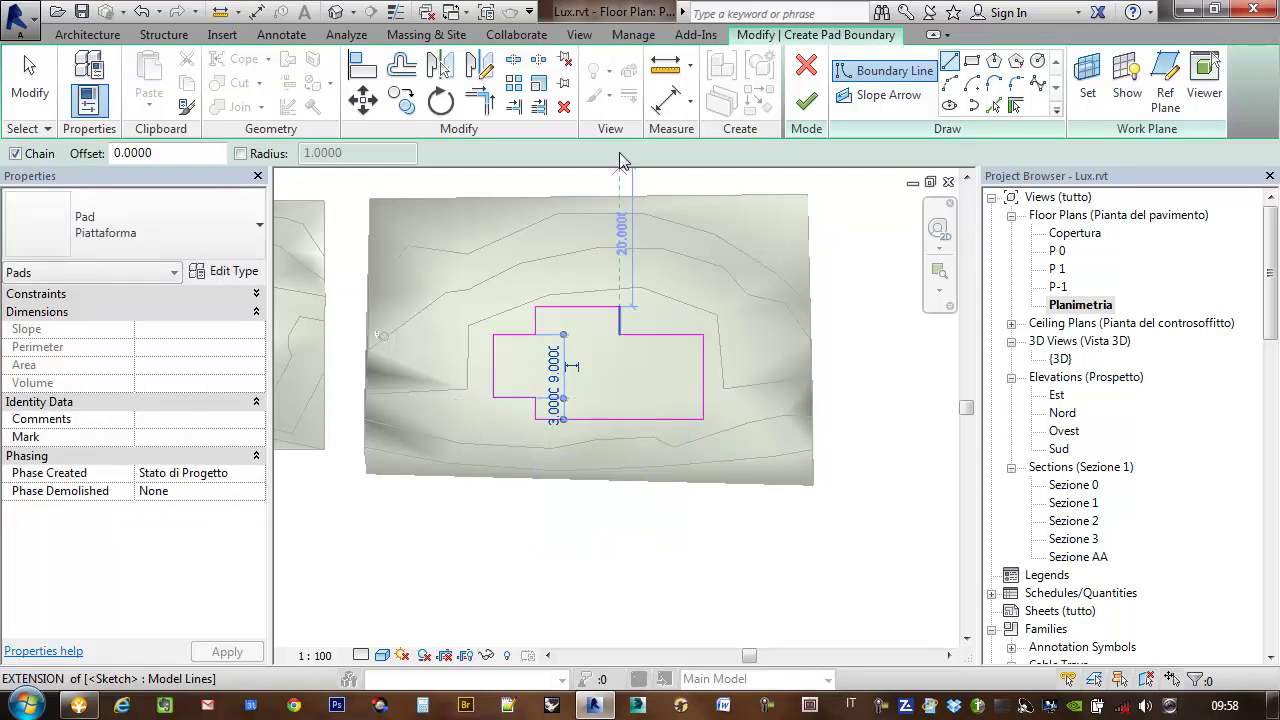
{"action": "key", "text": "Escape"}
Finish the building pad (390.000 m², 117.000 m³) and inspect it on the terrain in 3D
{"action": "left_click", "coordinate": [808, 102]}
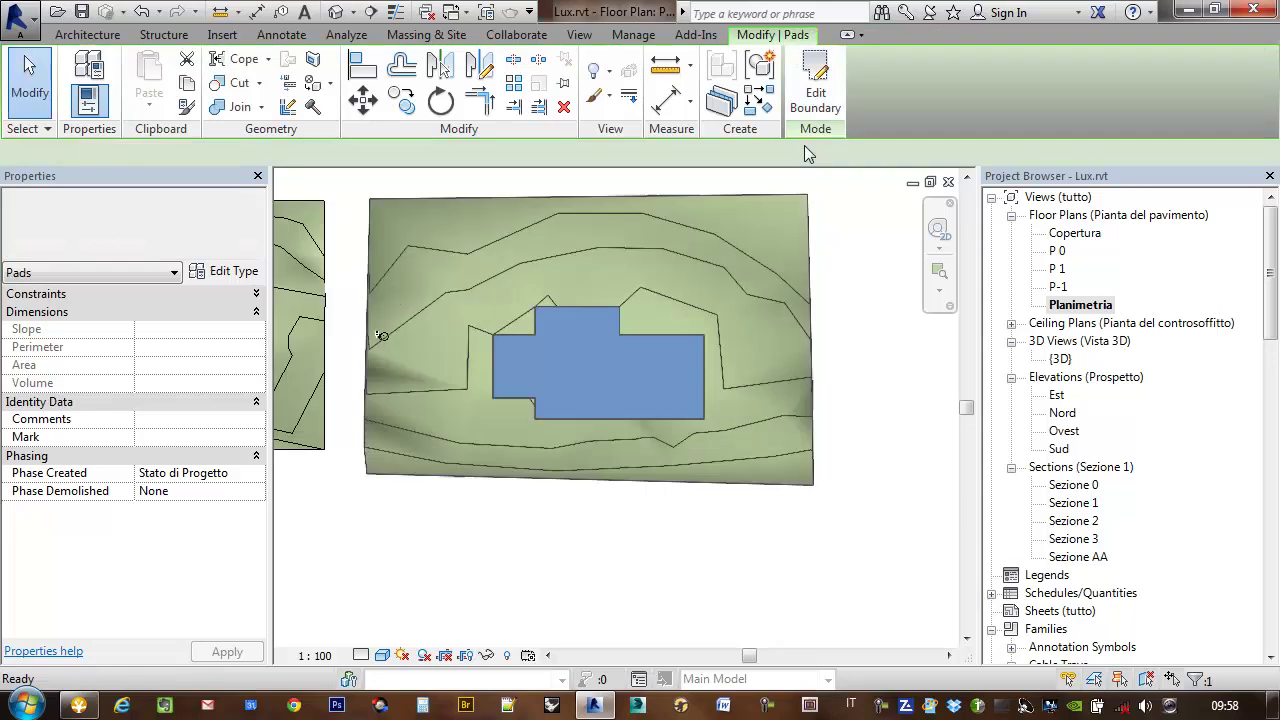
{"action": "middle_click_drag", "start_coordinate": [894, 297], "coordinate": [855, 304]}
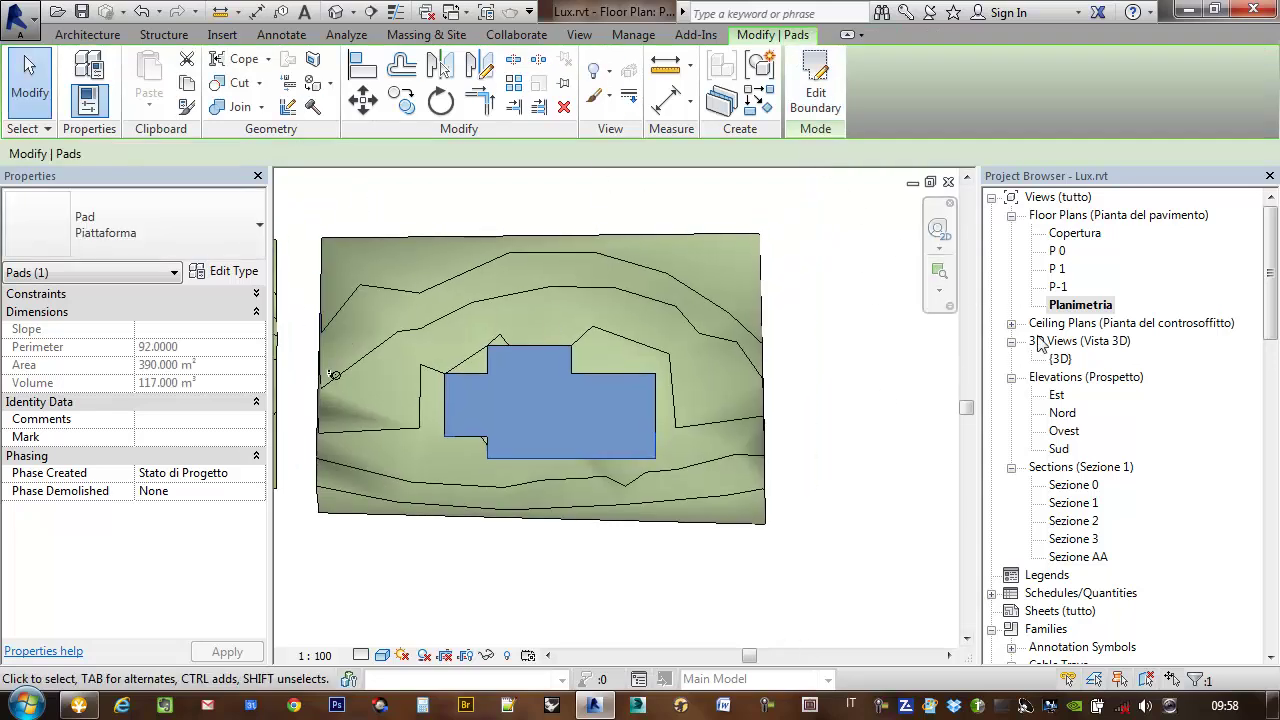
{"action": "double_click", "coordinate": [1060, 358]}
{"action": "mouse_move", "coordinate": [715, 378]}
{"action": "middle_mouse_down", "text": "shift"}
{"action": "mouse_move", "coordinate": [620, 405]}
{"action": "mouse_move", "coordinate": [660, 385]}
{"action": "mouse_move", "coordinate": [734, 291]}
{"action": "mouse_move", "coordinate": [586, 337]}
{"action": "mouse_move", "coordinate": [651, 389]}
{"action": "mouse_move", "coordinate": [852, 385]}
{"action": "mouse_move", "coordinate": [814, 374]}
{"action": "mouse_move", "coordinate": [723, 389]}
{"action": "mouse_move", "coordinate": [729, 380]}
{"action": "middle_mouse_up", "text": "shift"}
{"action": "left_click", "coordinate": [640, 400]}
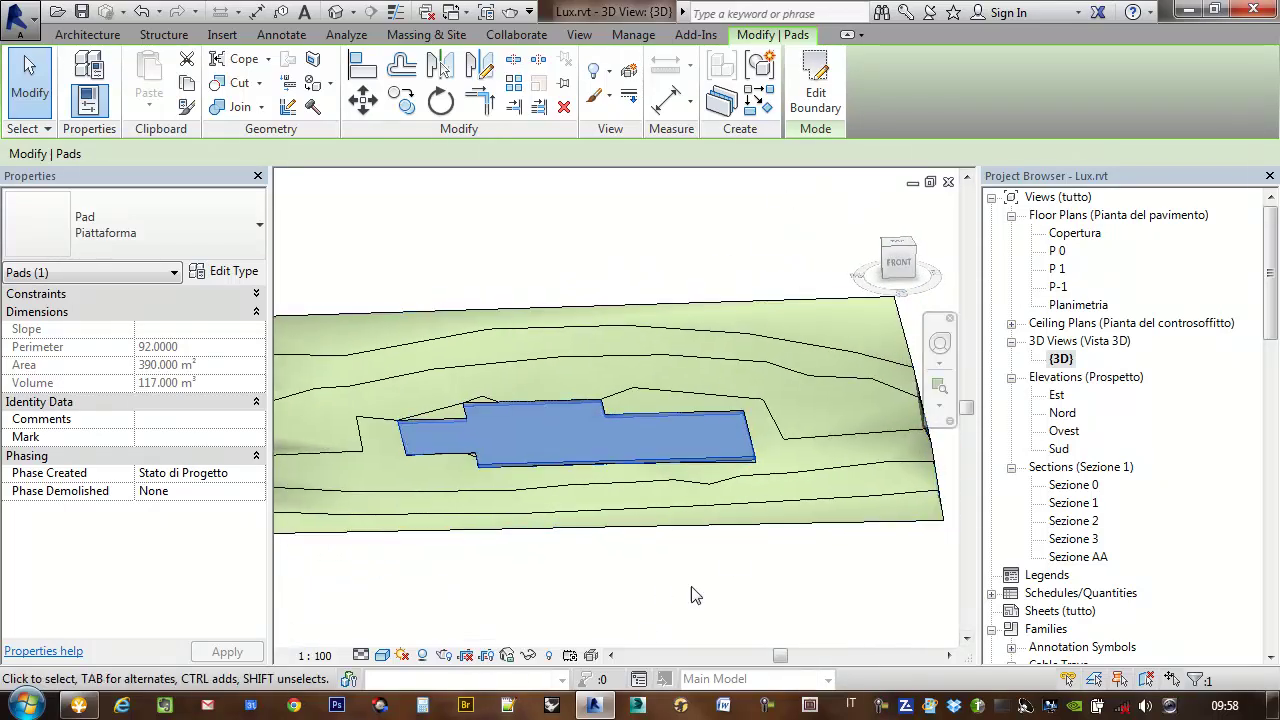
Move the building pad down into the terrain in the Sud elevation, then return to 3D
{"action": "double_click", "coordinate": [1059, 449]}
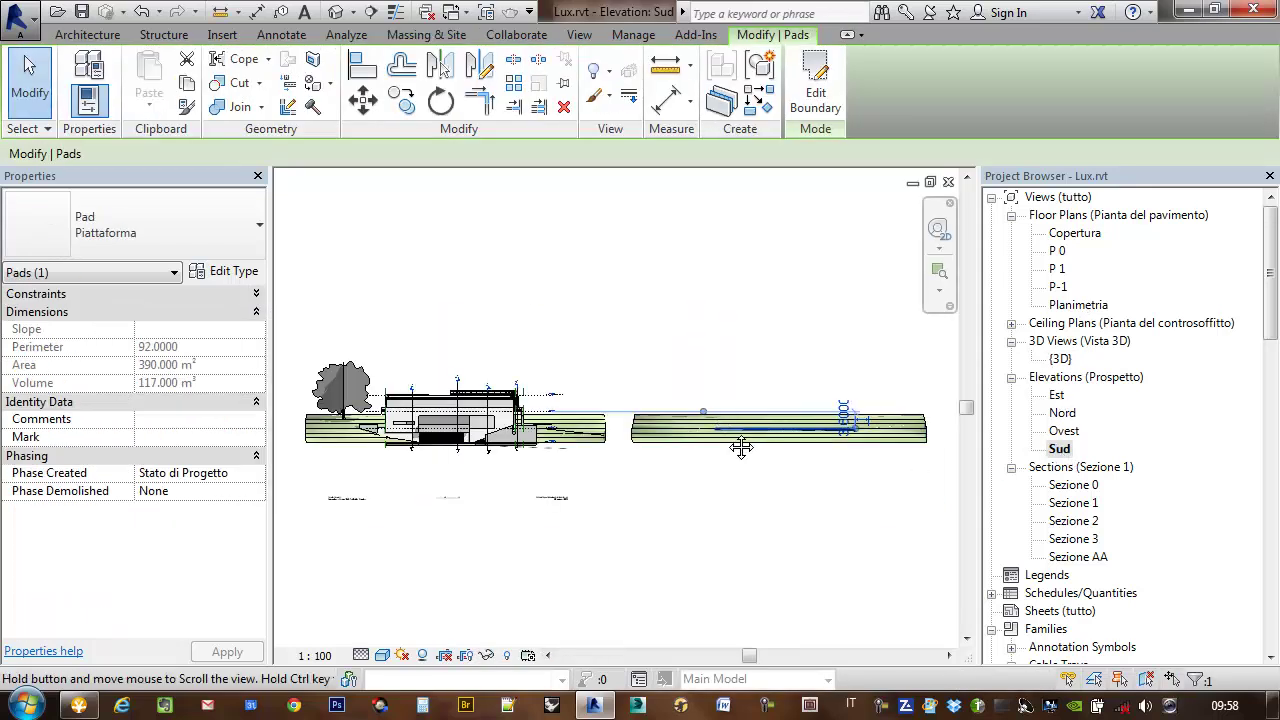
{"action": "scroll", "coordinate": [741, 447], "scroll_direction": "up", "scroll_amount": 2}
{"action": "scroll", "coordinate": [636, 394], "scroll_direction": "up", "scroll_amount": 3}
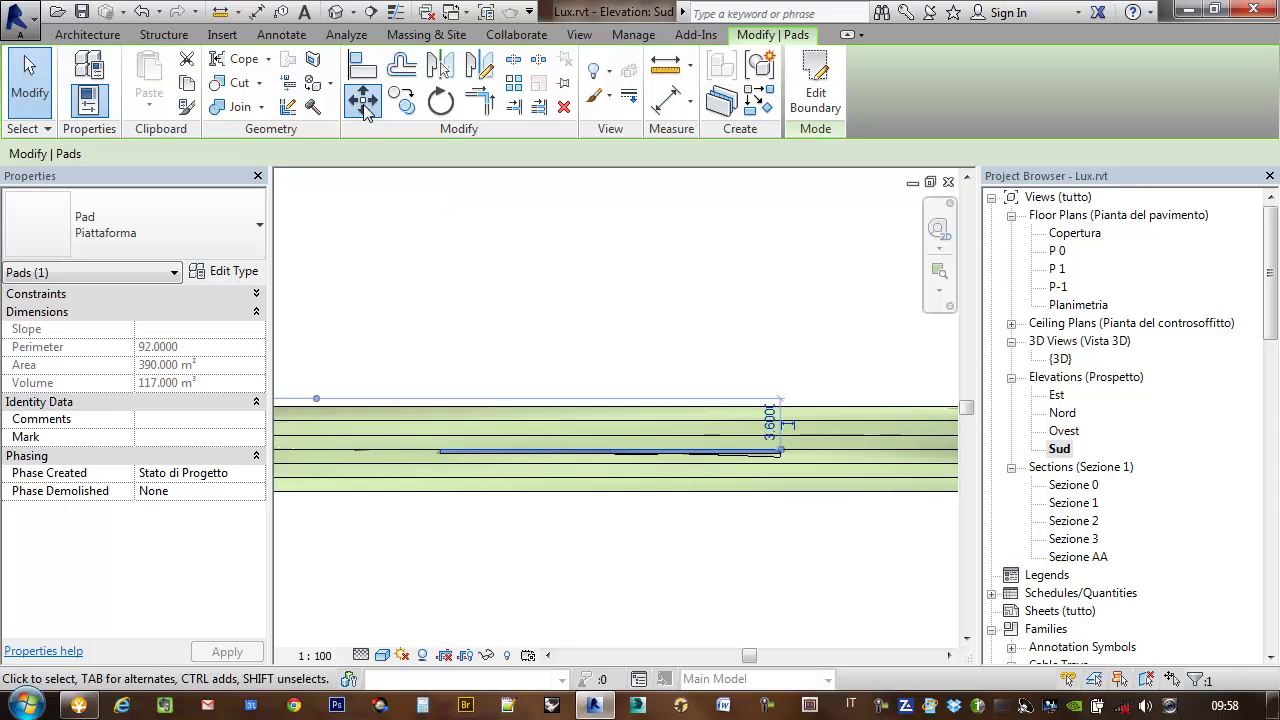
{"action": "left_click", "coordinate": [365, 102]}
{"action": "left_click", "coordinate": [628, 250]}
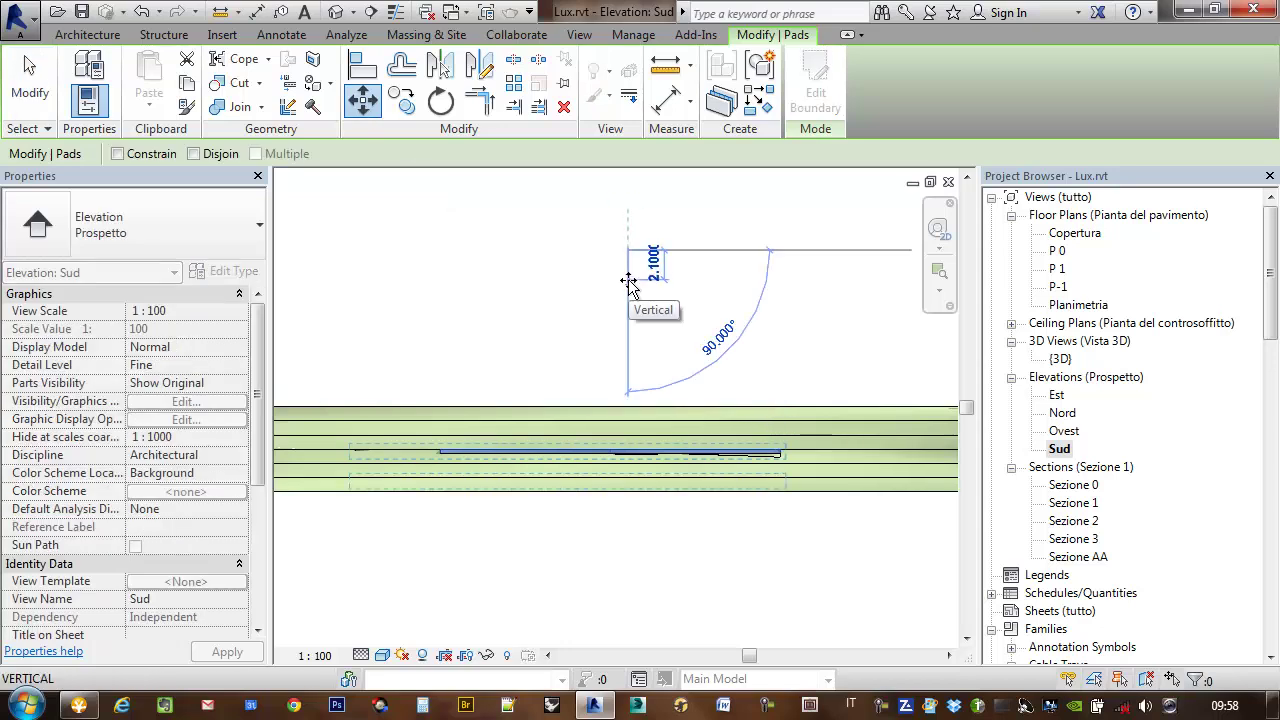
{"action": "left_click", "coordinate": [628, 283]}
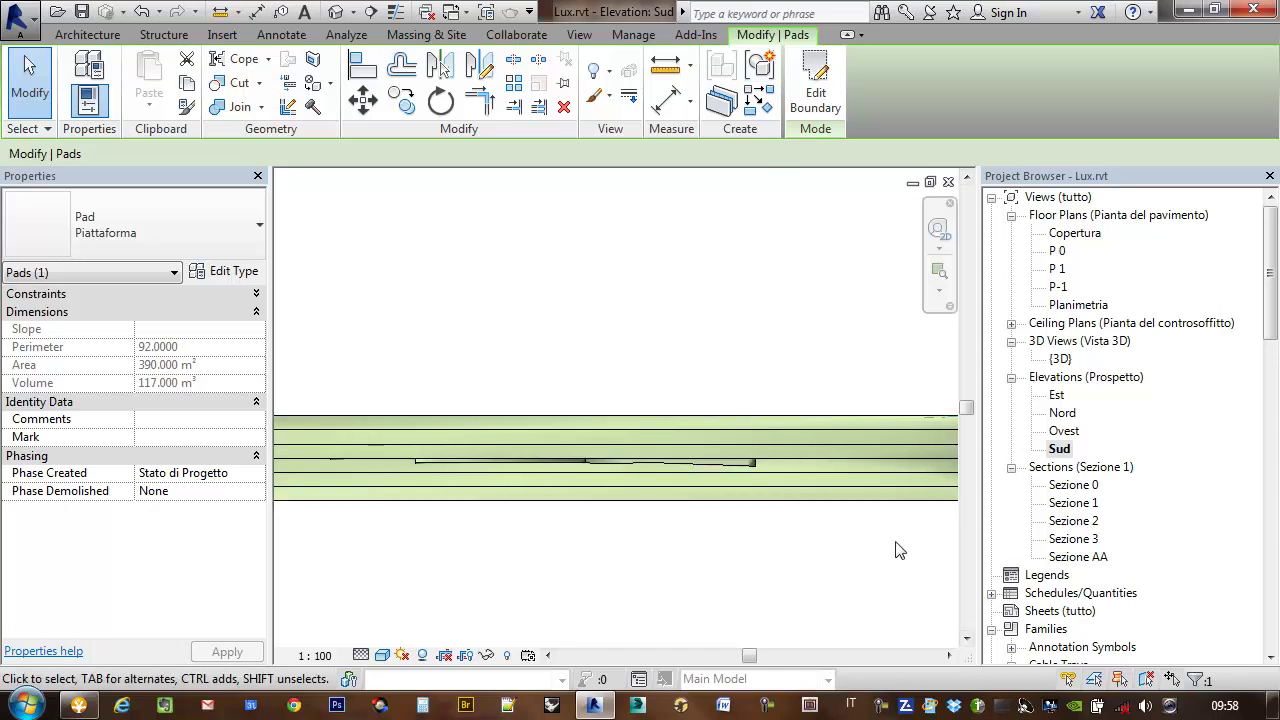
{"action": "double_click", "coordinate": [1060, 358]}
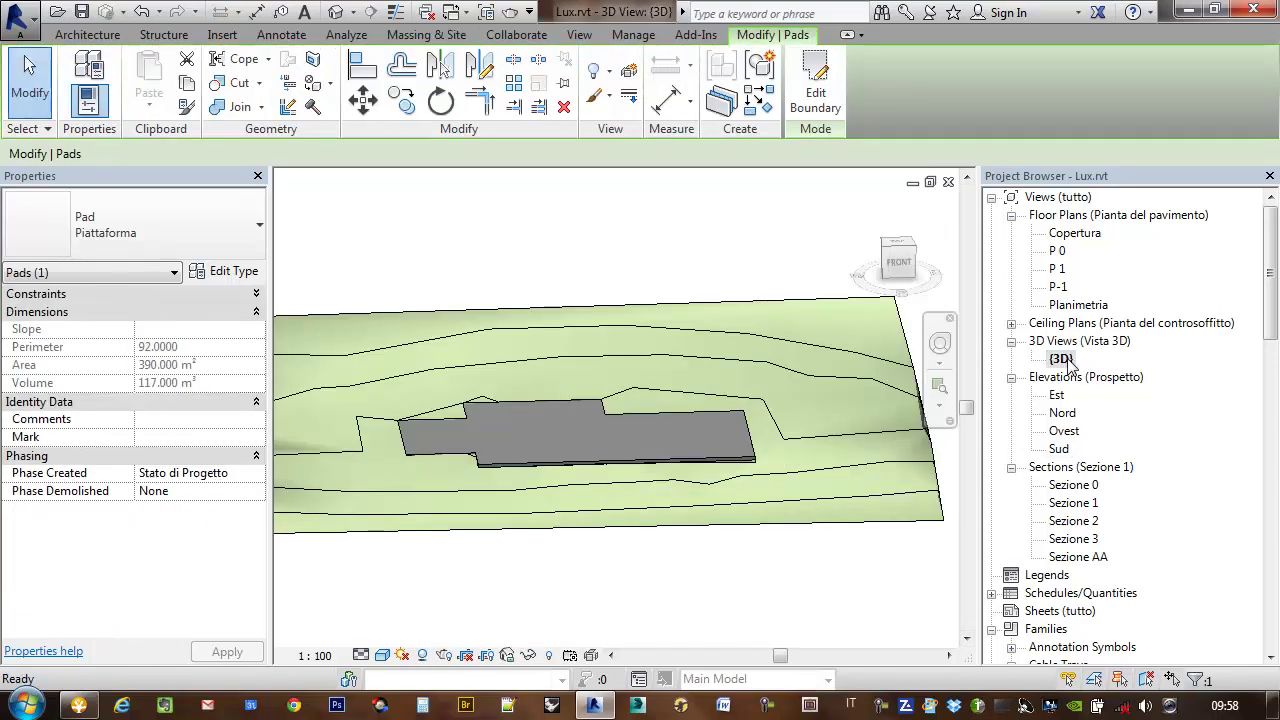
{"action": "middle_click_drag", "start_coordinate": [900, 418], "coordinate": [790, 277], "text": "shift"}
{"action": "left_click", "coordinate": [790, 277]}
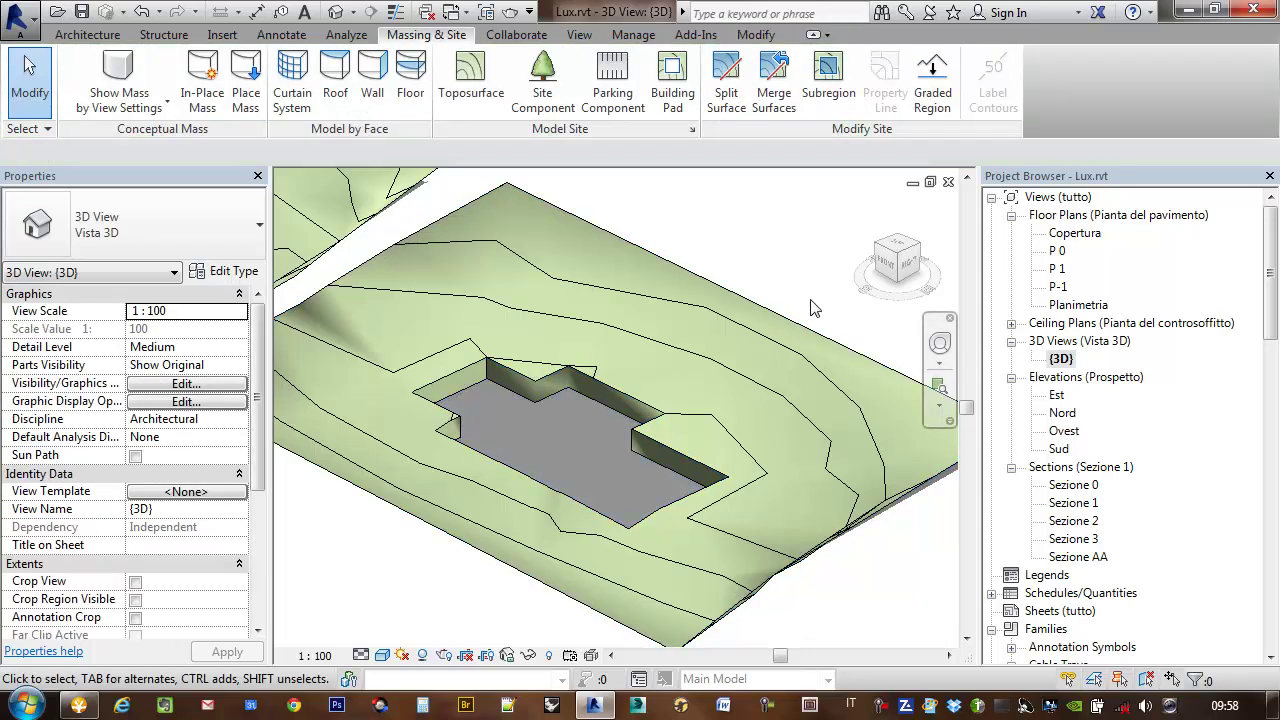
{"action": "mouse_move", "coordinate": [717, 420]}
{"action": "middle_mouse_down", "text": "shift"}
{"action": "mouse_move", "coordinate": [880, 385]}
{"action": "mouse_move", "coordinate": [713, 418]}
{"action": "middle_mouse_up", "text": "shift"}
{"action": "scroll", "coordinate": [713, 418], "scroll_direction": "up", "scroll_amount": 2}
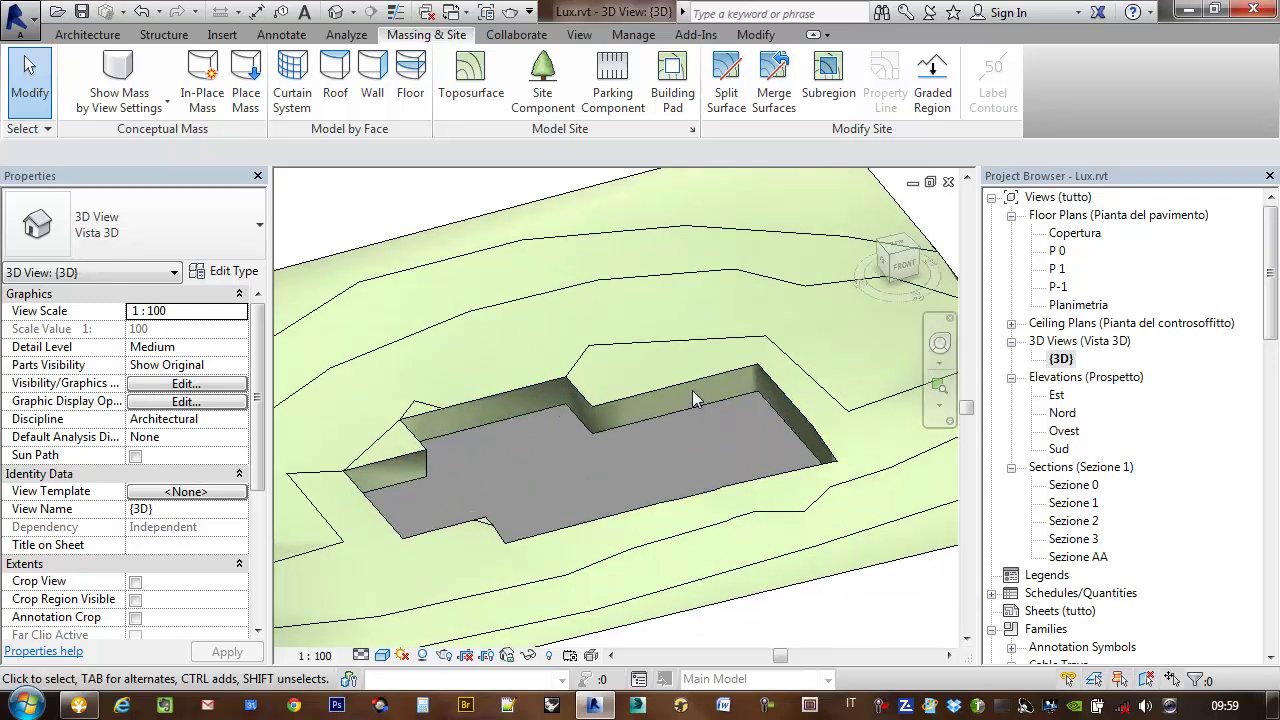
{"action": "scroll", "coordinate": [692, 398], "scroll_direction": "down", "scroll_amount": 3}
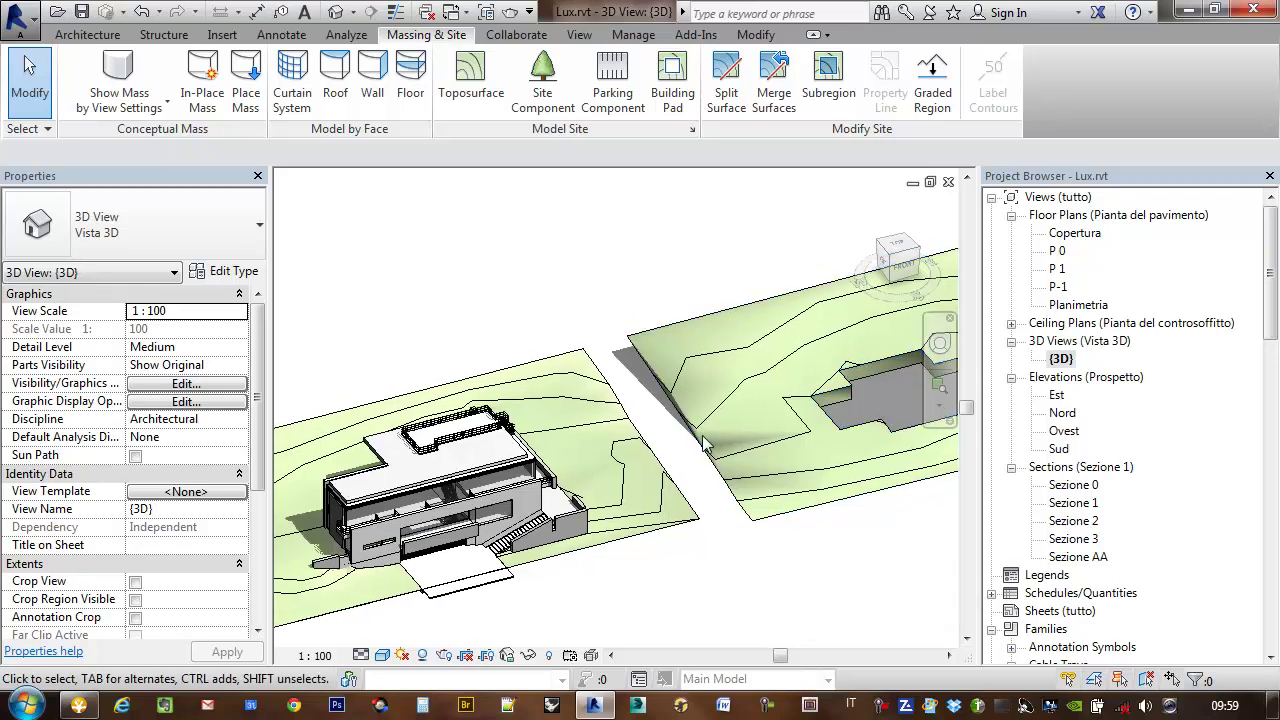